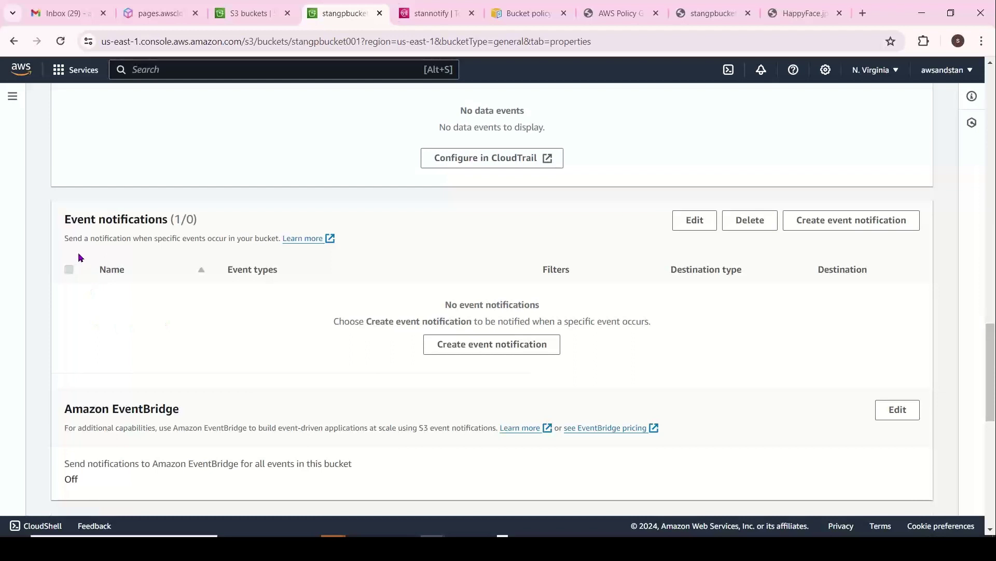
Step: Review the stannotify SNS topic's email subscription and the protocols offered for a new subscription, leaving the form without creating one
{"action": "left_click_drag", "start_coordinate": [90, 237], "coordinate": [140, 238]}
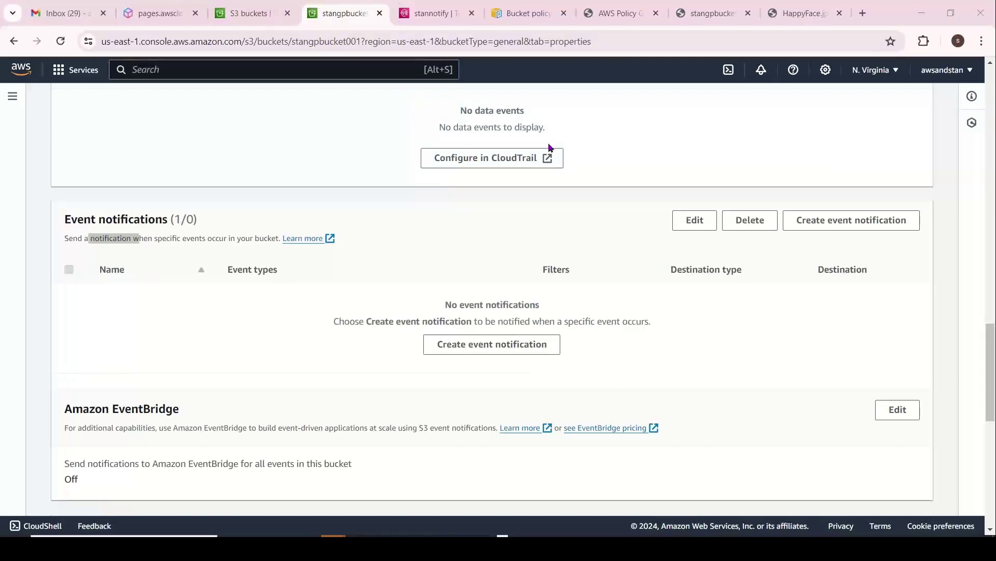
{"action": "left_click", "coordinate": [436, 13]}
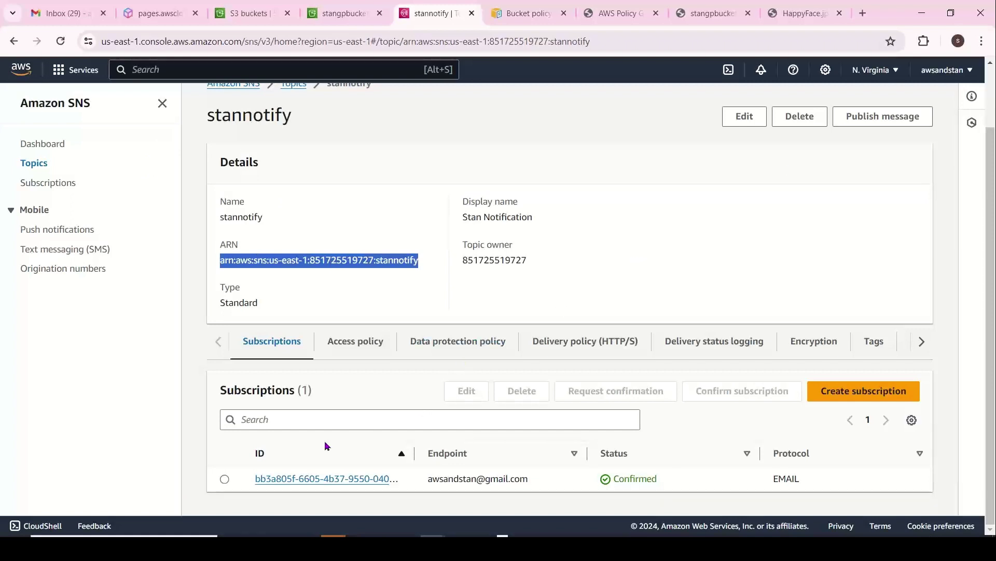
{"action": "left_click_drag", "start_coordinate": [529, 480], "coordinate": [468, 484]}
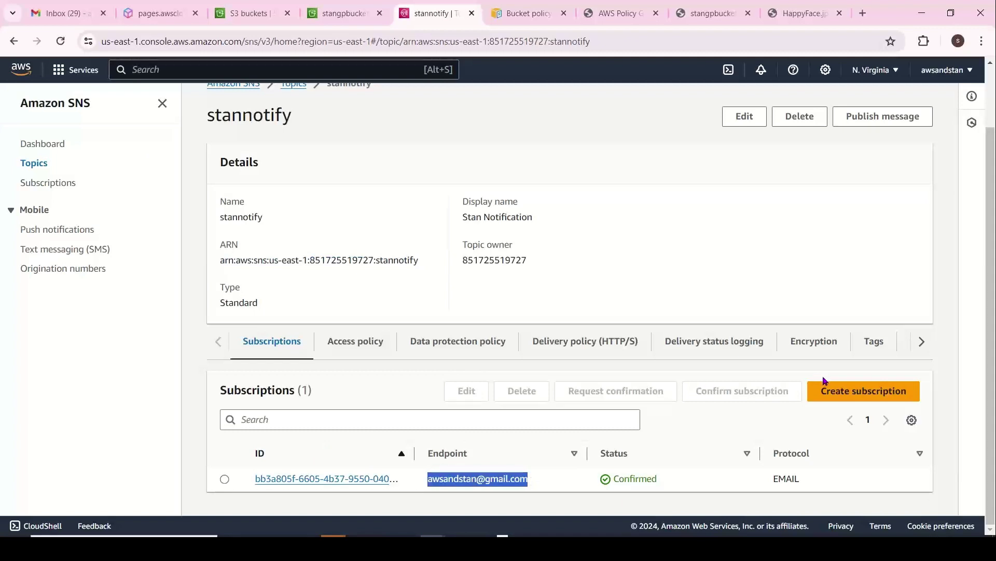
{"action": "left_click", "coordinate": [843, 396]}
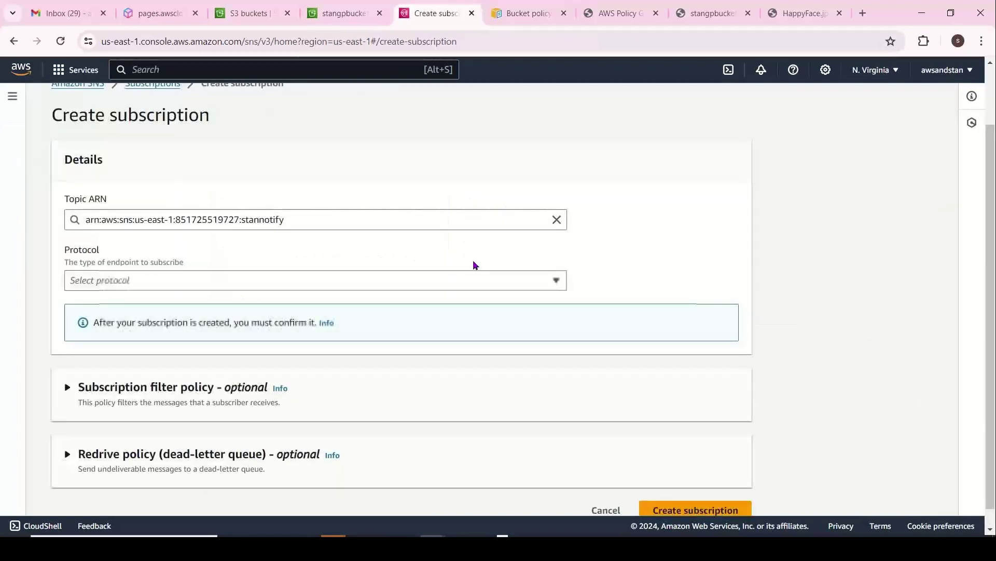
{"action": "left_click", "coordinate": [247, 280]}
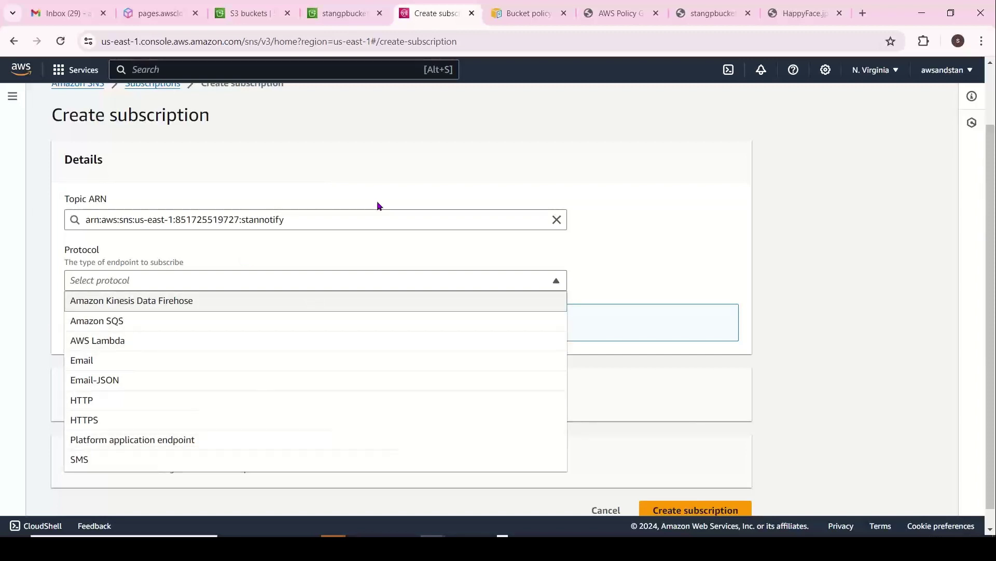
{"action": "left_click", "coordinate": [171, 87]}
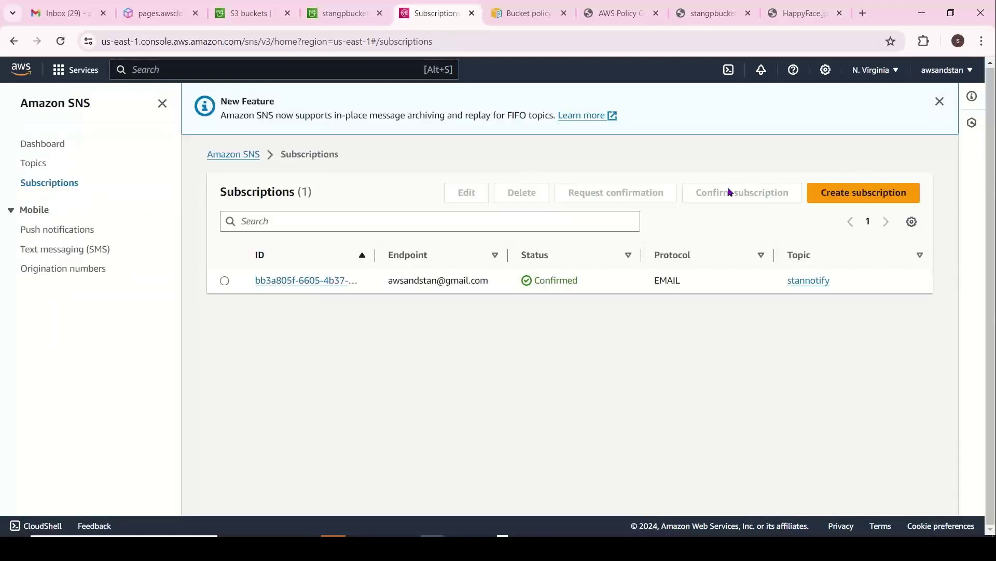
Step: Examine the topic types and fields offered for creating an SNS topic and return to the topic list
{"action": "left_click", "coordinate": [33, 163]}
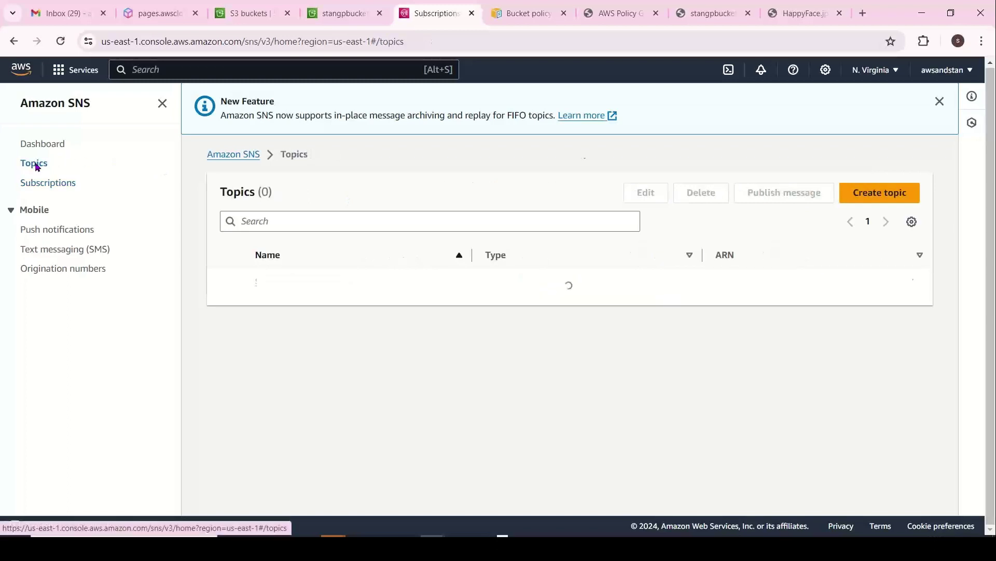
{"action": "left_click", "coordinate": [864, 195]}
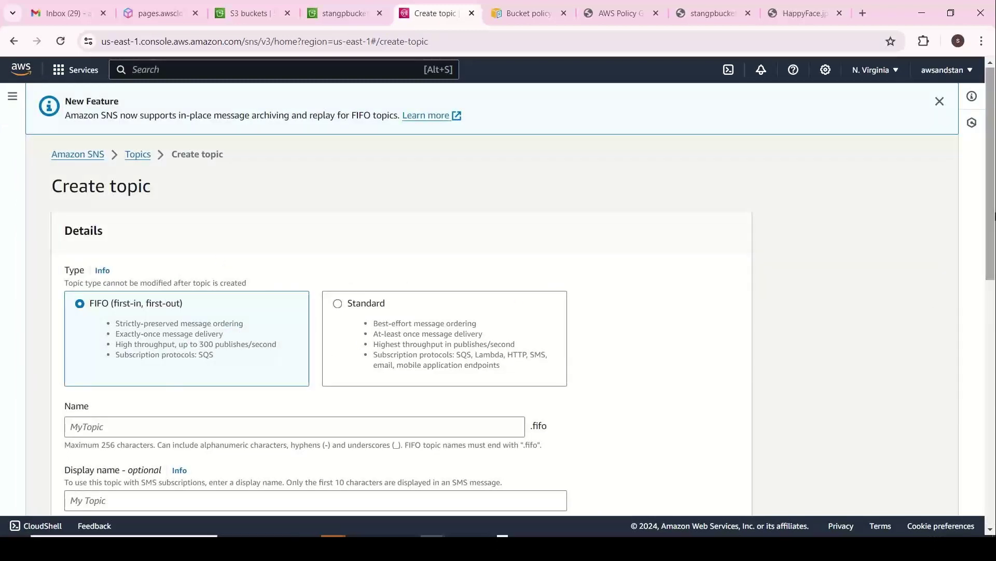
{"action": "left_click_drag", "start_coordinate": [991, 189], "coordinate": [949, 192]}
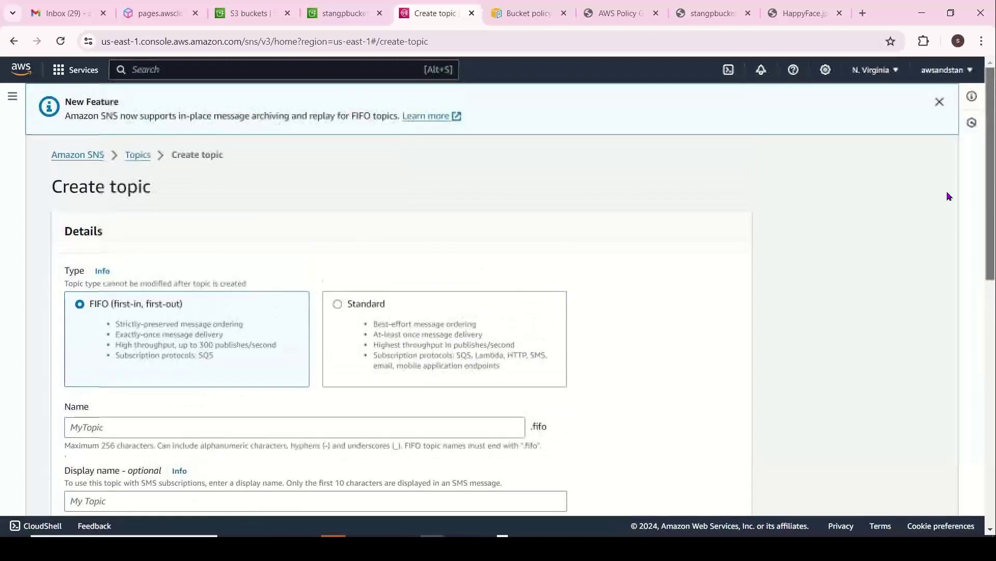
{"action": "left_click", "coordinate": [138, 155]}
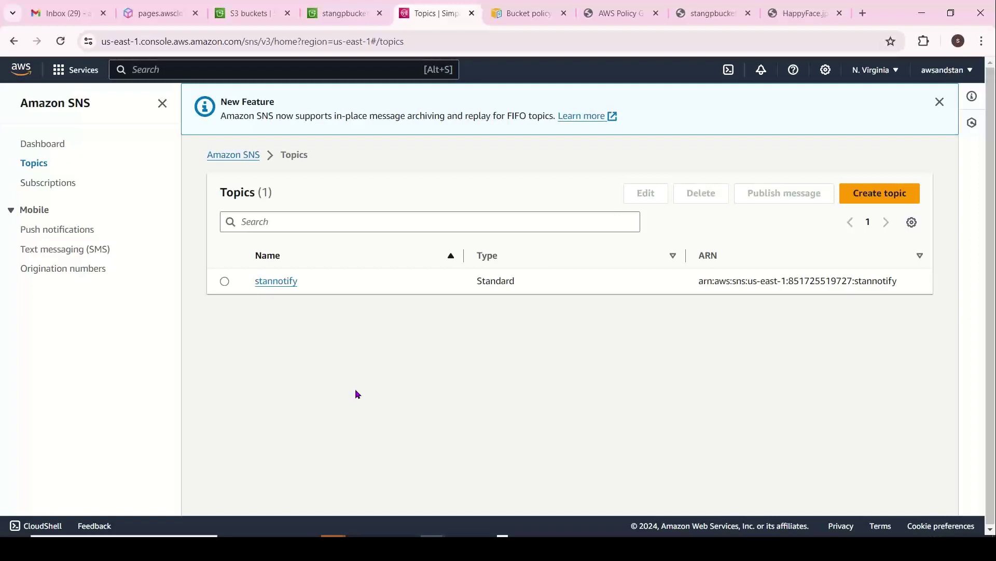
Step: Open the stannotify SNS topic and copy its ARN
{"action": "left_click", "coordinate": [344, 17]}
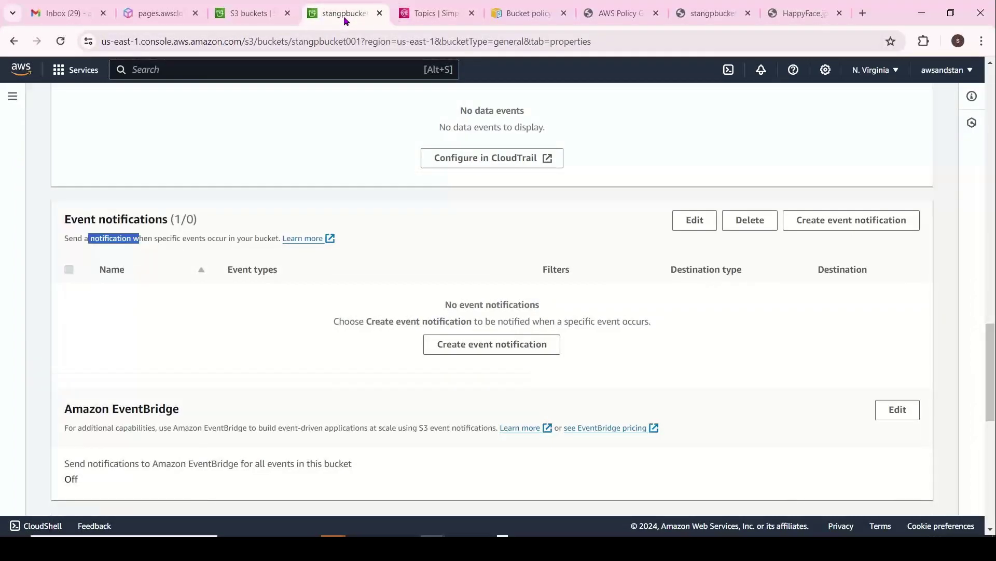
{"action": "left_click", "coordinate": [435, 14]}
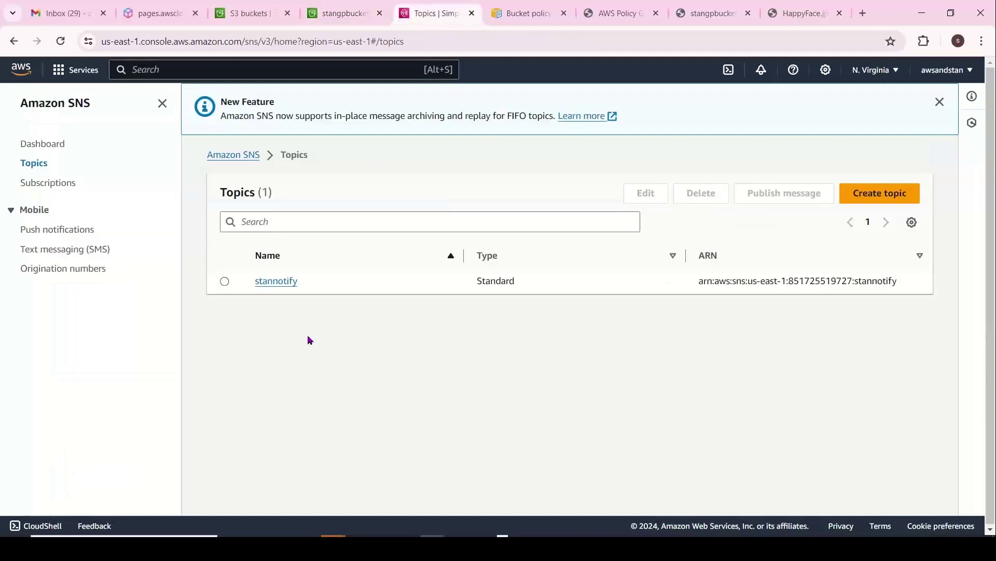
{"action": "left_click", "coordinate": [277, 281]}
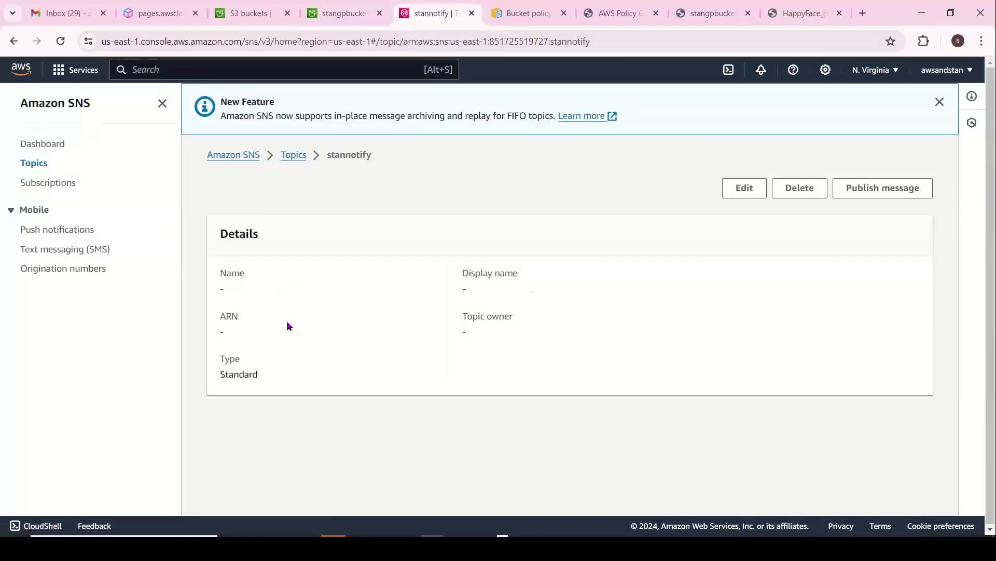
{"action": "left_click_drag", "start_coordinate": [427, 327], "coordinate": [213, 325]}
{"action": "key", "text": "ctrl+c"}
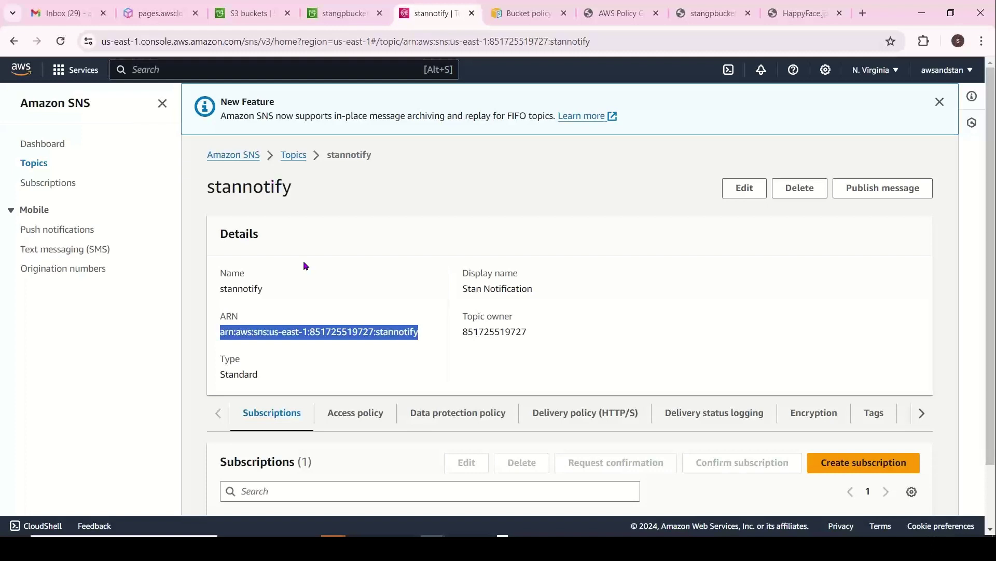
Step: Start a new event notification for bucket stangpbucket001 and name it stan-notify-sns-topic-01
{"action": "left_click", "coordinate": [338, 14]}
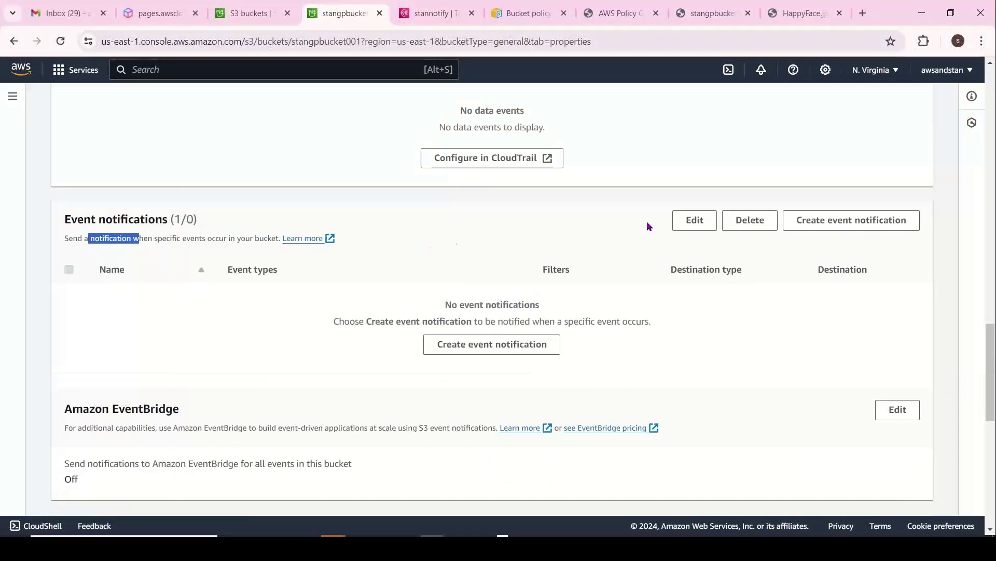
{"action": "left_click", "coordinate": [535, 345]}
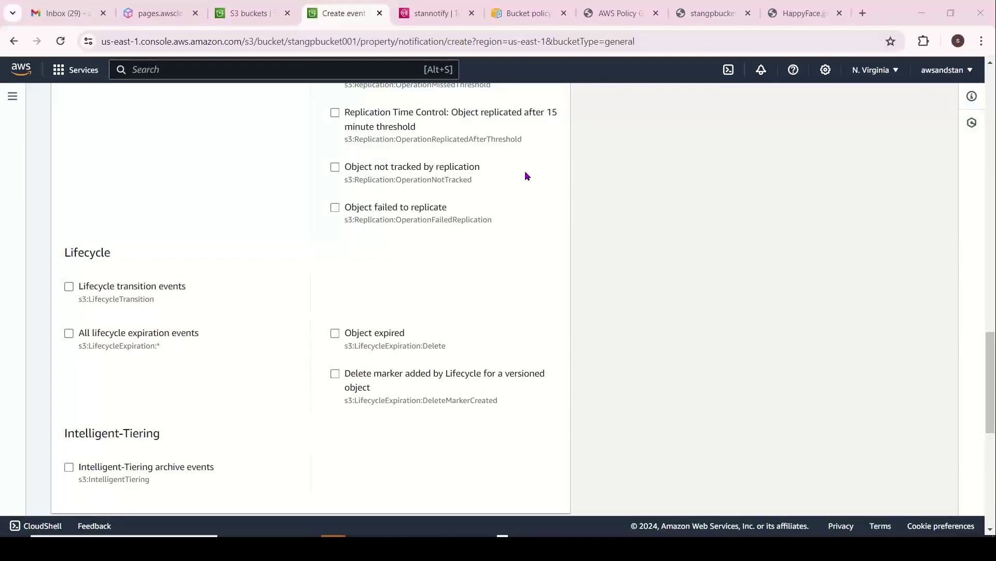
{"action": "left_click_drag", "start_coordinate": [991, 385], "coordinate": [991, 119]}
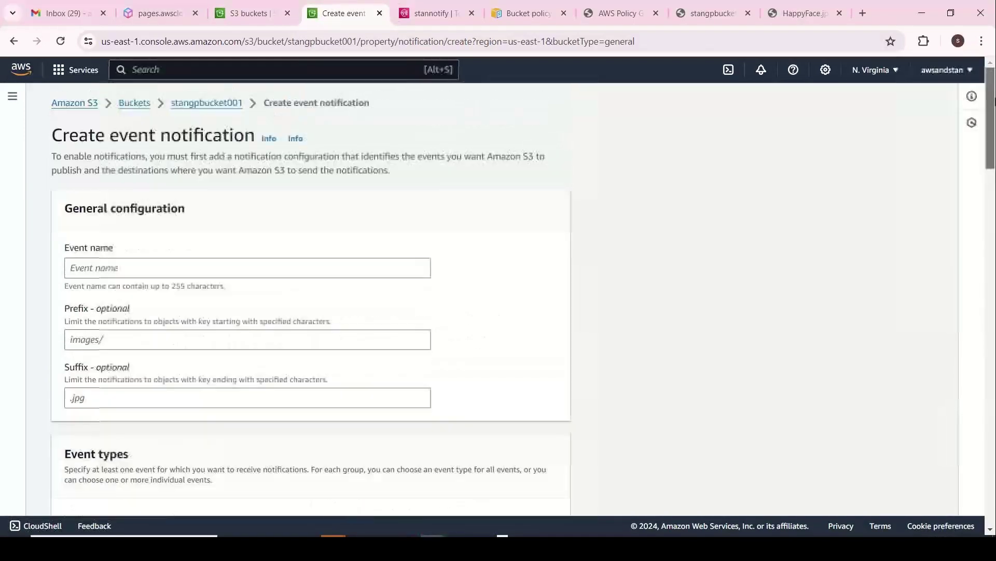
{"action": "left_click", "coordinate": [120, 270]}
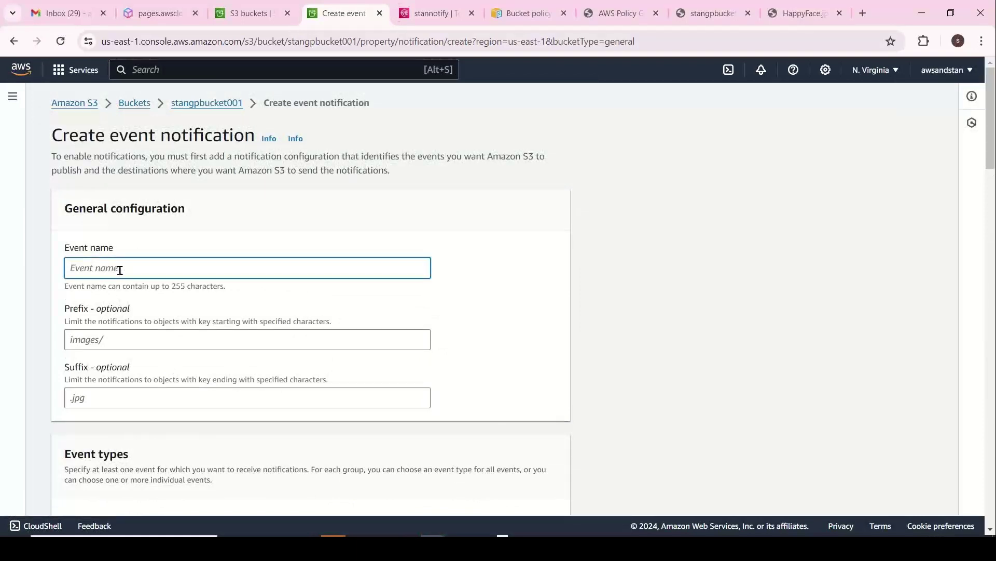
{"action": "type", "text": "stan-notify-sns"}
{"action": "key", "text": "BackSpace"}
{"action": "key", "text": "BackSpace"}
{"action": "type", "text": "-topic-01"}
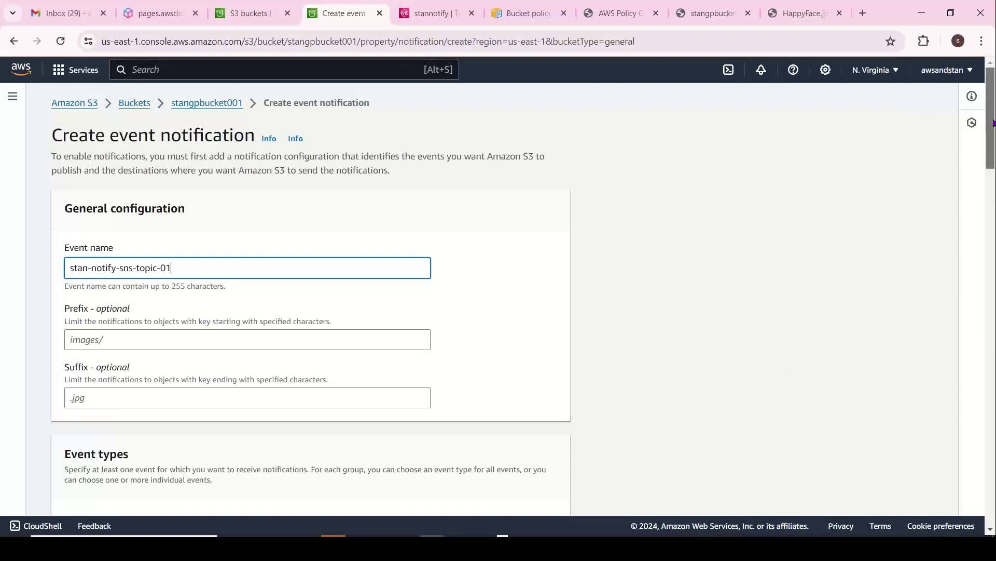
Step: Enable all object create events as the event type of the notification
{"action": "left_click_drag", "start_coordinate": [994, 122], "coordinate": [994, 139]}
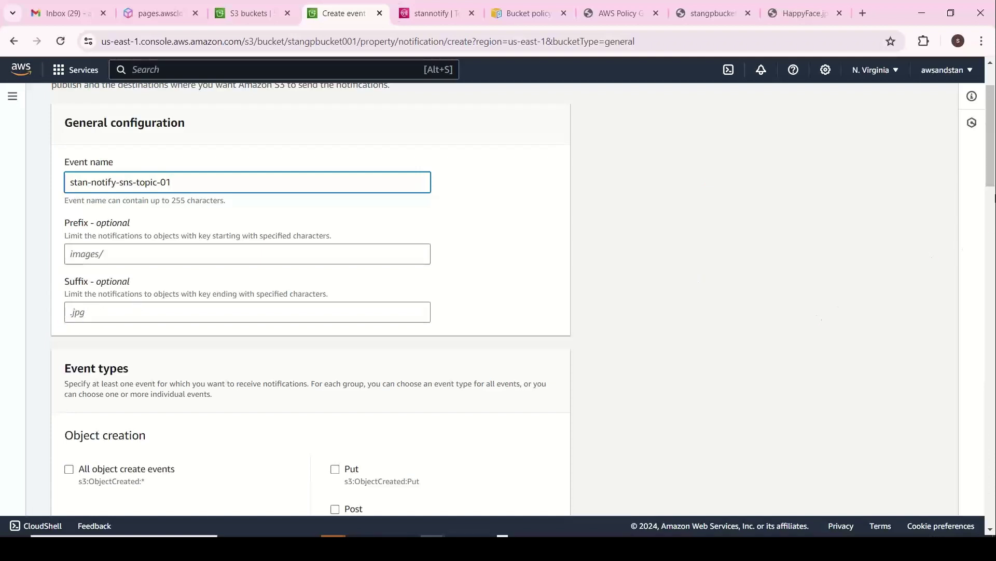
{"action": "scroll", "coordinate": [298, 289], "scroll_direction": "down", "scroll_amount": 5}
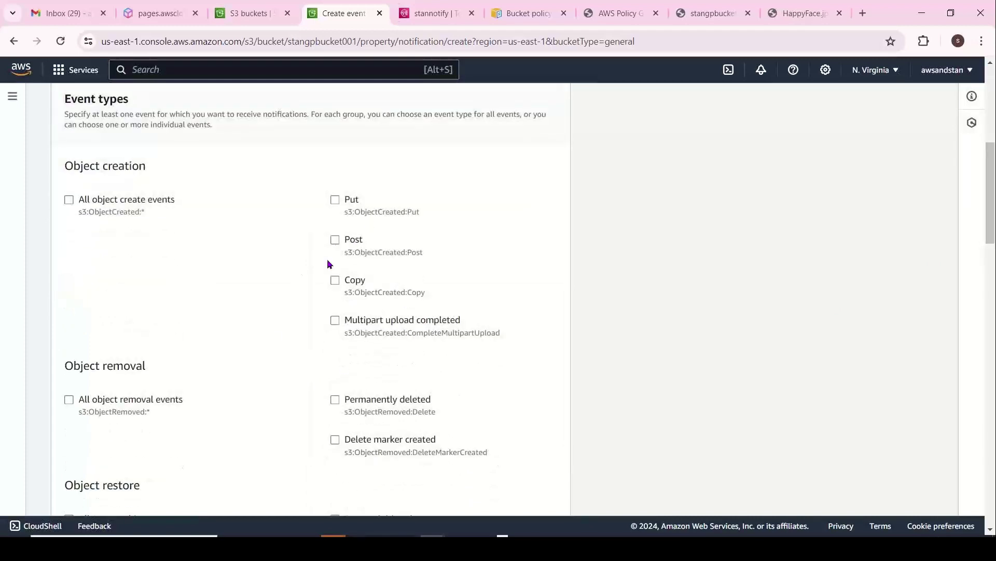
{"action": "left_click", "coordinate": [79, 202]}
{"action": "scroll", "coordinate": [989, 218], "scroll_direction": "down", "scroll_amount": 5}
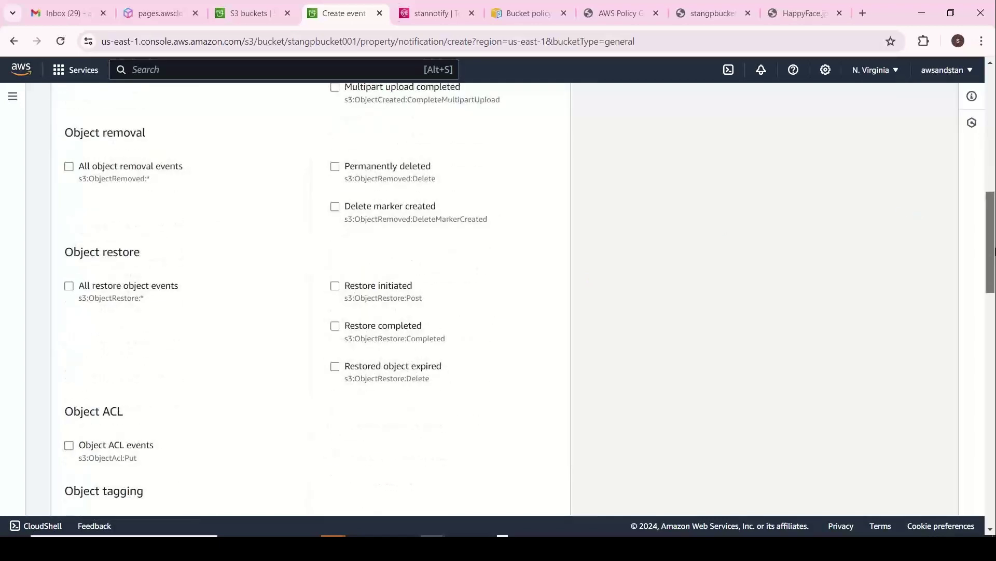
{"action": "left_click_drag", "start_coordinate": [994, 252], "coordinate": [994, 483]}
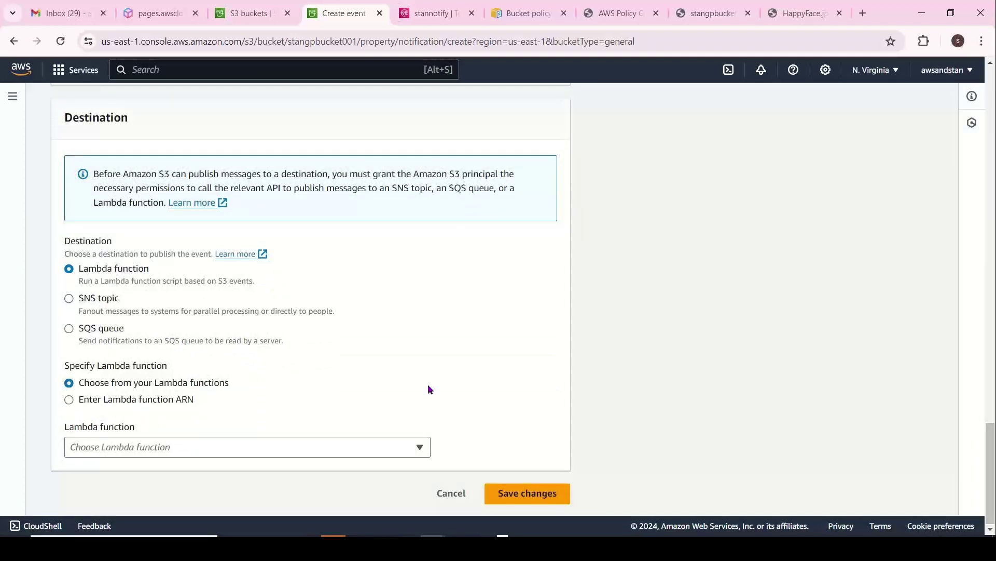
Step: Set the notification destination to SNS topic, specified by ARN, and paste the copied stannotify topic ARN
{"action": "left_click", "coordinate": [89, 299]}
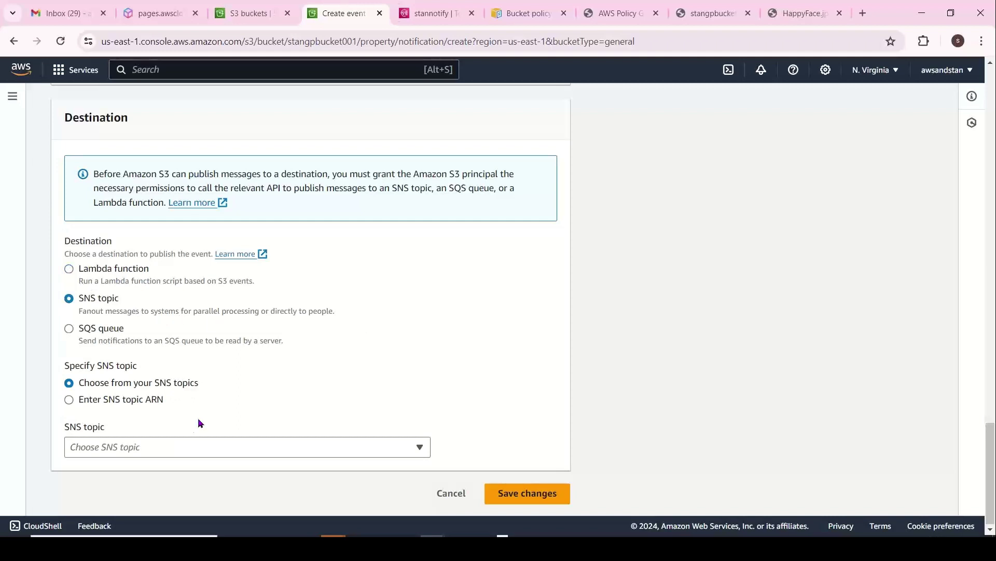
{"action": "left_click", "coordinate": [135, 400]}
{"action": "left_click", "coordinate": [118, 448]}
{"action": "key", "text": "ctrl+v"}
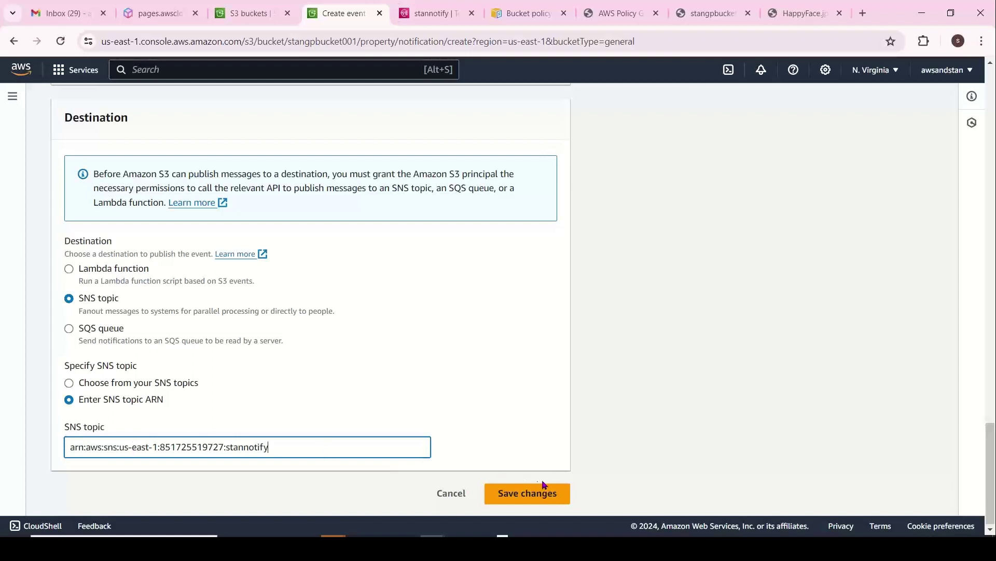
Step: Specify the stannotify topic from the existing SNS topics instead, save the event notification and dismiss the success banner
{"action": "left_click", "coordinate": [145, 387]}
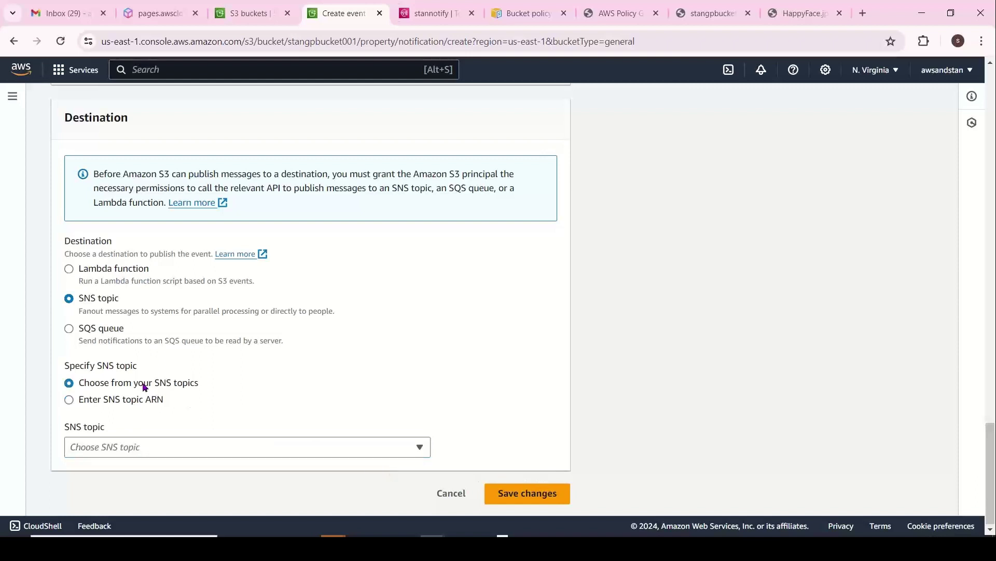
{"action": "left_click", "coordinate": [182, 449]}
{"action": "left_click", "coordinate": [100, 425]}
{"action": "left_click", "coordinate": [560, 487]}
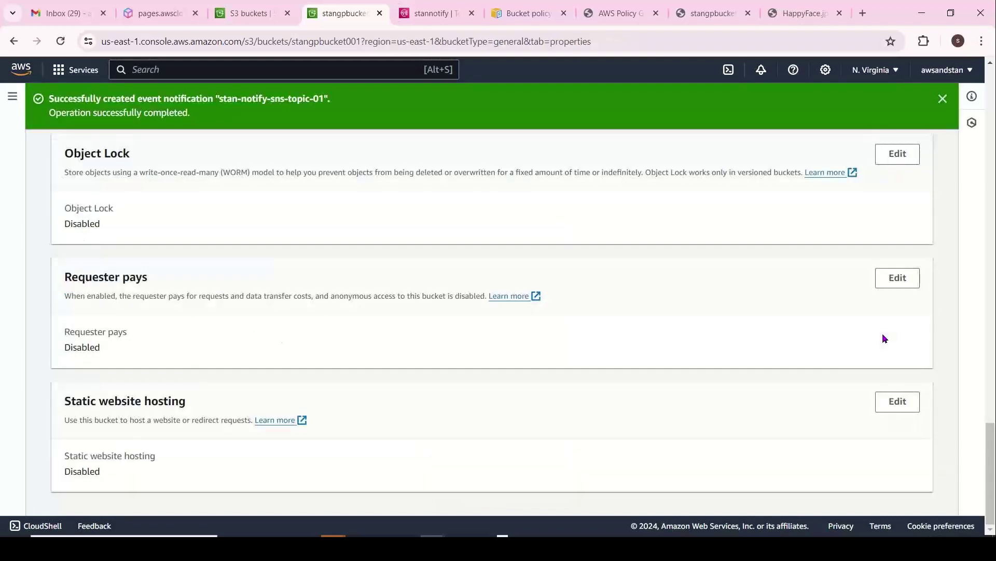
{"action": "scroll", "coordinate": [884, 338], "scroll_direction": "up", "scroll_amount": 1}
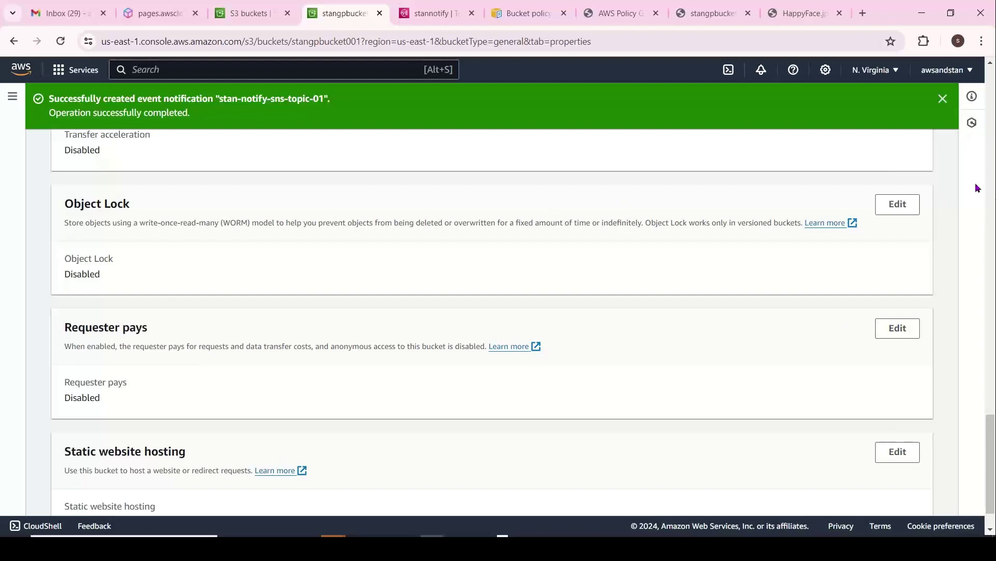
{"action": "left_click", "coordinate": [944, 99]}
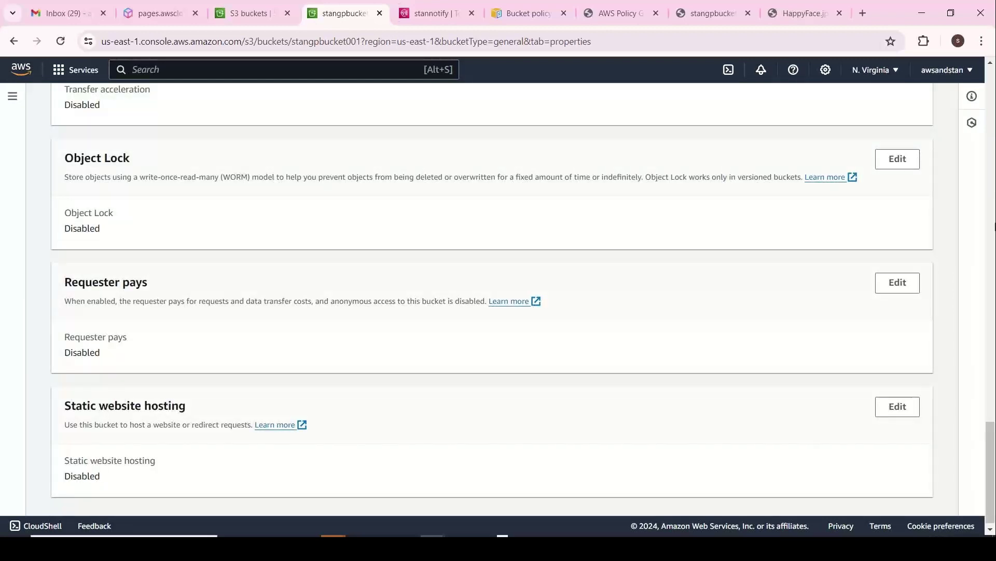
Step: Start an upload to the objects of stangpbucket001 and add the file index.html from the stan demo folder
{"action": "left_click_drag", "start_coordinate": [990, 468], "coordinate": [994, 100]}
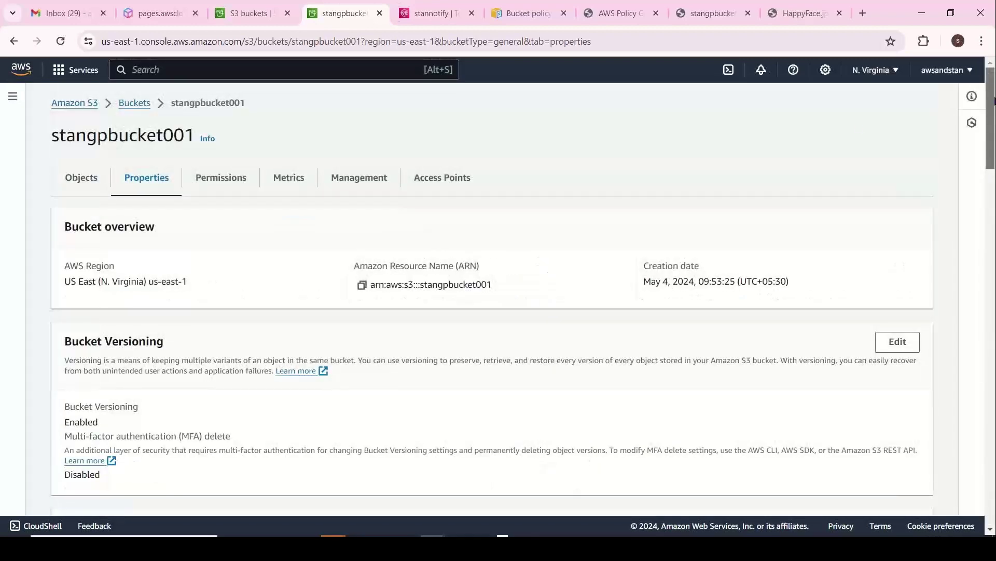
{"action": "left_click", "coordinate": [75, 183]}
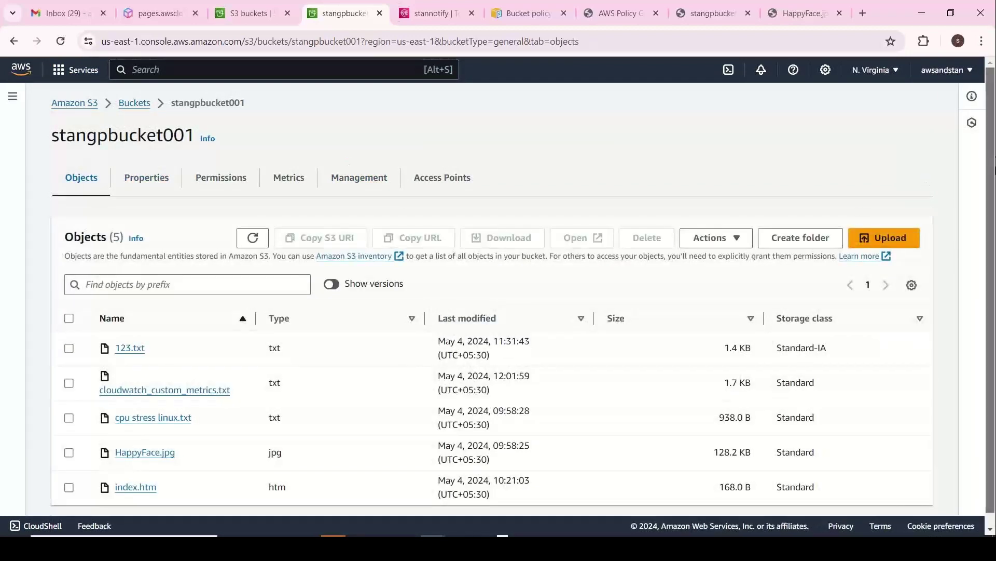
{"action": "scroll", "coordinate": [994, 168], "scroll_direction": "down", "scroll_amount": 1}
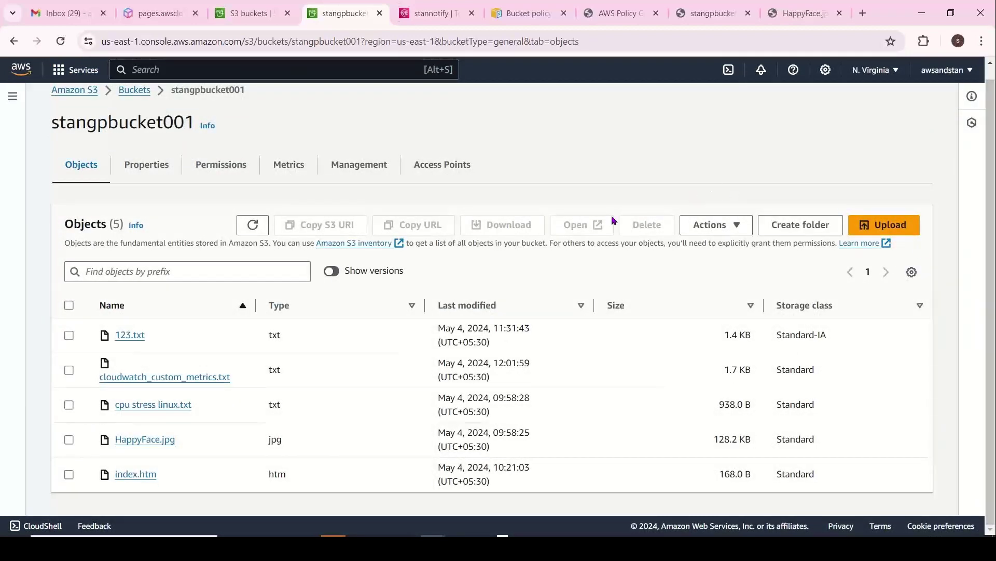
{"action": "left_click", "coordinate": [885, 225]}
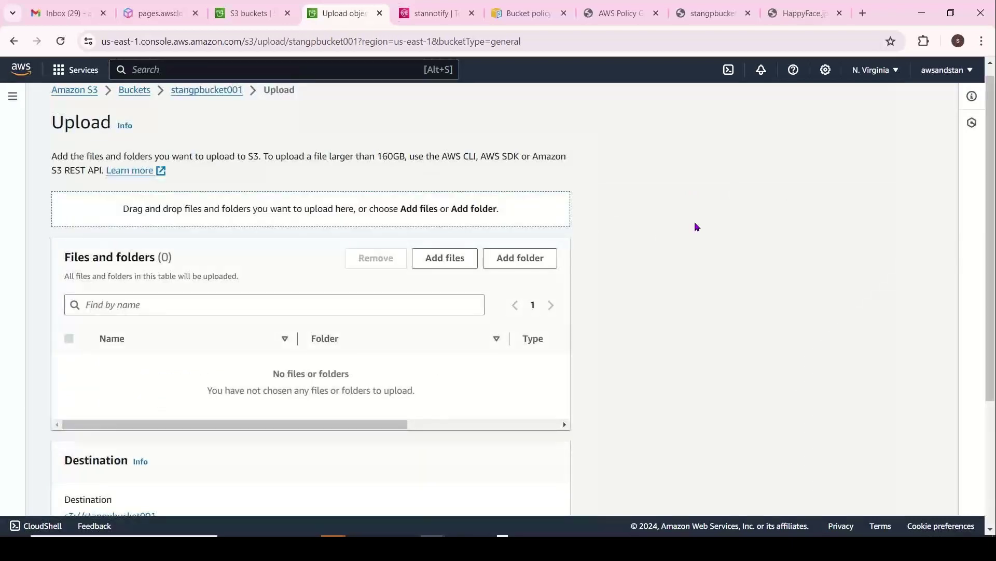
{"action": "left_click", "coordinate": [447, 262]}
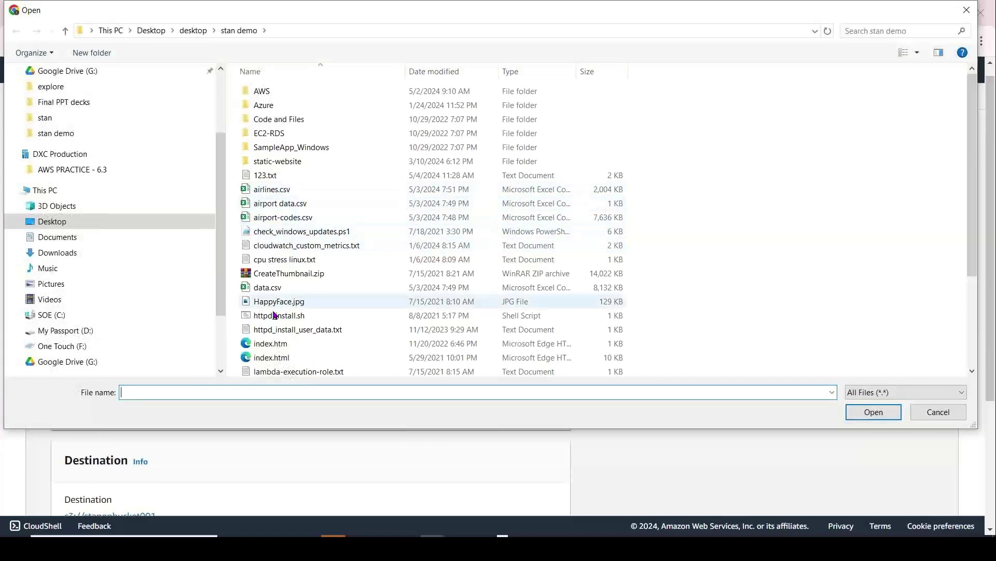
{"action": "double_click", "coordinate": [287, 357]}
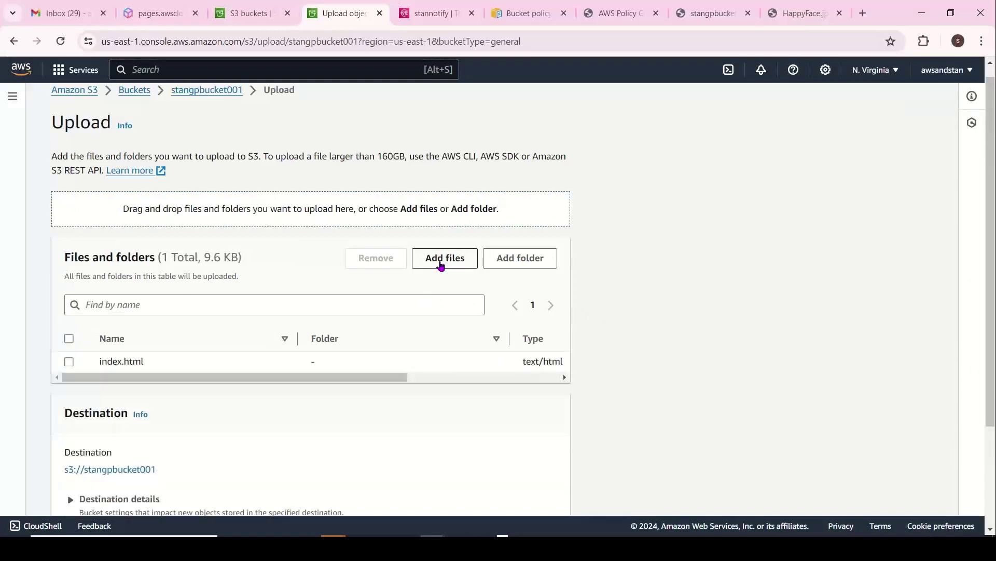
Step: Add httpd_install.sh from the stan demo folder to the upload, upload both files to stangpbucket001 and close the upload status page
{"action": "left_click", "coordinate": [442, 260]}
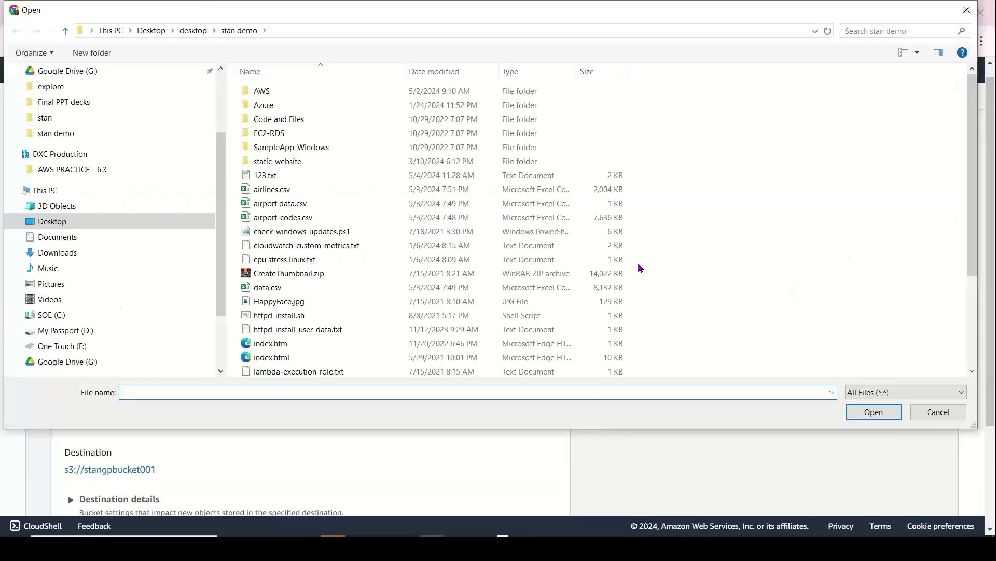
{"action": "double_click", "coordinate": [303, 316]}
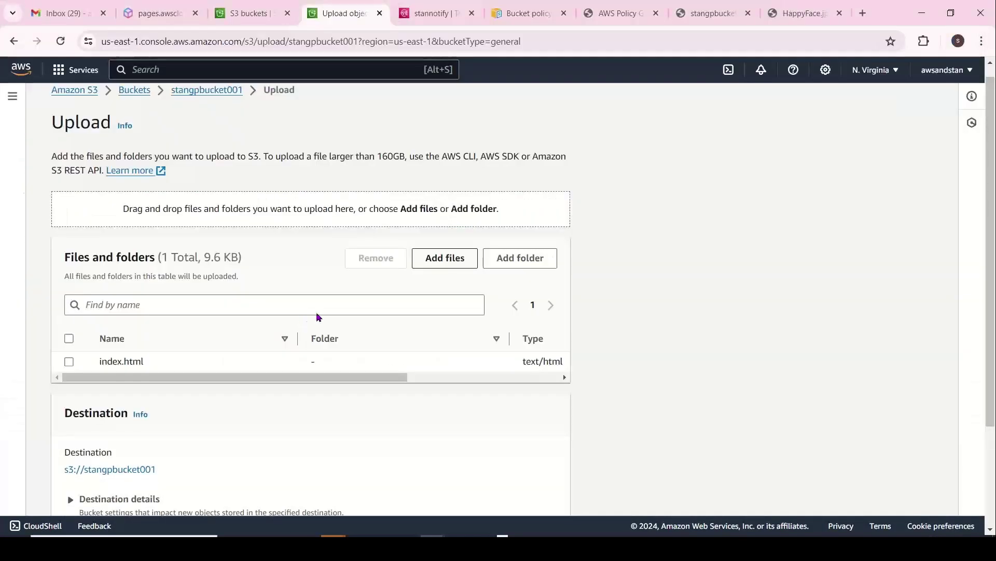
{"action": "scroll", "coordinate": [317, 314], "scroll_direction": "down", "scroll_amount": 1}
{"action": "scroll", "coordinate": [572, 463], "scroll_direction": "down", "scroll_amount": 3}
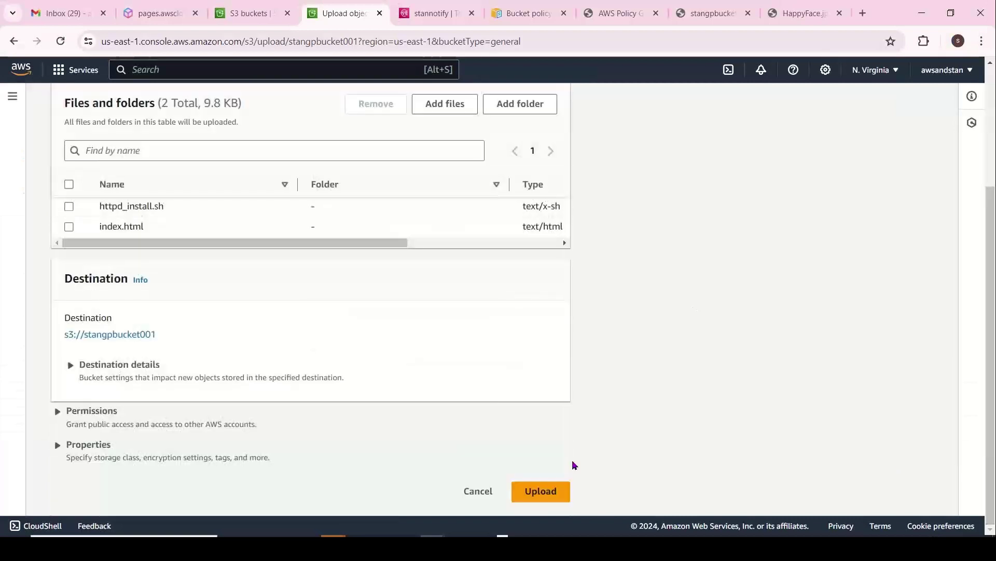
{"action": "left_click", "coordinate": [542, 491]}
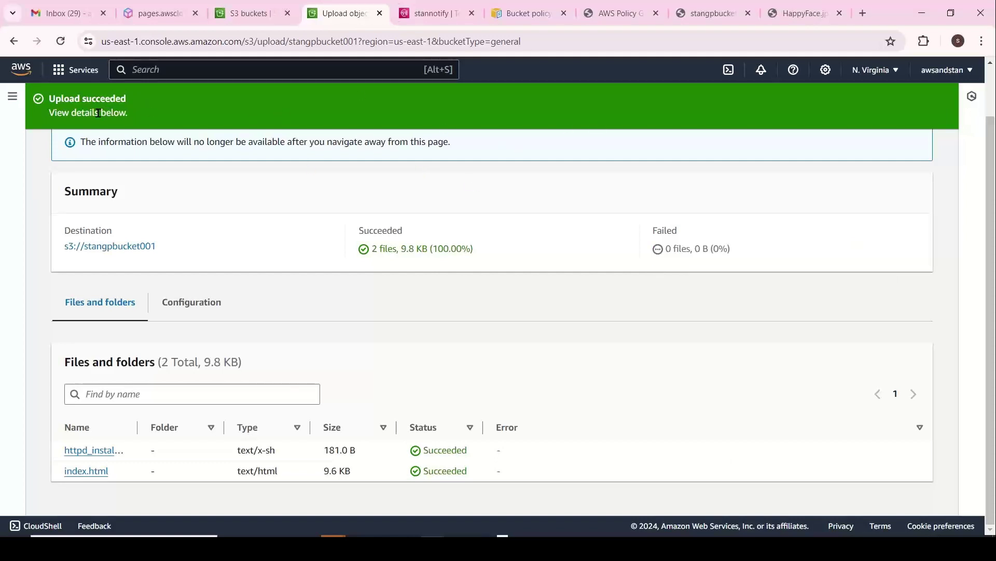
{"action": "left_click_drag", "start_coordinate": [993, 217], "coordinate": [993, 192]}
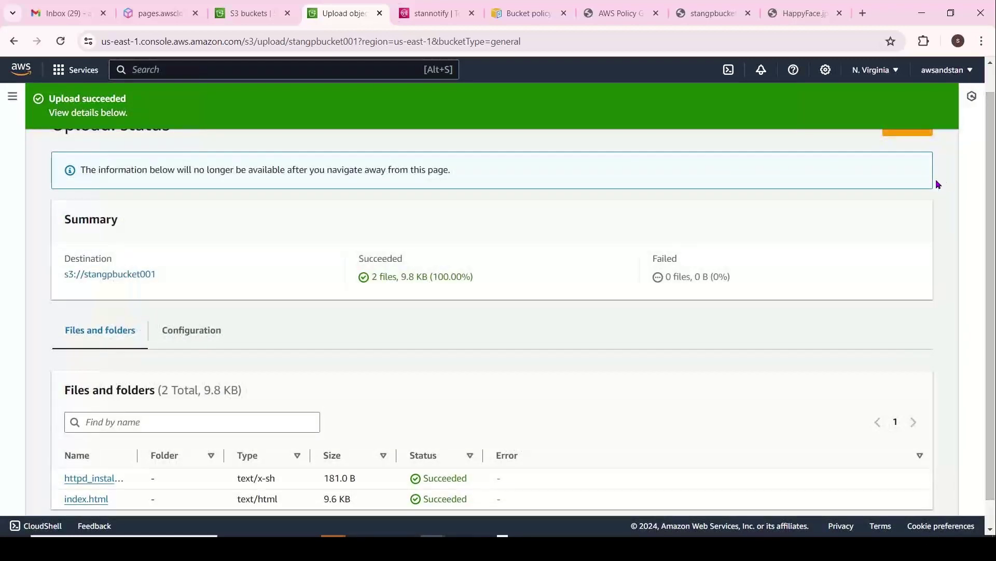
{"action": "scroll", "coordinate": [940, 184], "scroll_direction": "up", "scroll_amount": 1}
{"action": "left_click", "coordinate": [908, 155]}
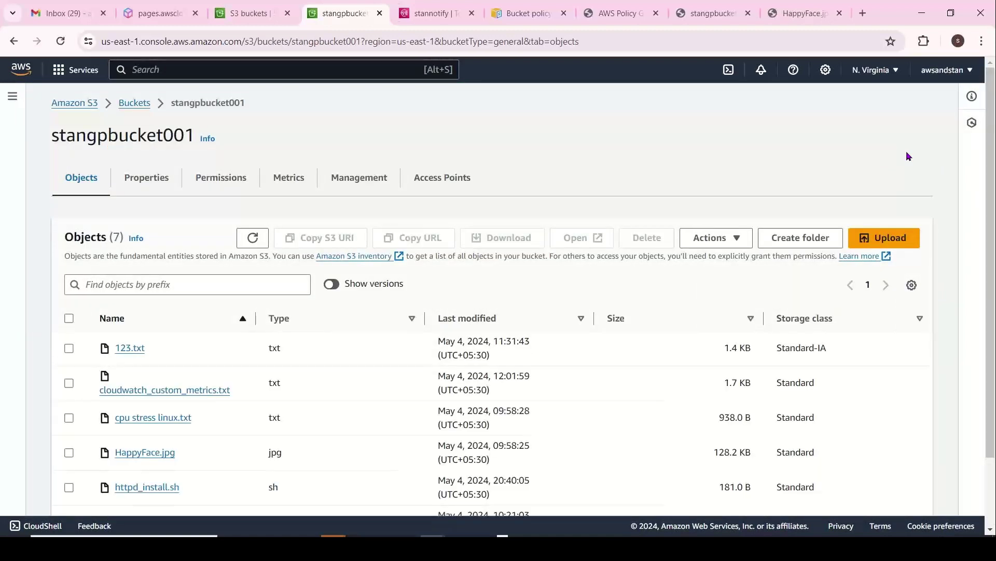
Step: Switch to Gmail, open the Amazon S3 Notification conversation, check the bucket name in it and show the new messages
{"action": "left_click", "coordinate": [65, 15]}
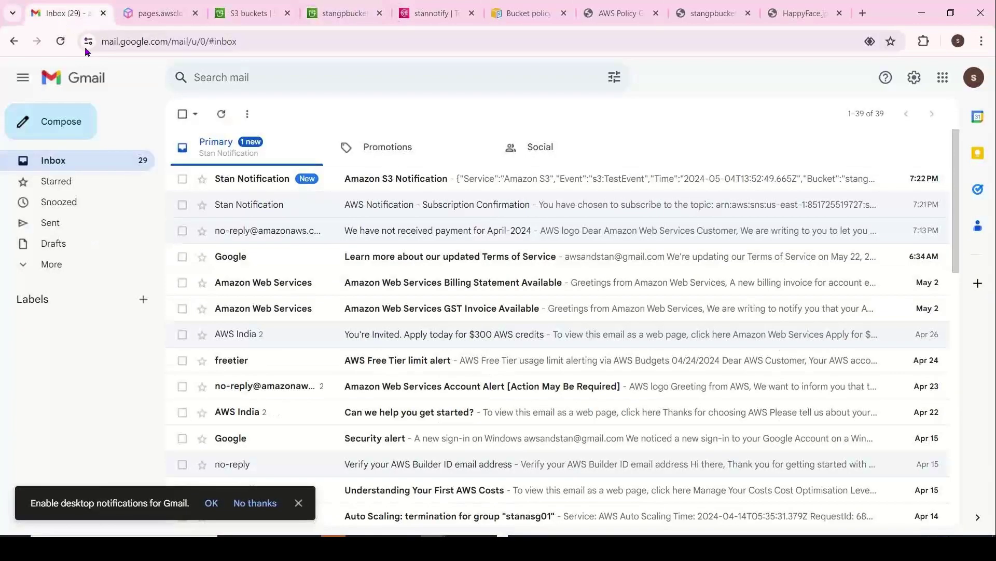
{"action": "left_click", "coordinate": [265, 182]}
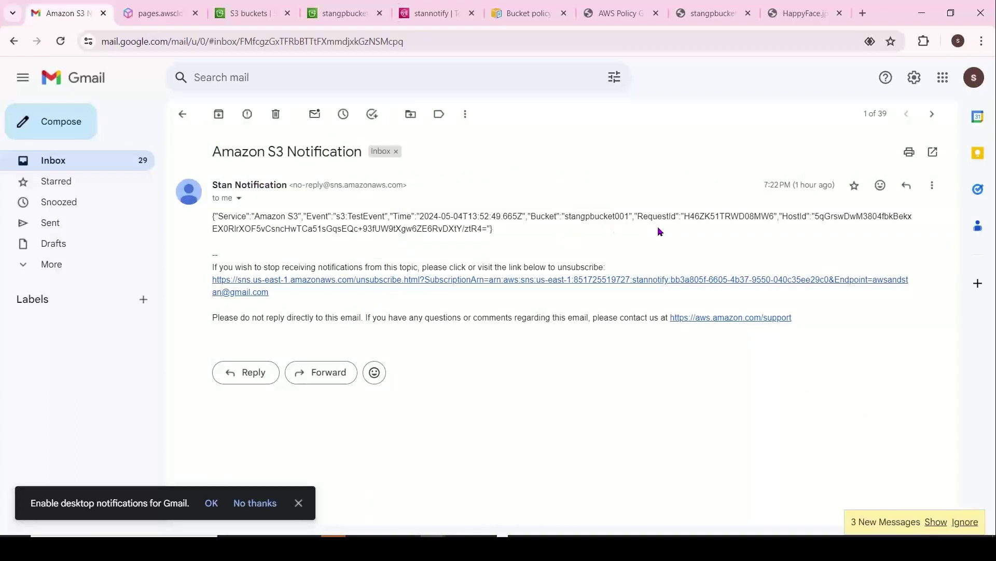
{"action": "double_click", "coordinate": [588, 216]}
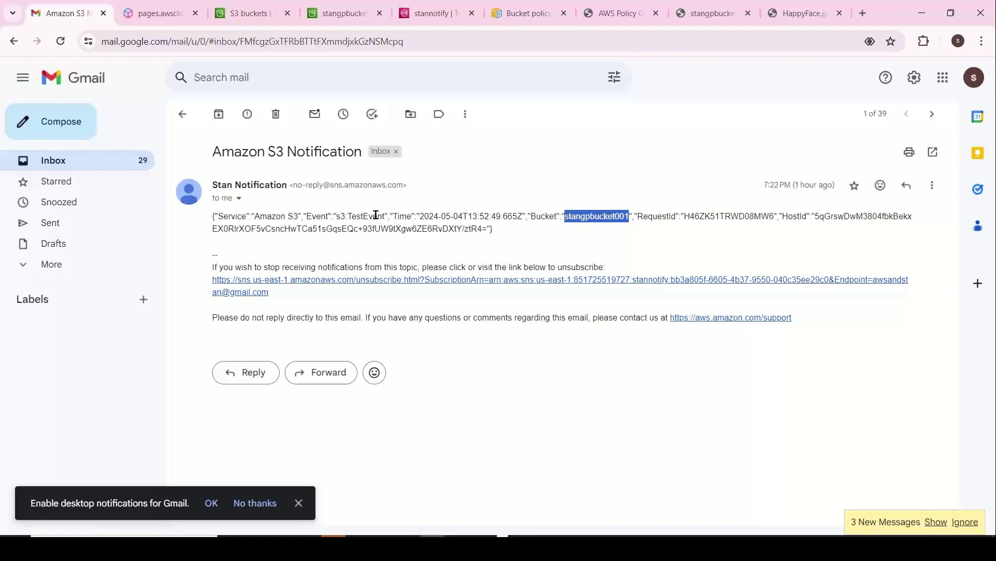
{"action": "left_click", "coordinate": [933, 525]}
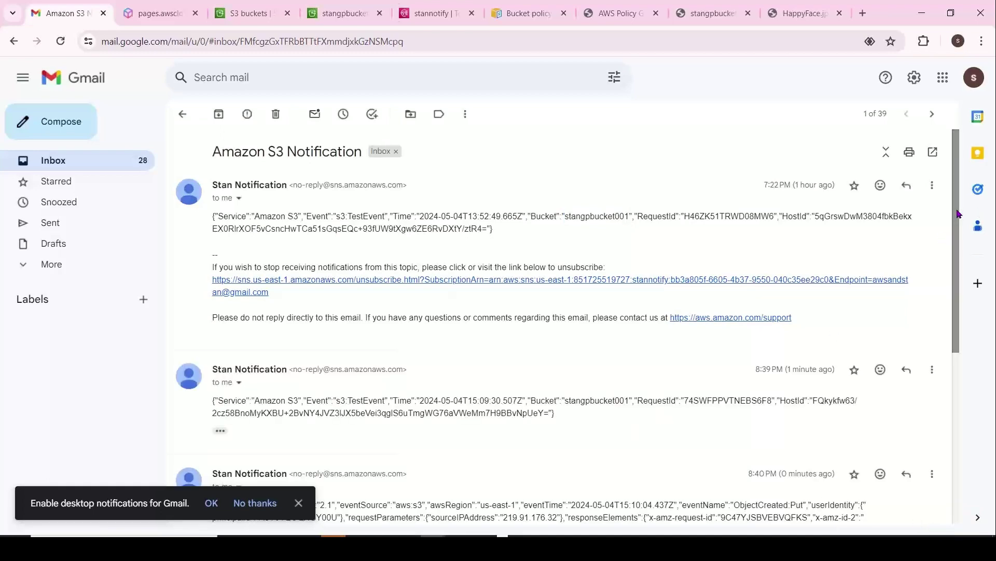
Step: Examine the object-created notification messages for the object keys of the uploaded files
{"action": "scroll", "coordinate": [946, 290], "scroll_direction": "down", "scroll_amount": 3}
{"action": "scroll", "coordinate": [945, 348], "scroll_direction": "down", "scroll_amount": 2}
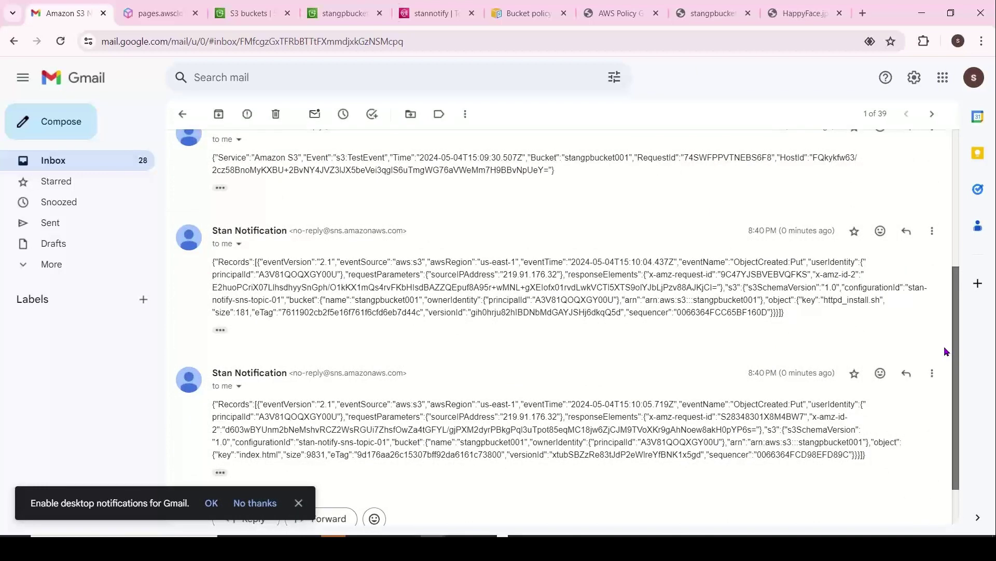
{"action": "scroll", "coordinate": [945, 353], "scroll_direction": "down", "scroll_amount": 1}
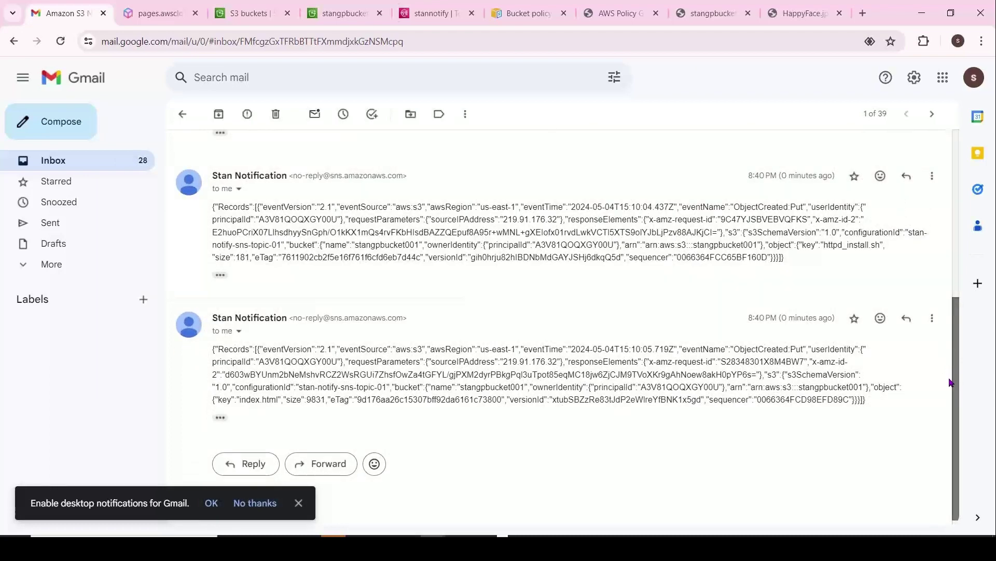
{"action": "scroll", "coordinate": [950, 382], "scroll_direction": "down", "scroll_amount": 1}
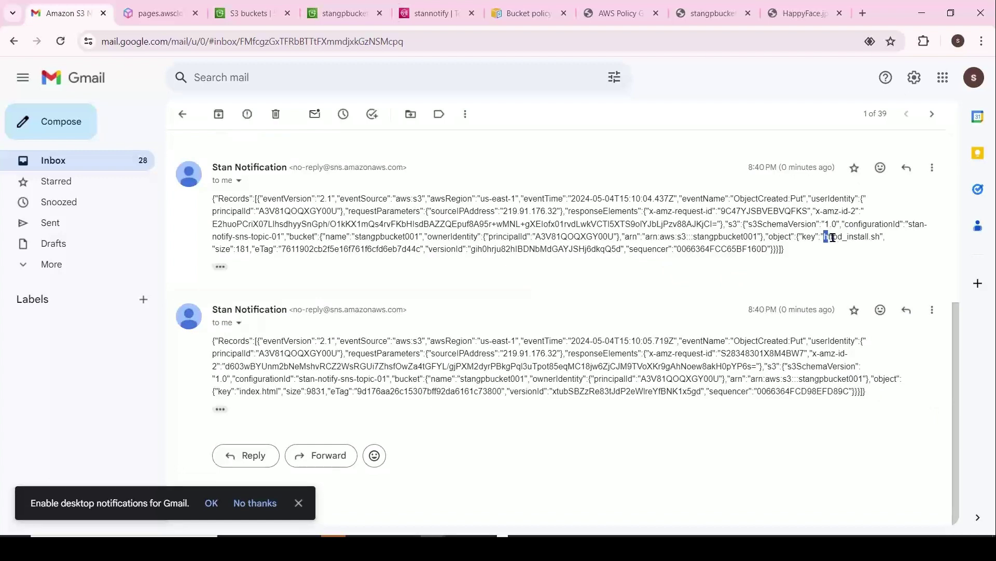
{"action": "left_click_drag", "start_coordinate": [825, 236], "coordinate": [881, 237]}
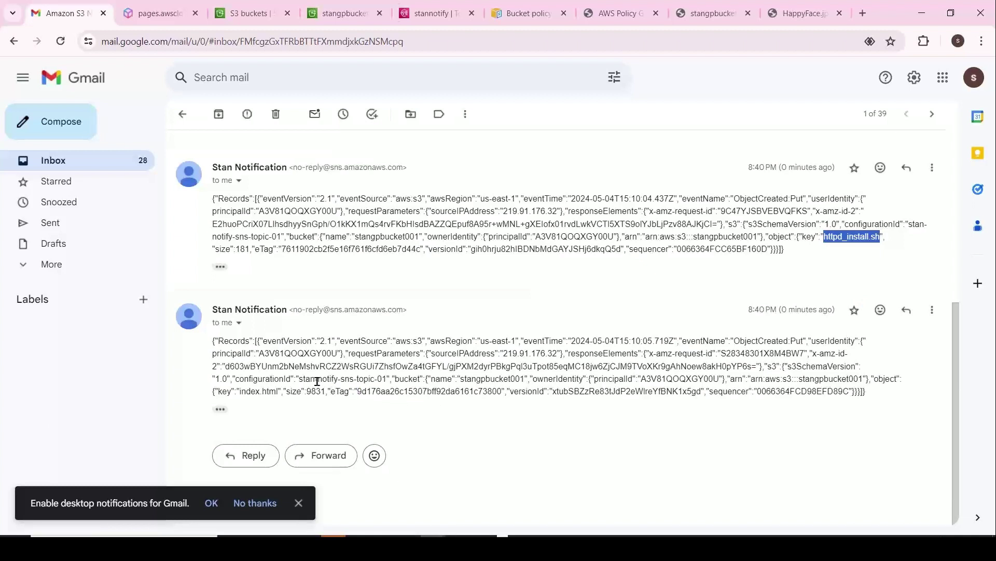
{"action": "left_click_drag", "start_coordinate": [237, 392], "coordinate": [279, 396]}
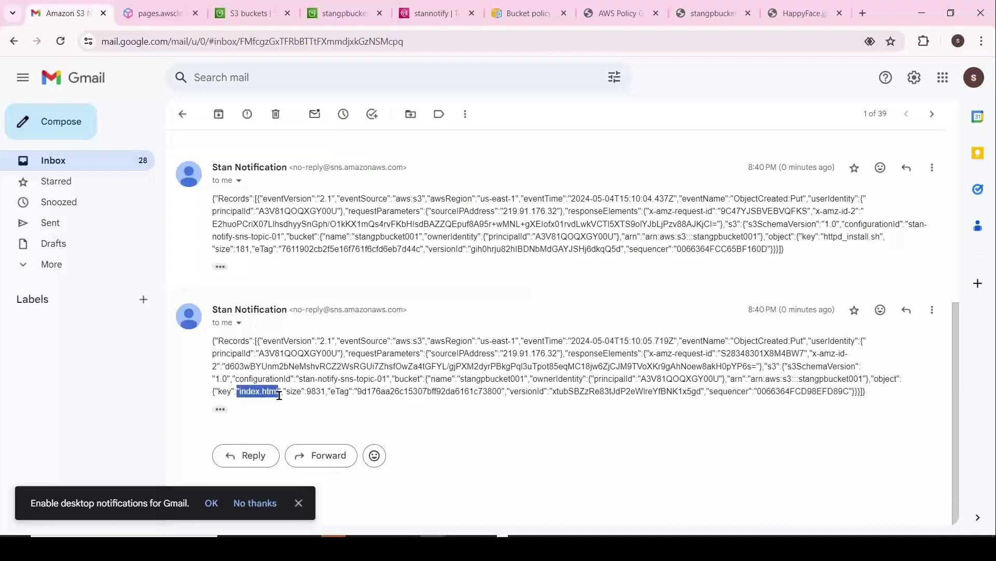
{"action": "double_click", "coordinate": [225, 391]}
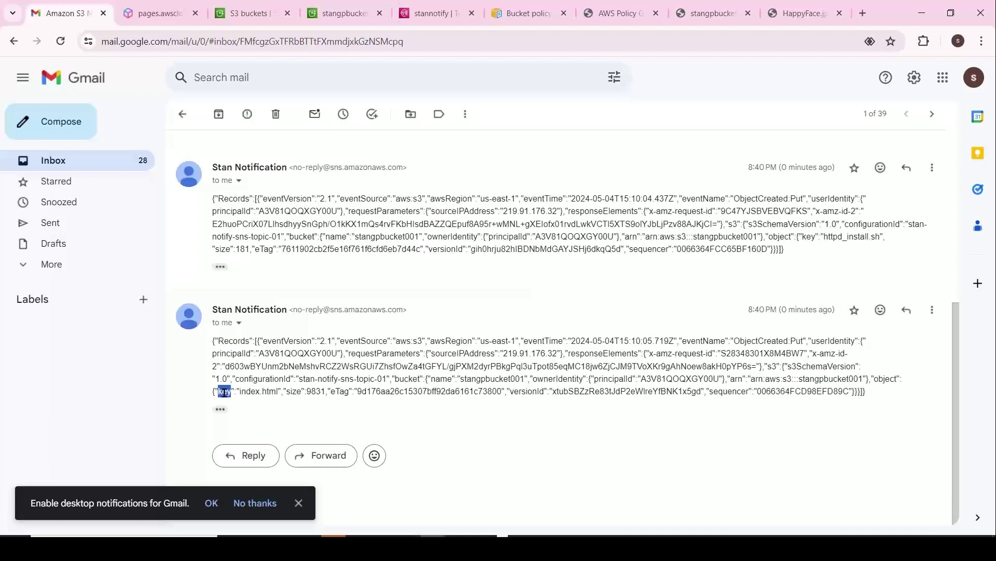
{"action": "left_click", "coordinate": [315, 390]}
{"action": "key", "text": "alt+Tab"}
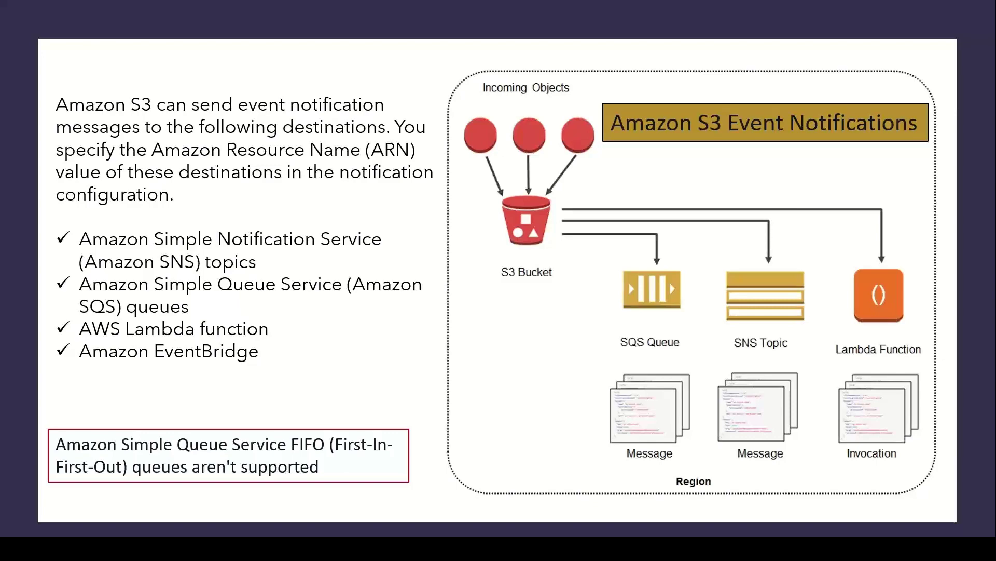
{"action": "key", "text": "alt+Tab"}
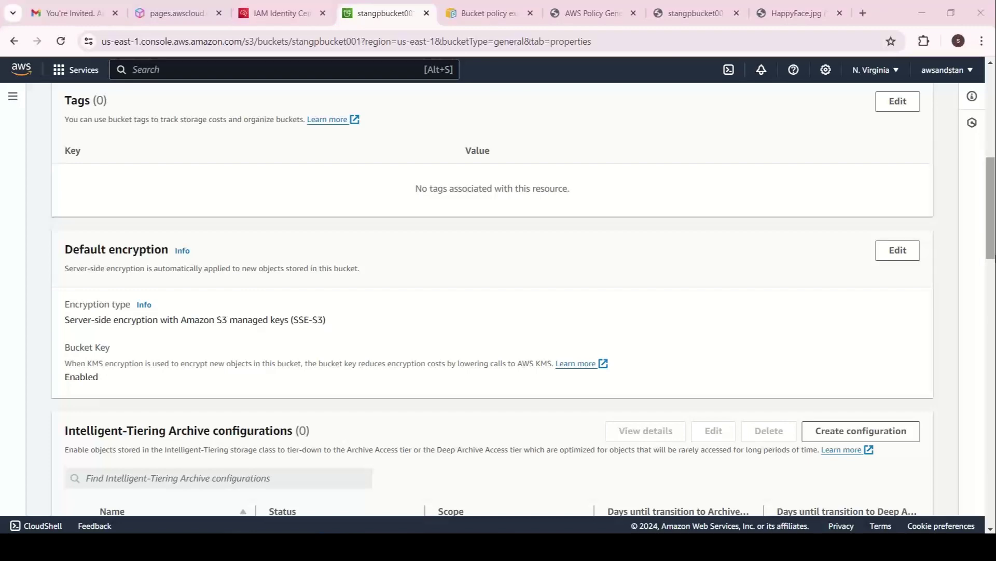
Step: Switch to the AWS_C_STORAGE_DAY1_28APR2024.xlsx workbook in Excel, add a new sheet after Versioning and name it Prefix & tags
{"action": "key", "text": "alt+Tab"}
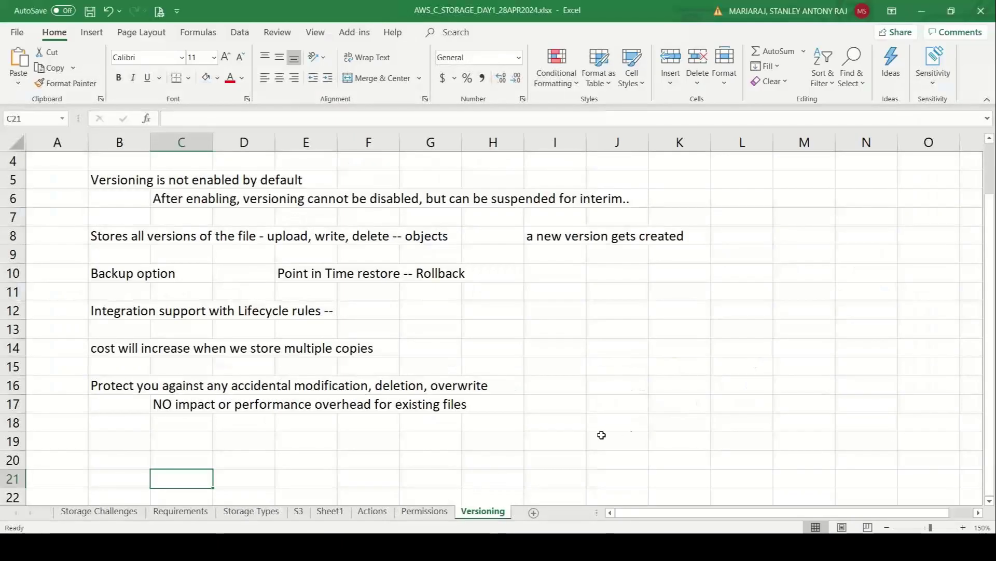
{"action": "left_click", "coordinate": [533, 513]}
{"action": "double_click", "coordinate": [532, 512]}
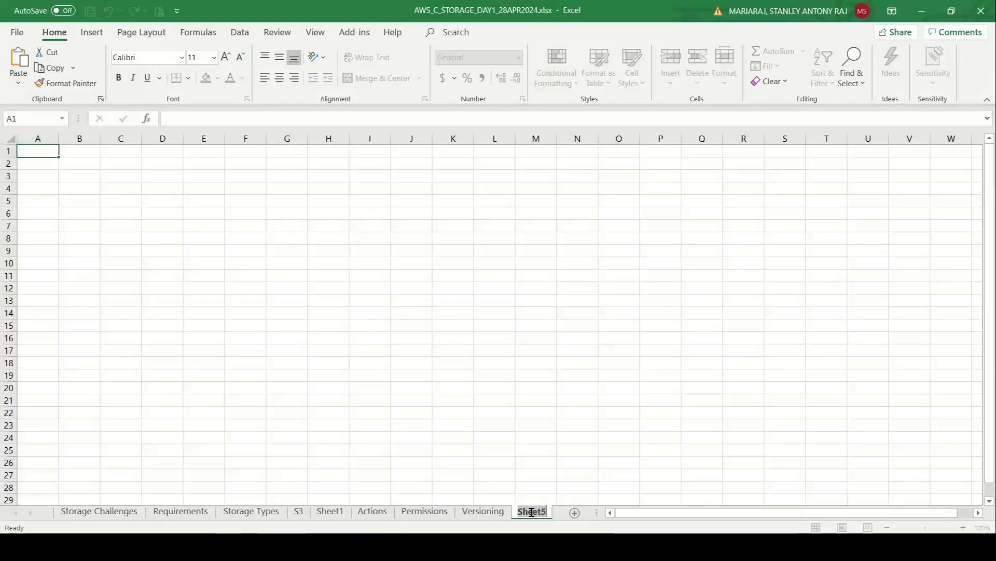
{"action": "type", "text": "PREfix & tags"}
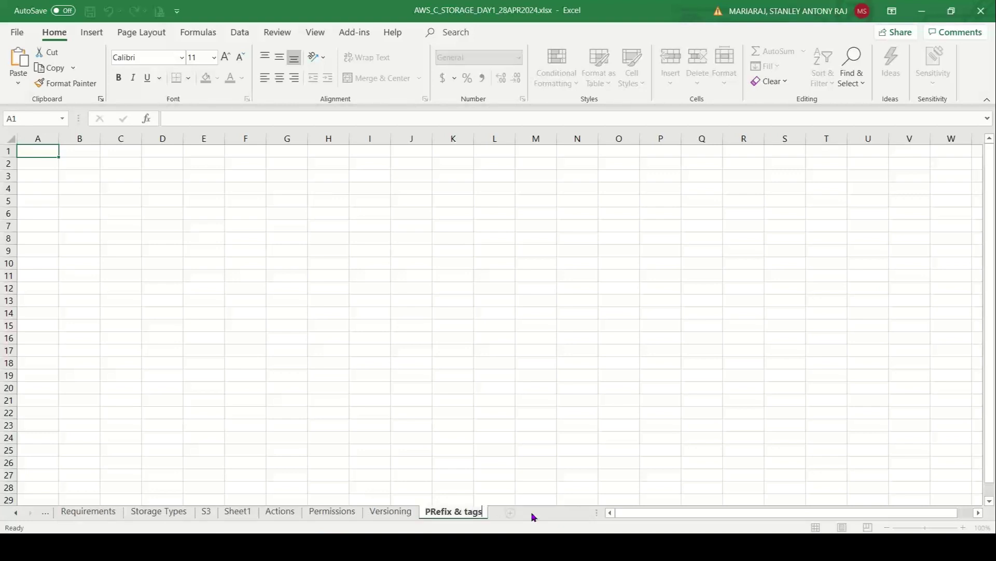
{"action": "left_click", "coordinate": [434, 511]}
{"action": "key", "text": "BackSpace"}
{"action": "type", "text": "r"}
{"action": "left_click", "coordinate": [370, 340]}
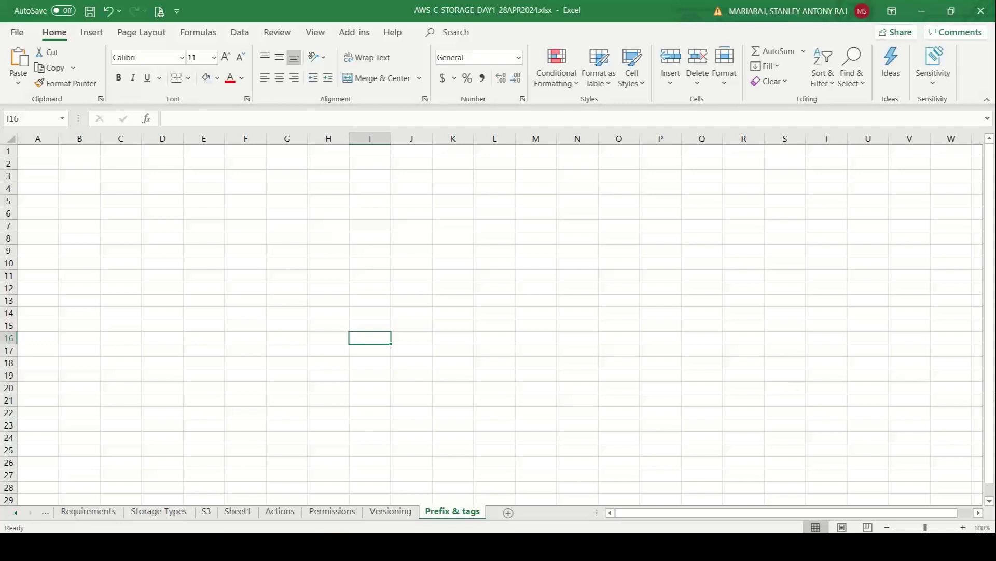
Step: Enlarge the view of the Prefix & tags sheet to 190% with cell B1 selected
{"action": "left_click", "coordinate": [80, 153]}
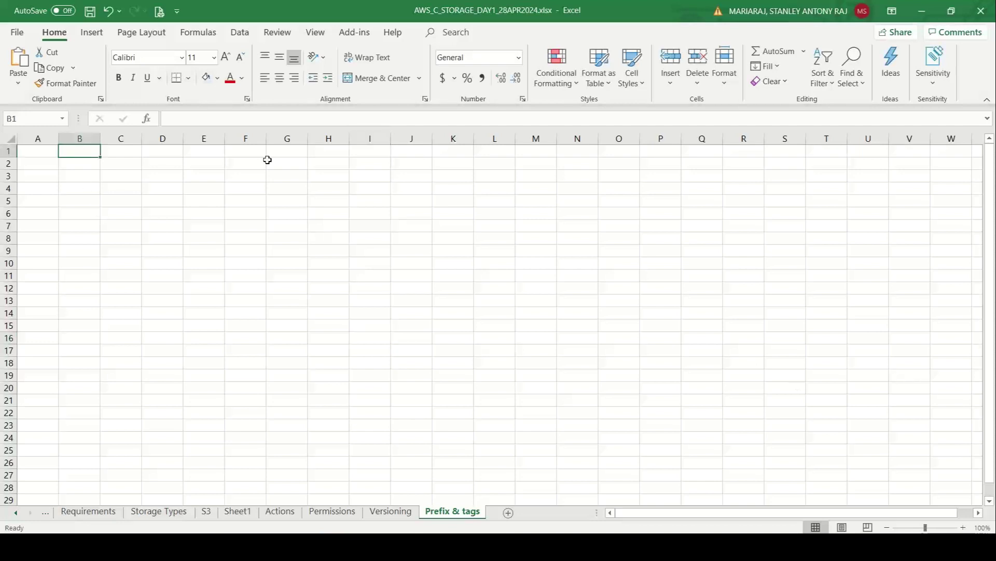
{"action": "left_click", "coordinate": [609, 529]}
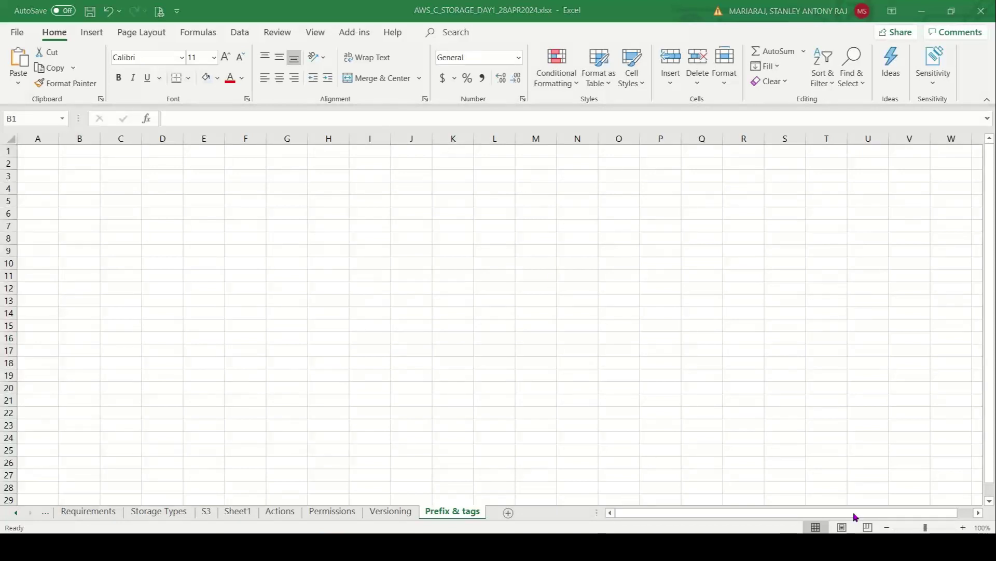
{"action": "left_click", "coordinate": [964, 527]}
{"action": "left_click", "coordinate": [963, 527]}
{"action": "left_click", "coordinate": [963, 526]}
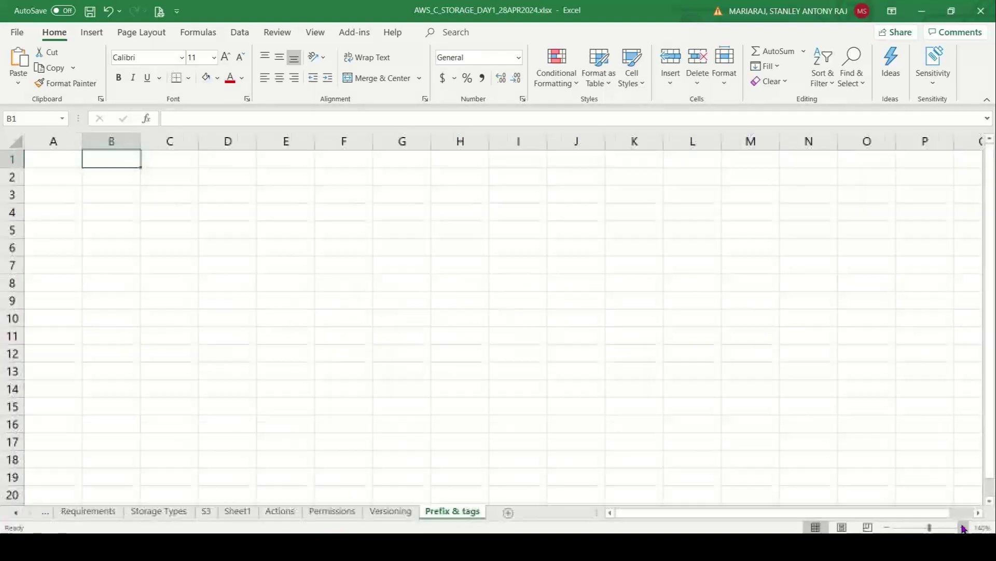
{"action": "left_click", "coordinate": [964, 527]}
{"action": "left_click", "coordinate": [963, 526]}
{"action": "left_click", "coordinate": [963, 527]}
{"action": "left_click", "coordinate": [963, 527]}
{"action": "type", "text": "fin -"}
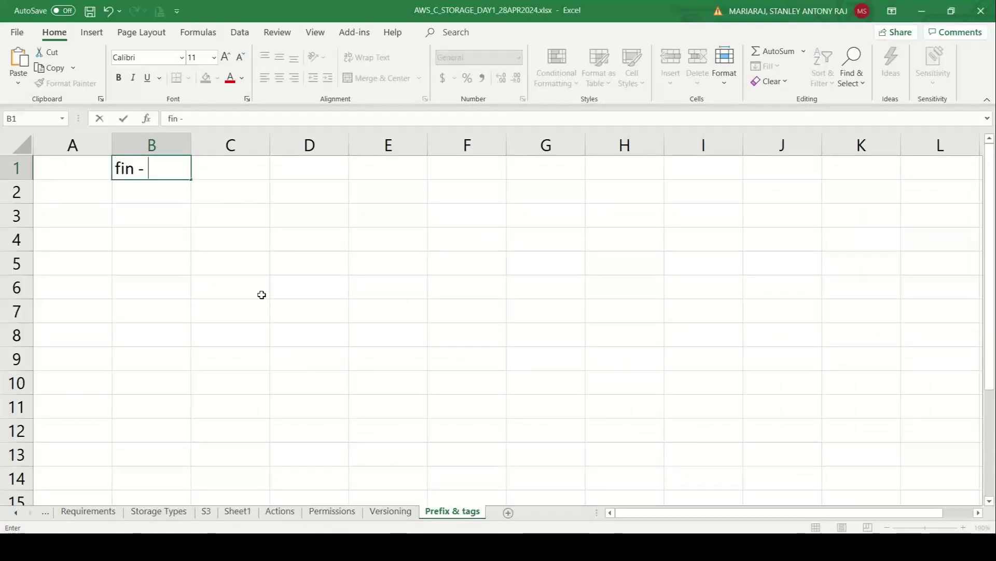
{"action": "key", "text": "Return"}
{"action": "type", "text": "sales-"}
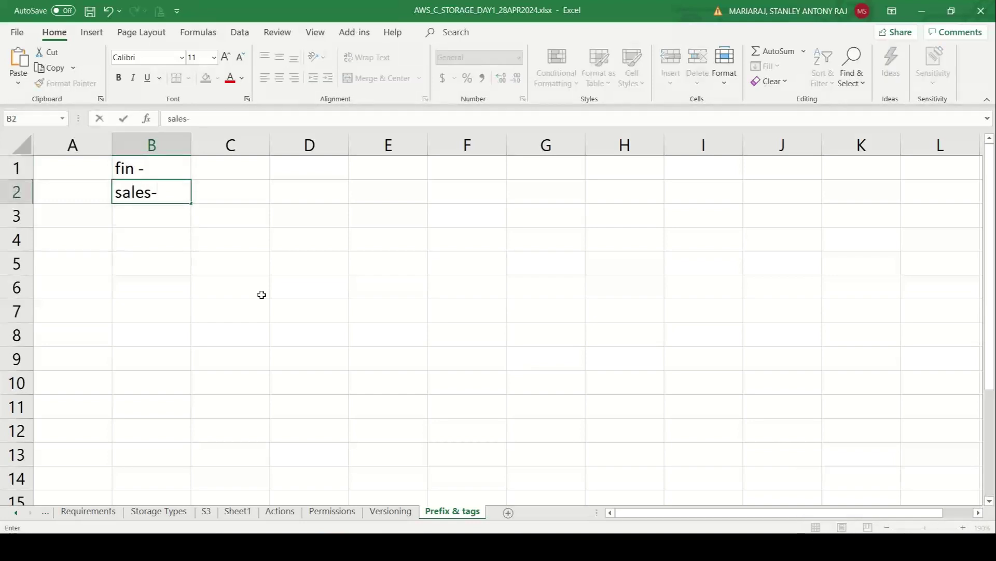
{"action": "type", "text": "filename..."}
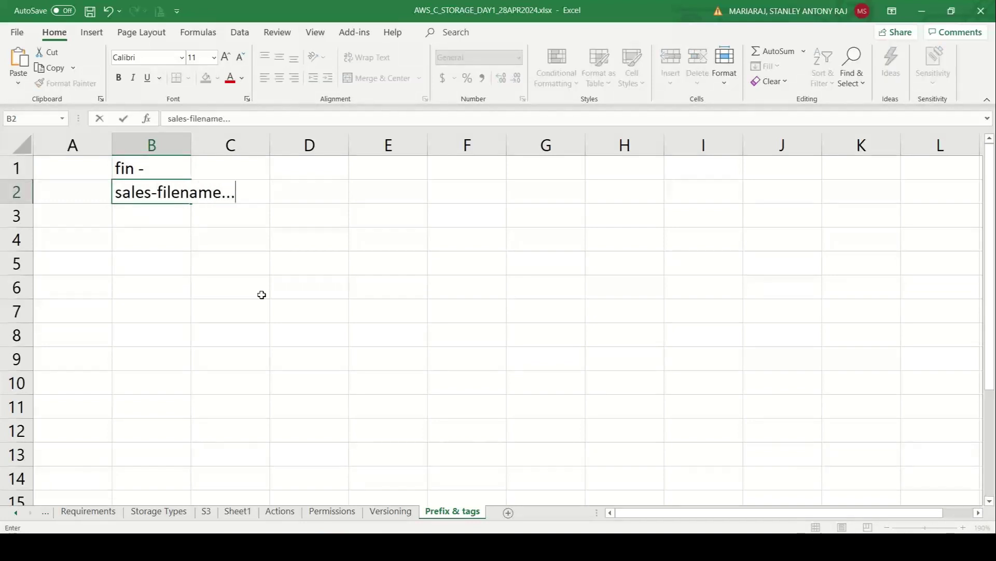
{"action": "left_click", "coordinate": [136, 169]}
{"action": "key", "text": "shift+Down"}
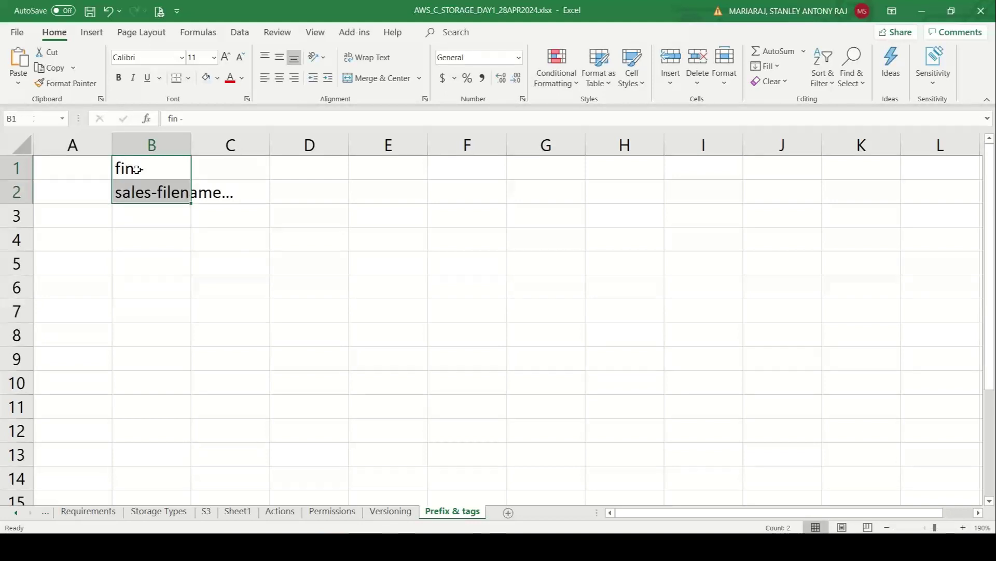
{"action": "key", "text": "Delete"}
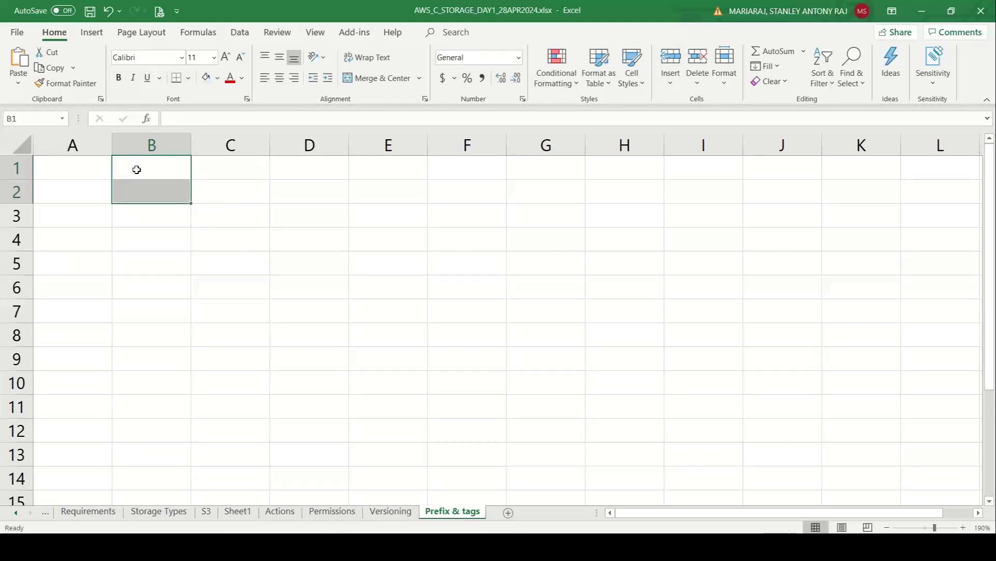
Step: Begin the note in cell B1 with "Shared Name -- Folder name --"
{"action": "left_click", "coordinate": [136, 169]}
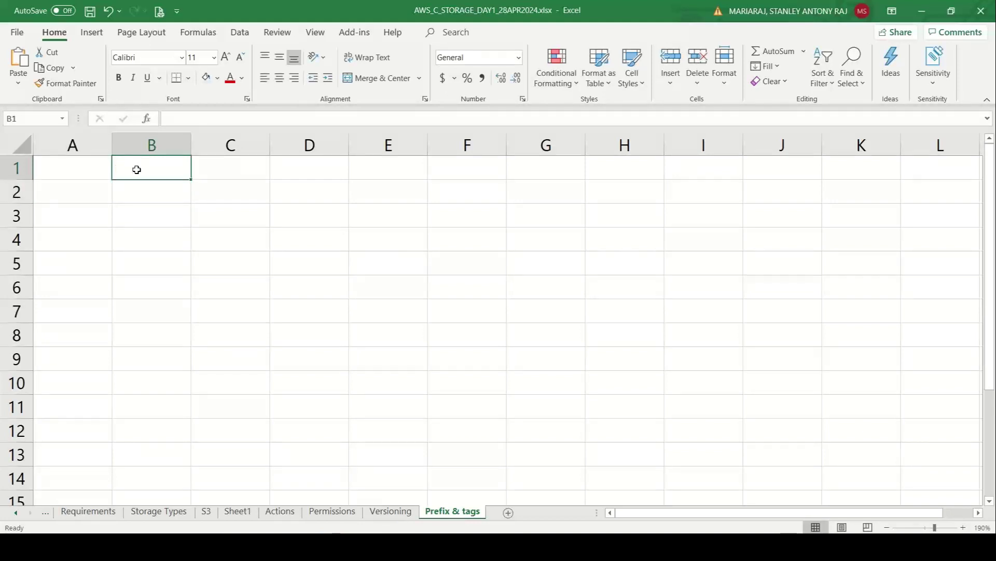
{"action": "type", "text": "Shared N"}
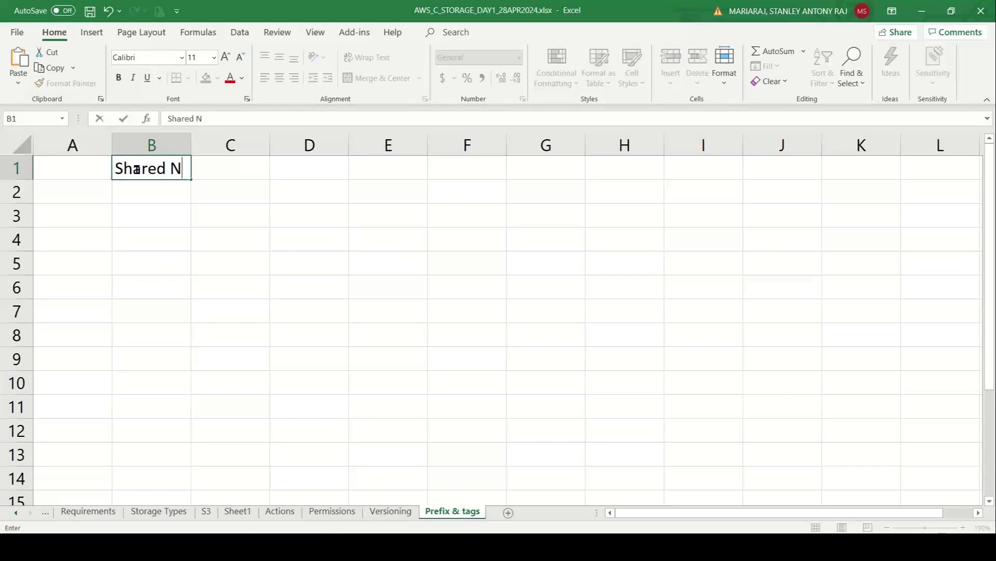
{"action": "type", "text": "ame -- Foldern"}
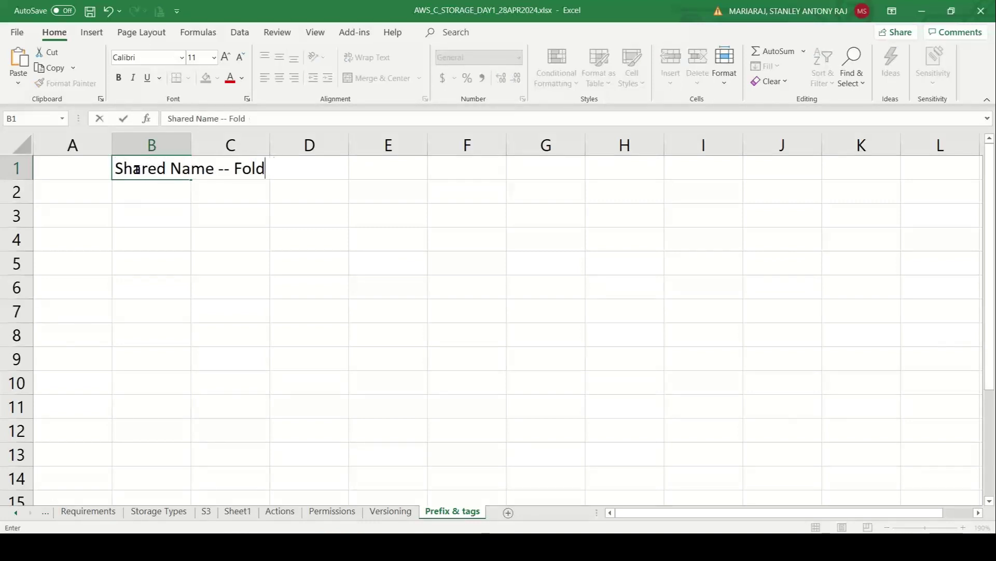
{"action": "key", "text": "BackSpace"}
{"action": "type", "text": "and"}
{"action": "key", "text": "BackSpace"}
{"action": "key", "text": "BackSpace"}
{"action": "key", "text": "BackSpace"}
{"action": "type", "text": "name -- "}
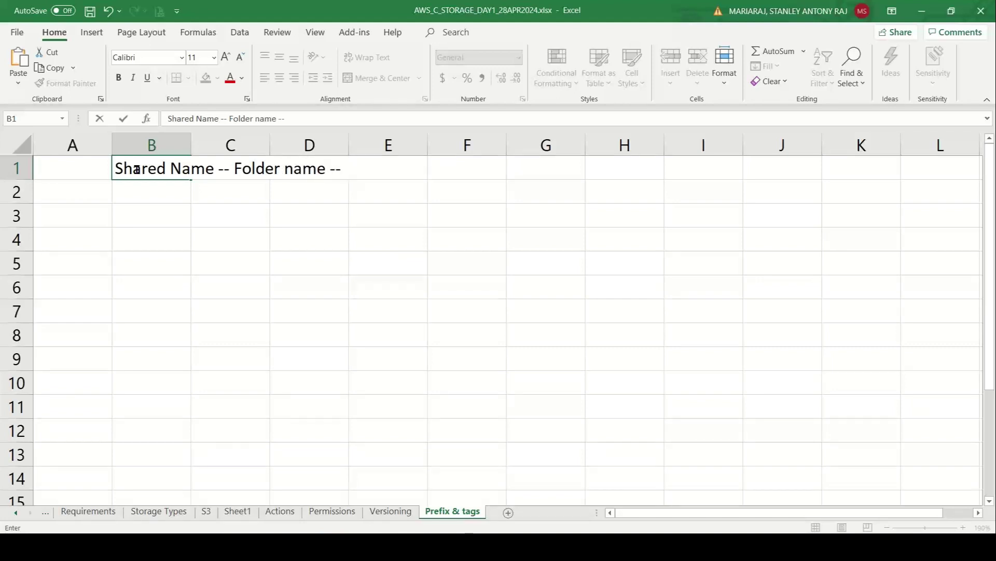
Step: Complete the note in cell B1 with "All objects are grouped / organized under this prefix"
{"action": "type", "text": "r"}
{"action": "key", "text": "BackSpace"}
{"action": "type", "text": "All objects ar"}
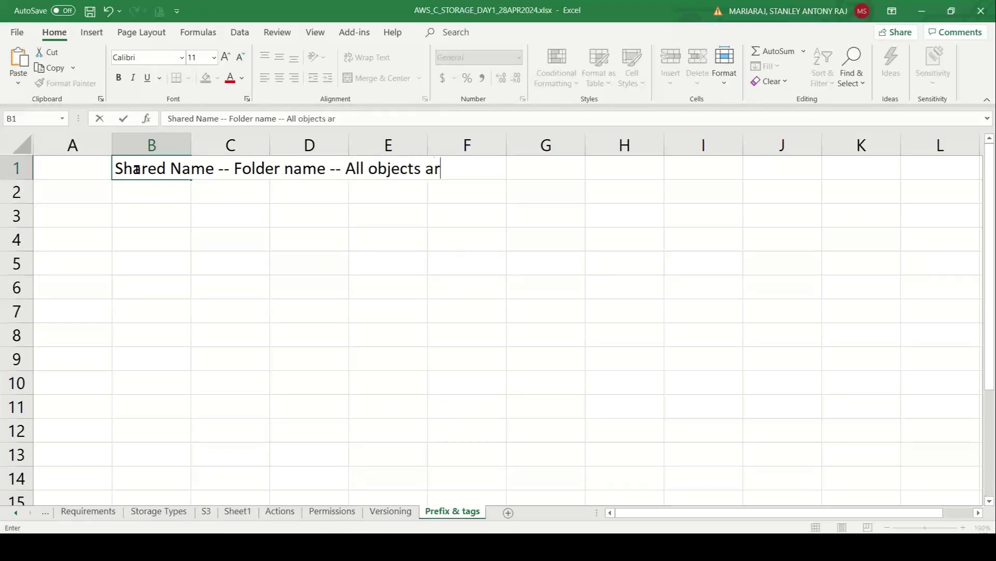
{"action": "type", "text": "e groupie"}
{"action": "key", "text": "BackSpace"}
{"action": "key", "text": "BackSpace"}
{"action": "type", "text": "ed "}
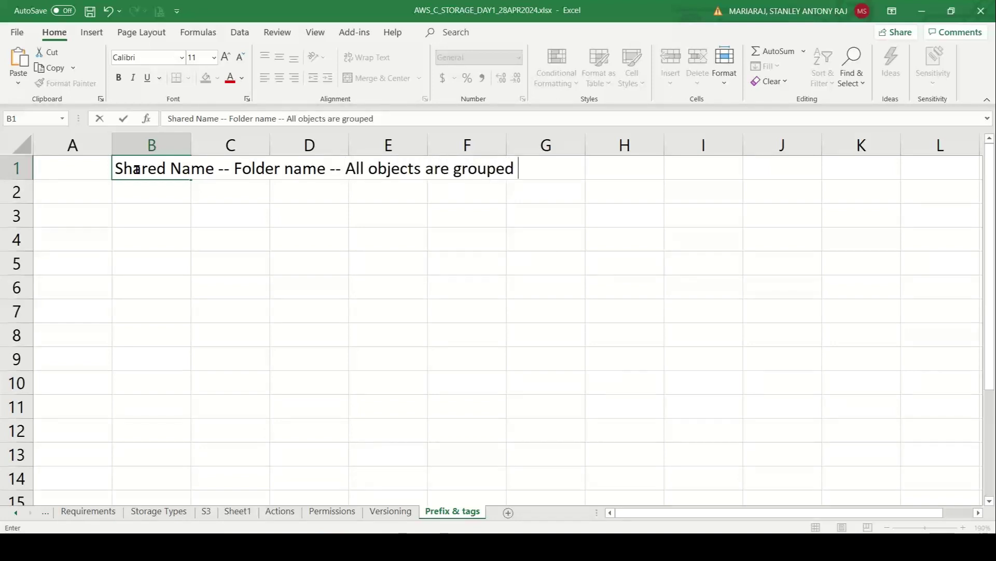
{"action": "type", "text": "/ organi"}
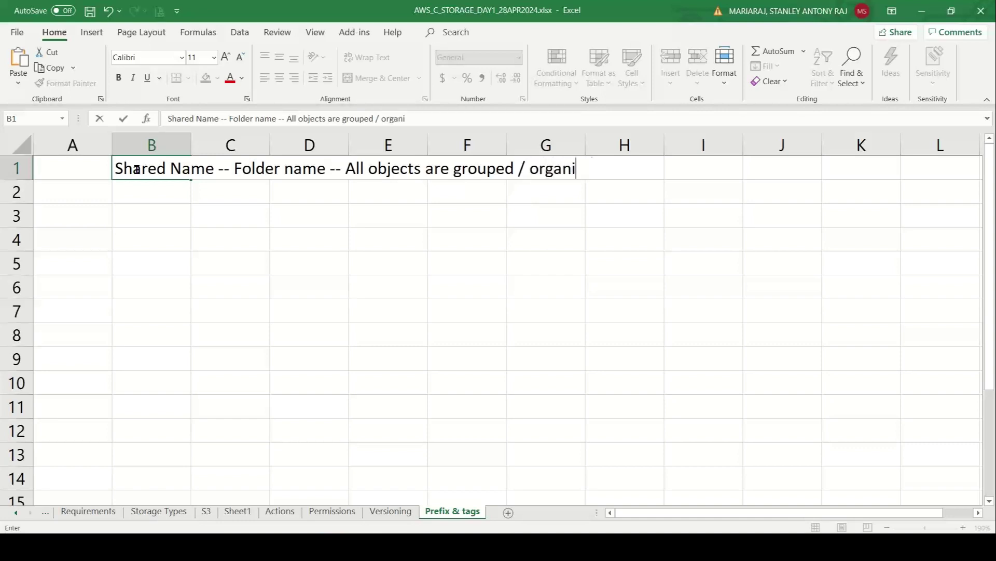
{"action": "type", "text": "zed unde"}
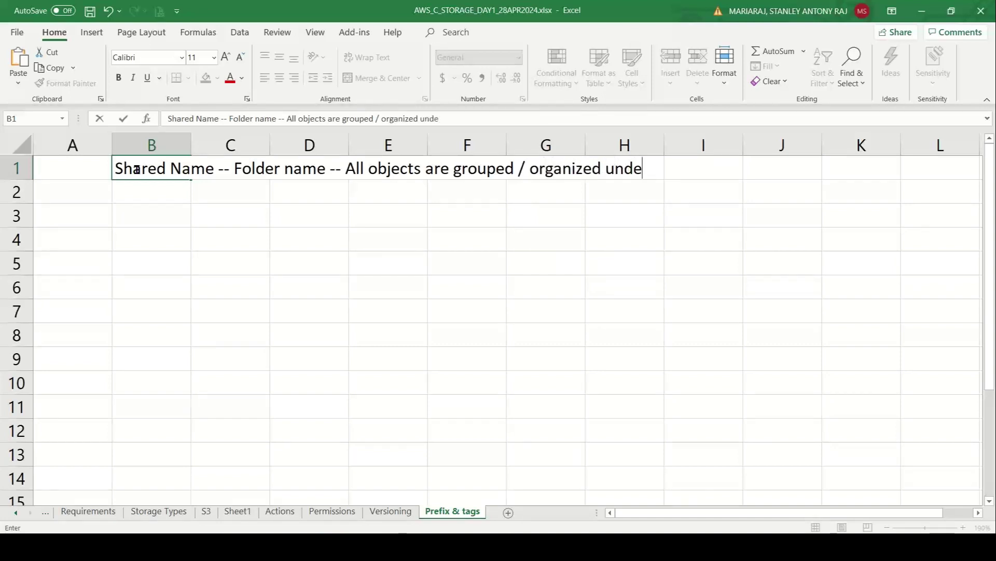
{"action": "type", "text": "r this prefix"}
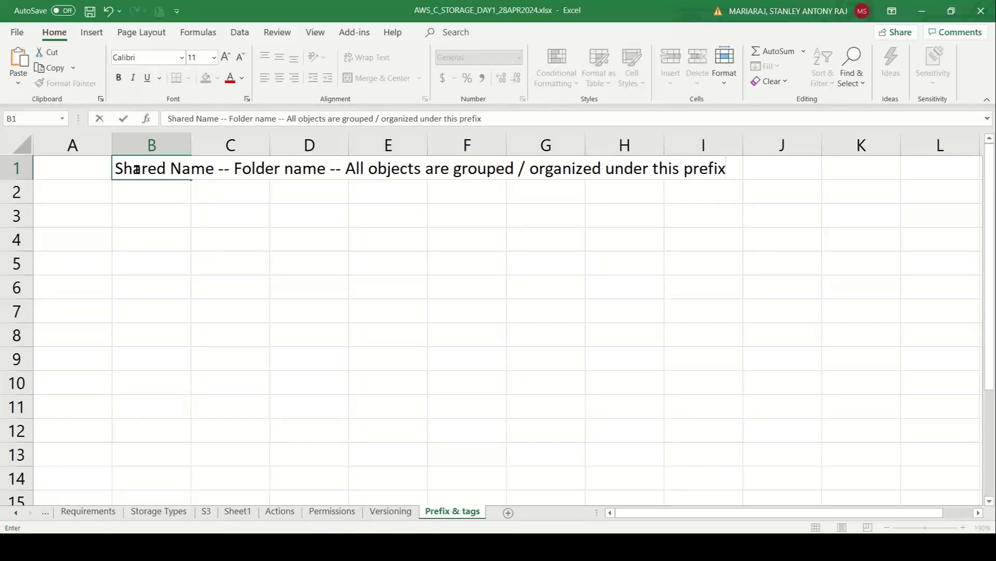
Step: Label cell A1 as Prefix and give it a light green fill
{"action": "left_click", "coordinate": [51, 161]}
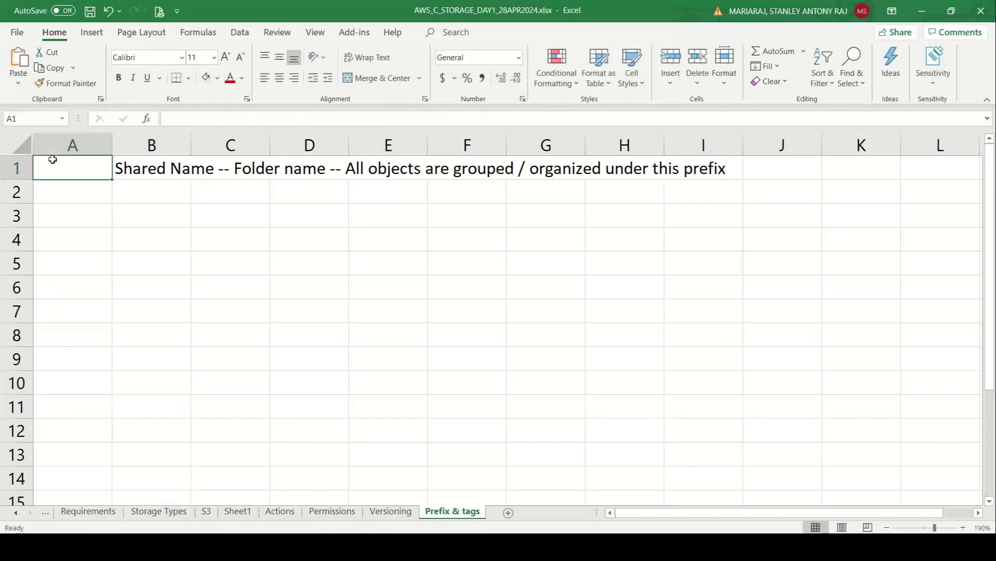
{"action": "type", "text": "PRefix"}
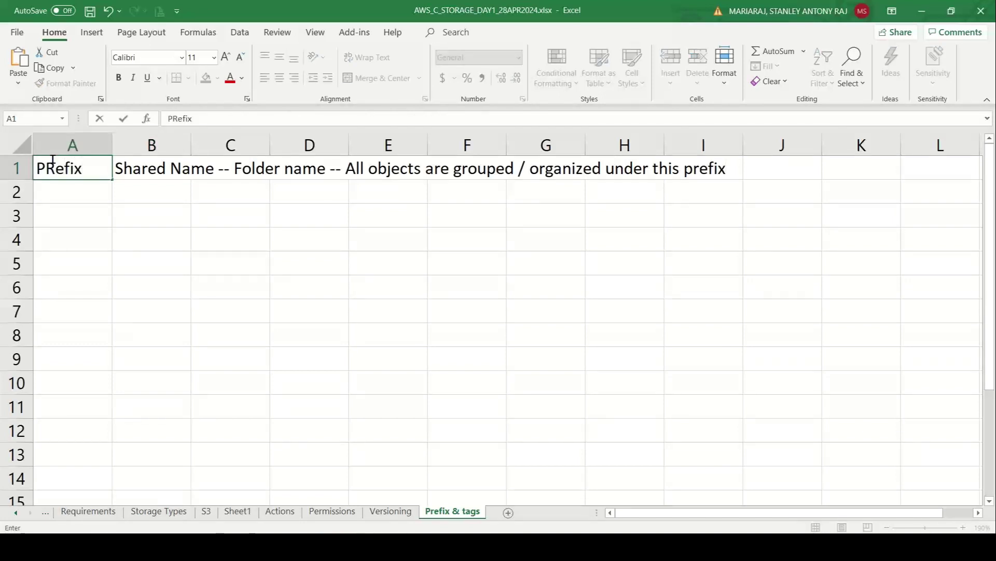
{"action": "left_click", "coordinate": [52, 159]}
{"action": "key", "text": "Return"}
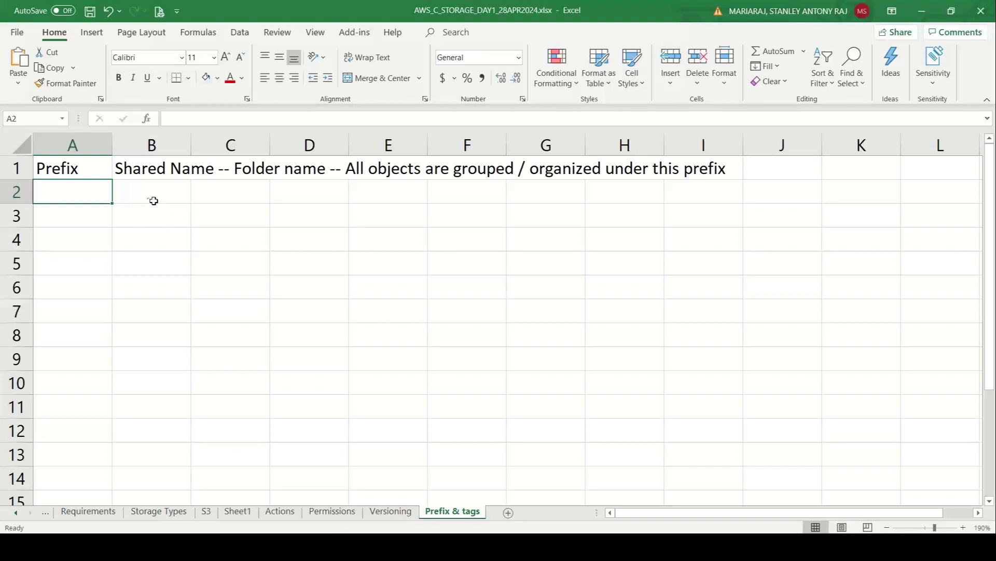
{"action": "left_click", "coordinate": [150, 198]}
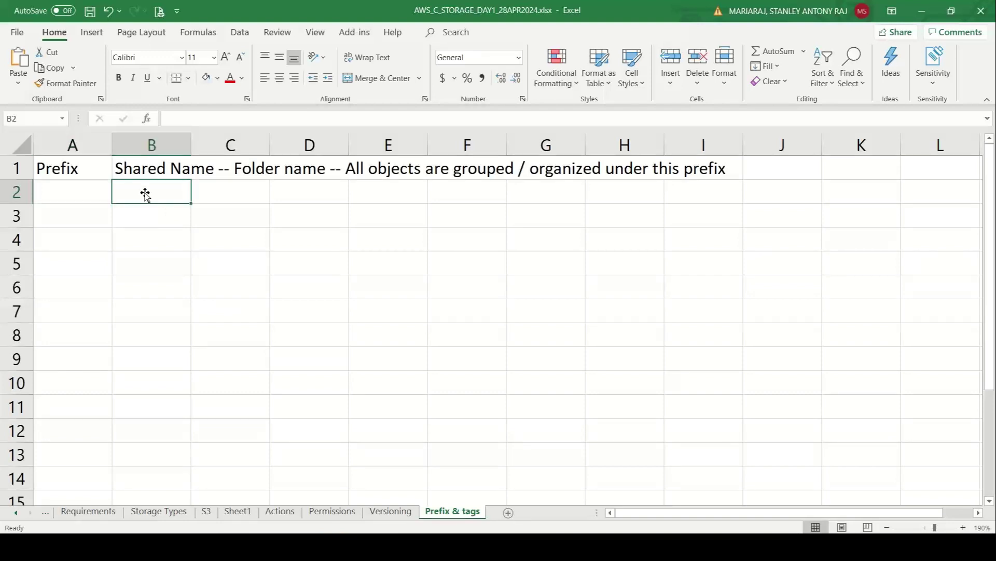
{"action": "left_click", "coordinate": [90, 174]}
{"action": "left_click", "coordinate": [217, 78]}
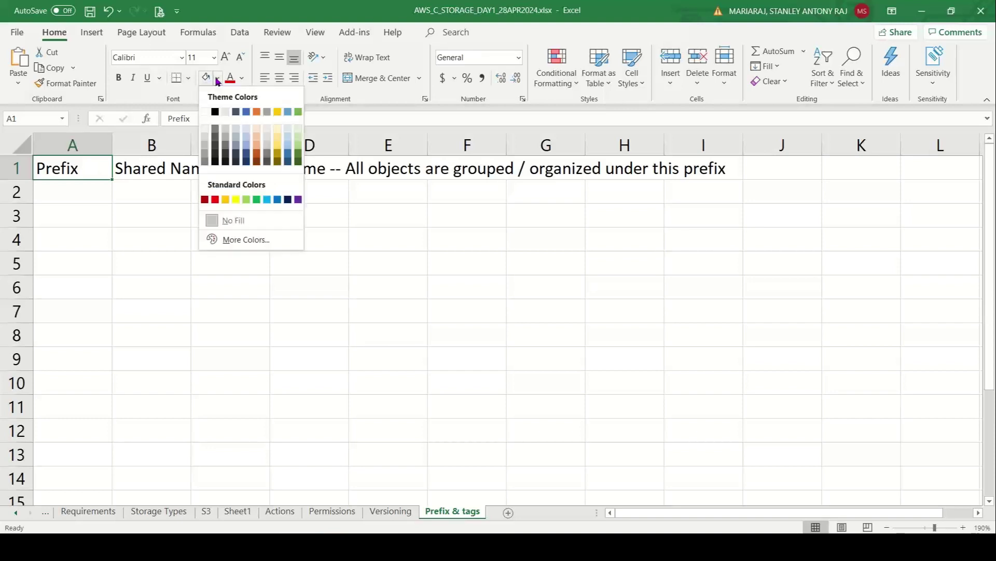
{"action": "left_click", "coordinate": [285, 136]}
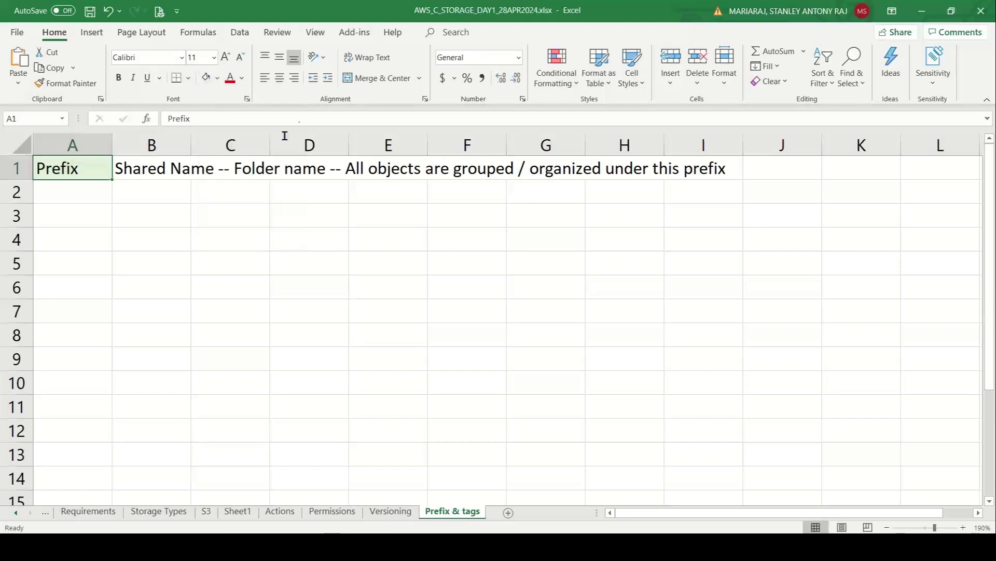
Step: Widen column B slightly and begin the note in cell B2 with "Prefix is for visual hierarchical arrangement --"
{"action": "left_click", "coordinate": [176, 193]}
{"action": "left_click_drag", "start_coordinate": [192, 139], "coordinate": [224, 137]}
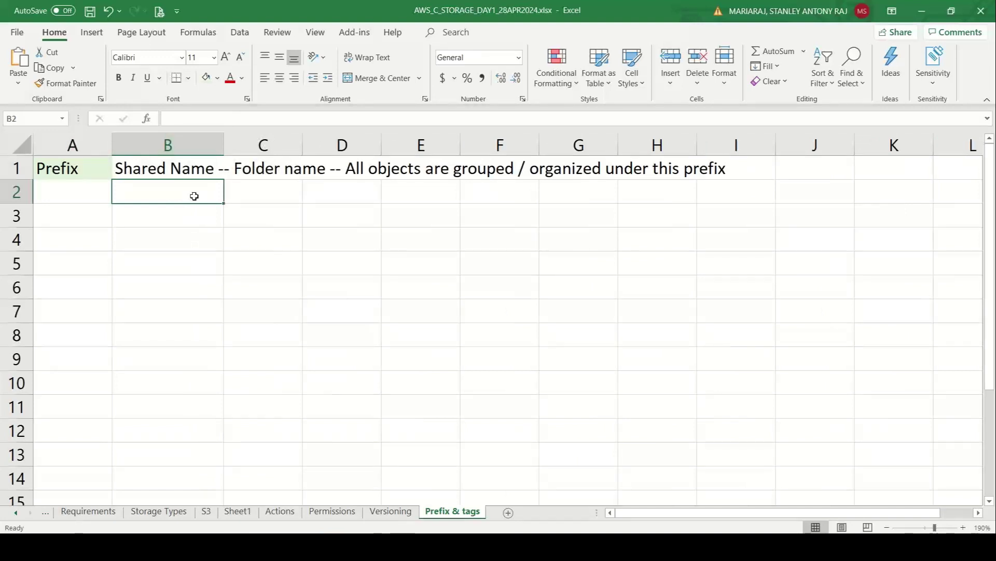
{"action": "type", "text": "Prefix s"}
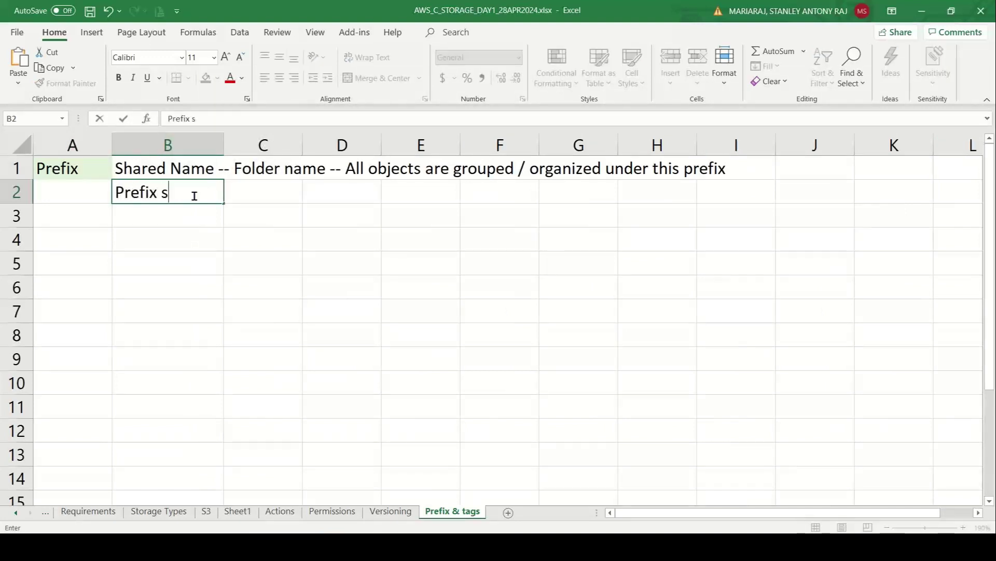
{"action": "key", "text": "BackSpace"}
{"action": "type", "text": "is for "}
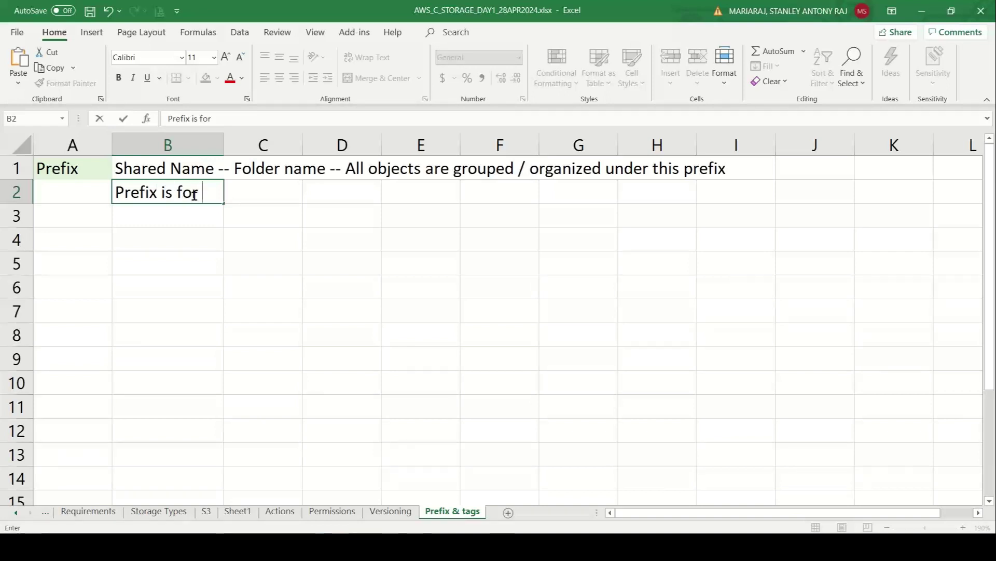
{"action": "type", "text": "visual hierar"}
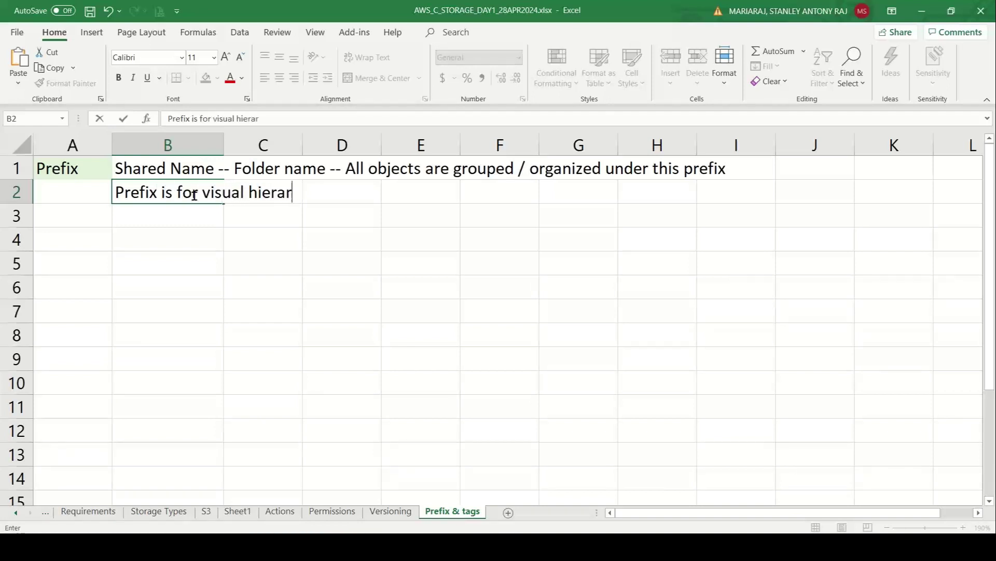
{"action": "type", "text": "chical aran"}
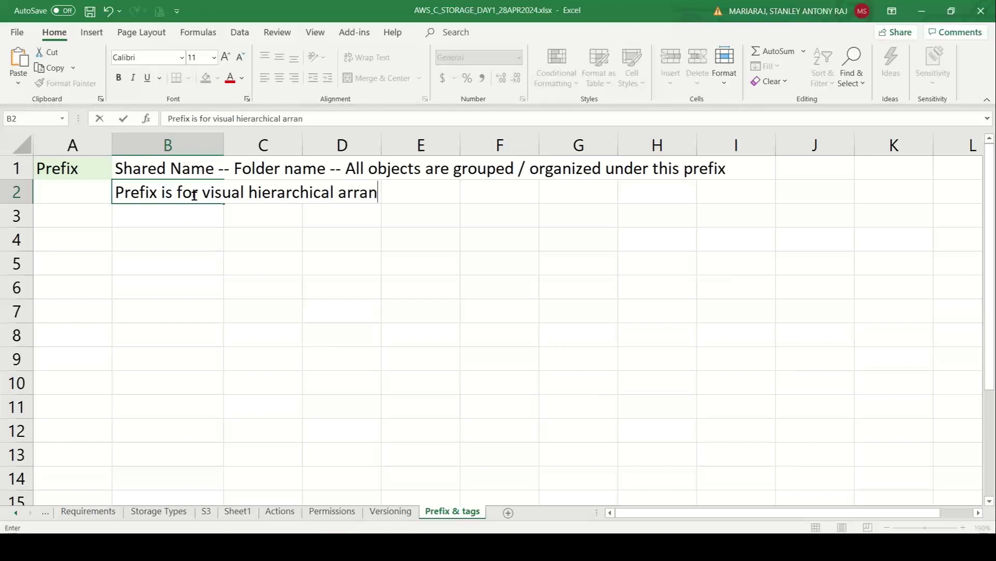
{"action": "type", "text": "gement -- "}
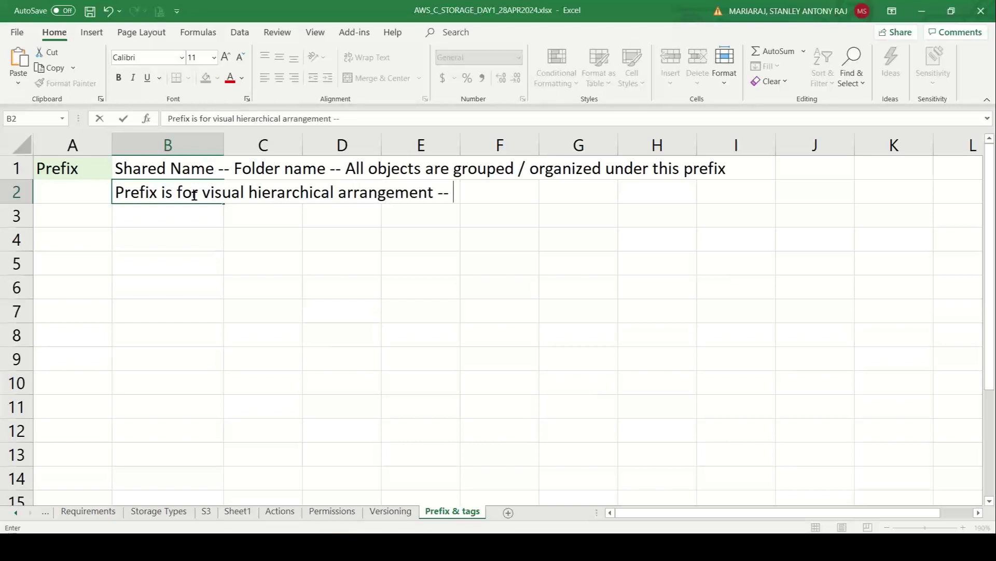
Step: Finish the visual hierarchy note in cell B2 with "Folders & Files"
{"action": "type", "text": "Folder s"}
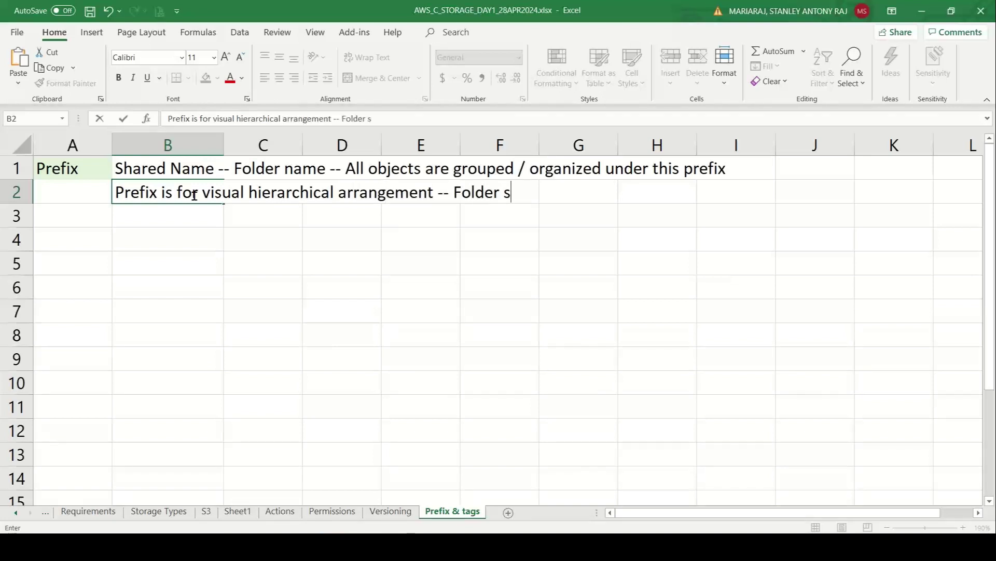
{"action": "key", "text": "BackSpace"}
{"action": "key", "text": "BackSpace"}
{"action": "type", "text": "s & Fo"}
{"action": "key", "text": "BackSpace"}
{"action": "type", "text": "iles"}
{"action": "key", "text": "Return"}
Step: Enter "Buckets & Objects" in cell C3, below the visual hierarchy note
{"action": "key", "text": "Right"}
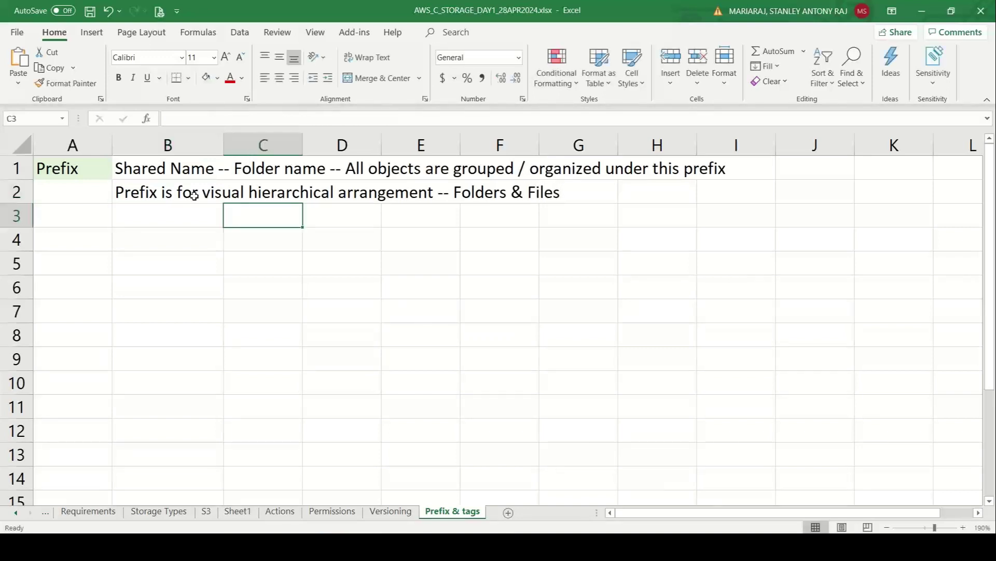
{"action": "type", "text": "Buckets & O"}
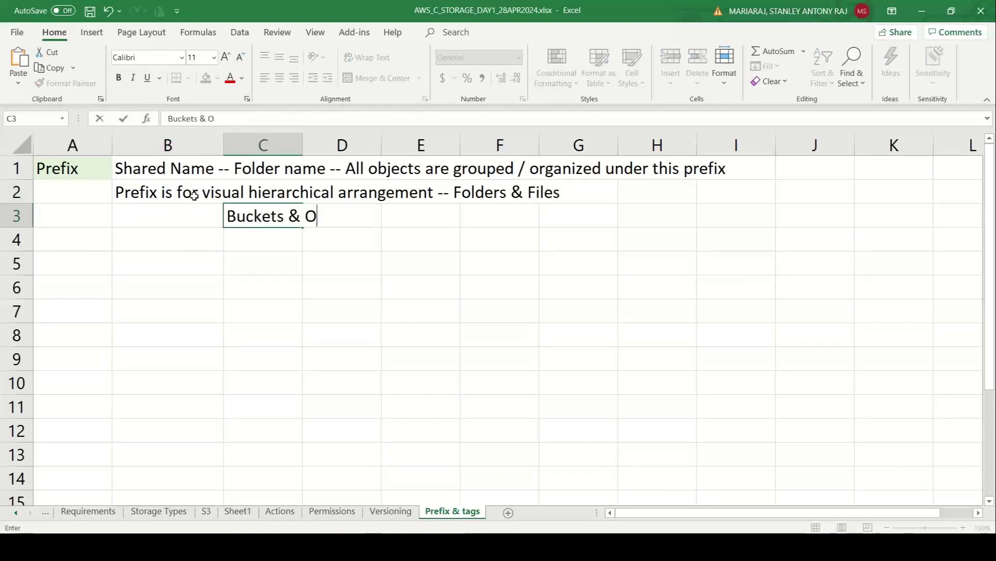
{"action": "type", "text": "bjects"}
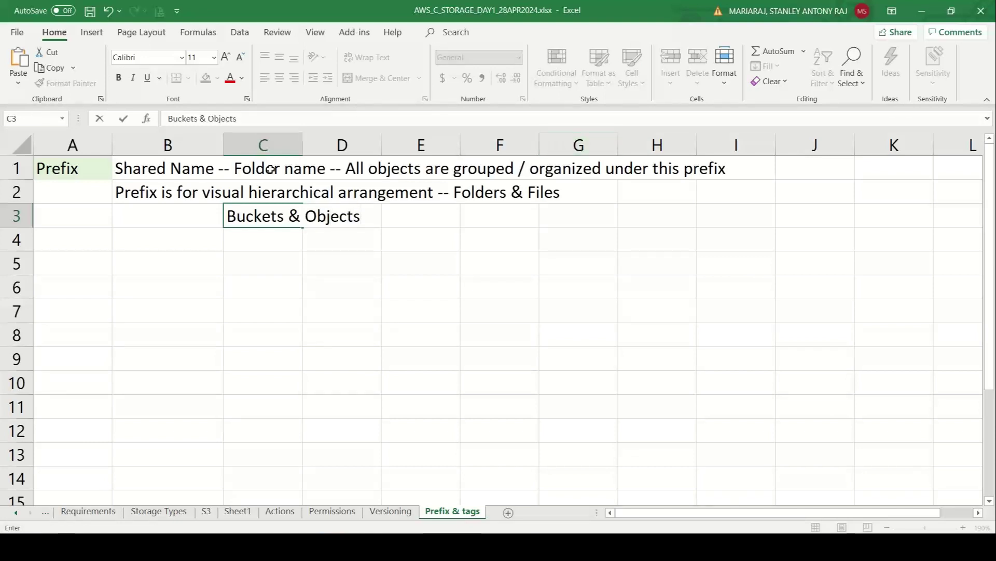
Step: Enter "Directory Structure" in cell H2, on the same row as the visual hierarchy note
{"action": "left_click", "coordinate": [626, 192]}
{"action": "type", "text": "Dre"}
{"action": "key", "text": "BackSpace"}
{"action": "key", "text": "BackSpace"}
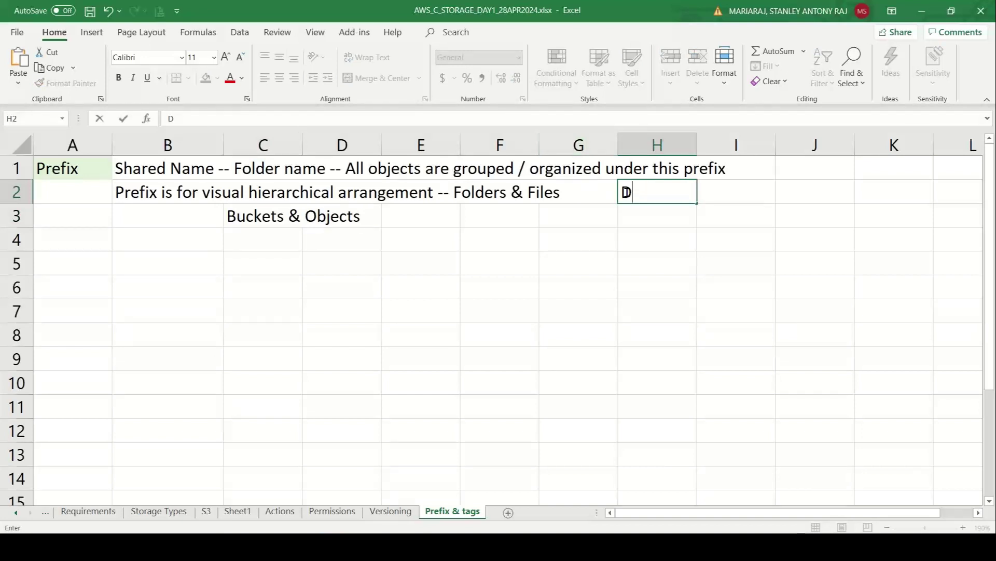
{"action": "type", "text": "irectory "}
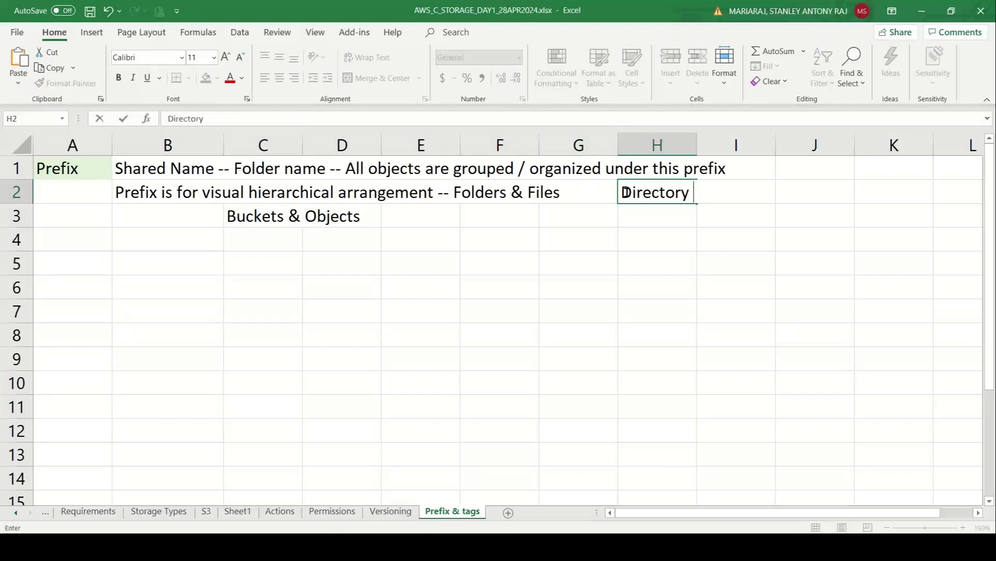
{"action": "type", "text": "Structure"}
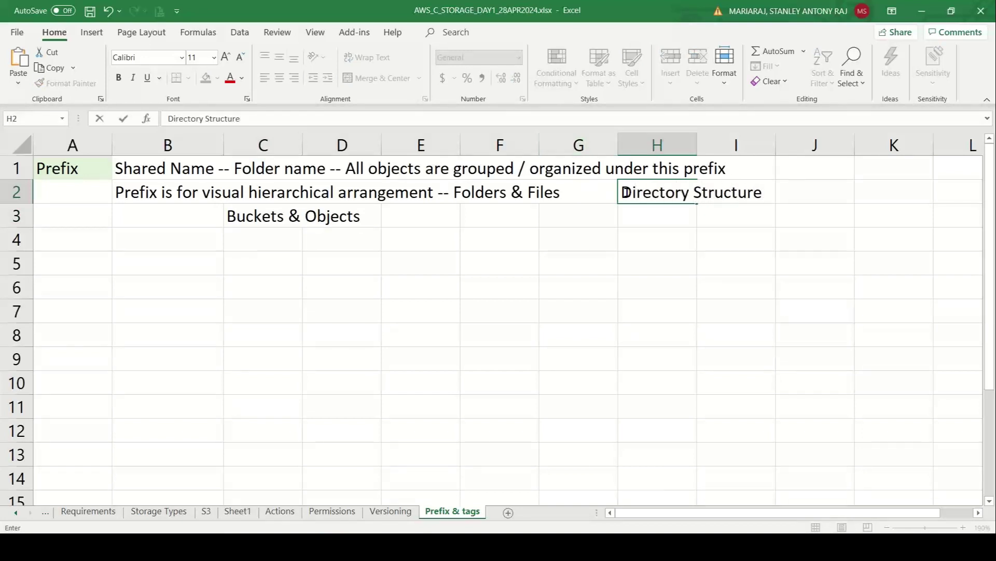
Step: Label cell A4 as Tags, correcting the misspelling in the entry
{"action": "left_click", "coordinate": [54, 238]}
{"action": "type", "text": "T"}
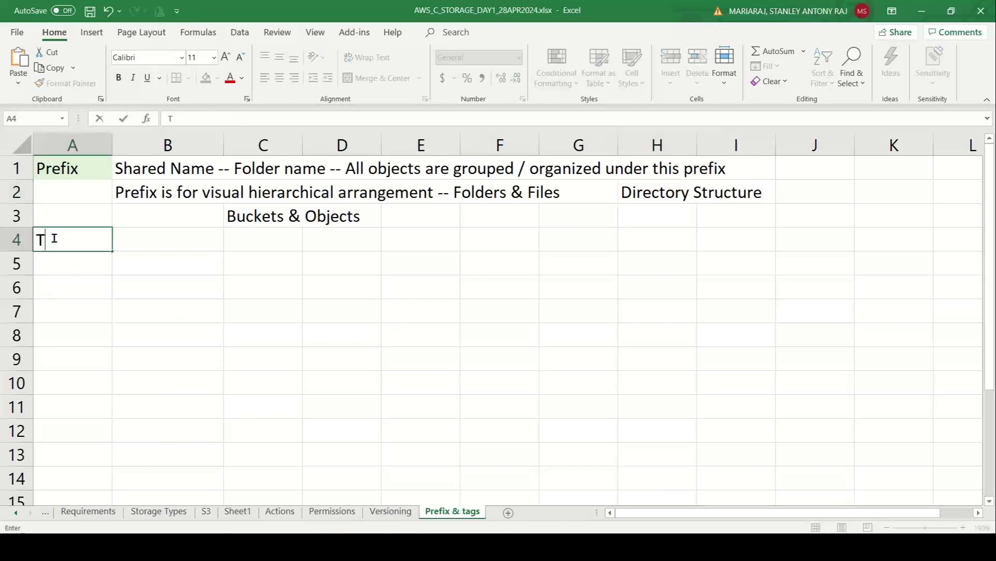
{"action": "type", "text": "aj="}
{"action": "type", "text": "gs"}
{"action": "left_click", "coordinate": [64, 277]}
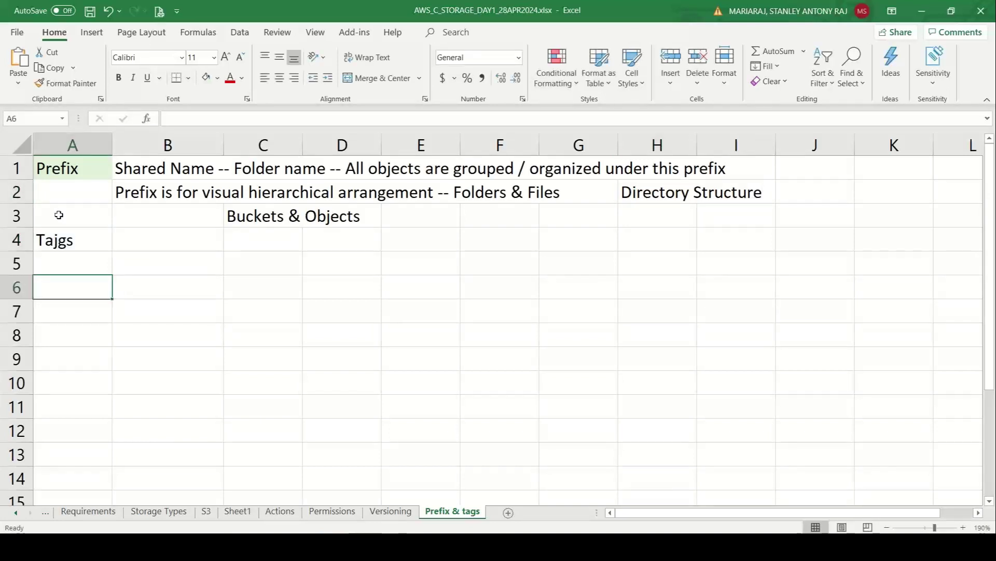
{"action": "double_click", "coordinate": [59, 241]}
{"action": "key", "text": "BackSpace"}
{"action": "type", "text": "g"}
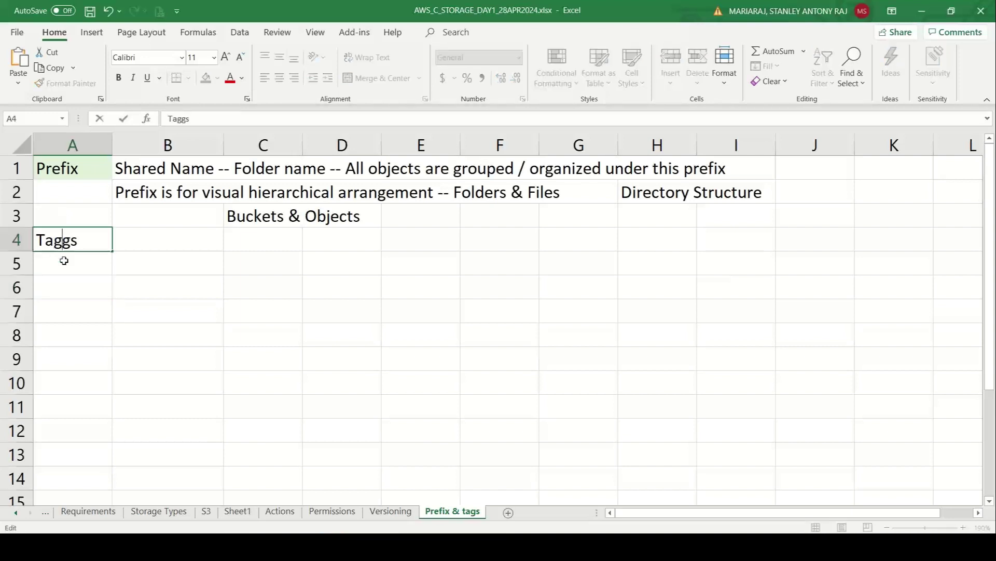
{"action": "key", "text": "BackSpace"}
{"action": "left_click", "coordinate": [160, 230]}
Step: Copy the light green formatting of the Prefix cell A1 onto the Tags cell A4
{"action": "left_click", "coordinate": [71, 164]}
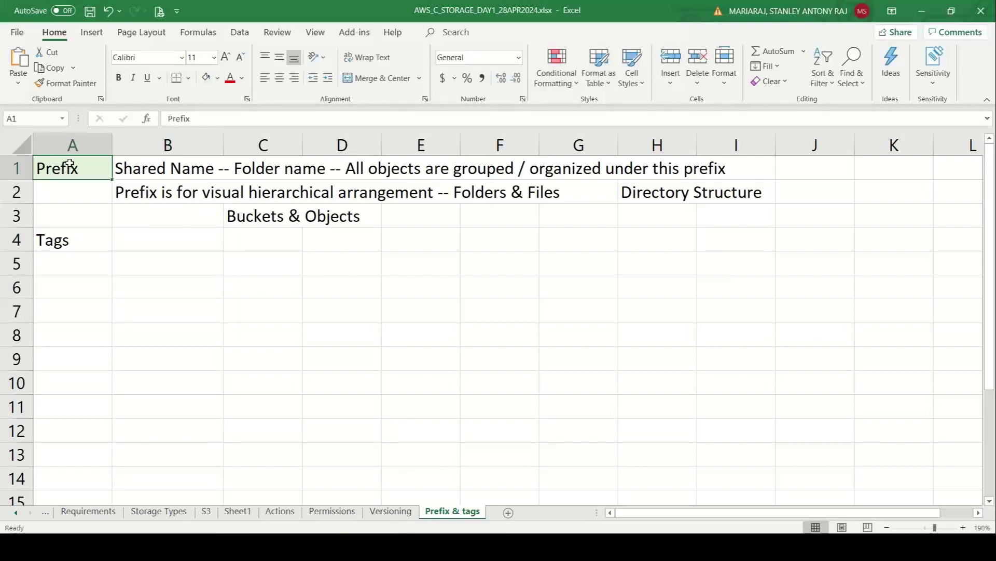
{"action": "left_click", "coordinate": [67, 83]}
{"action": "left_click", "coordinate": [93, 249]}
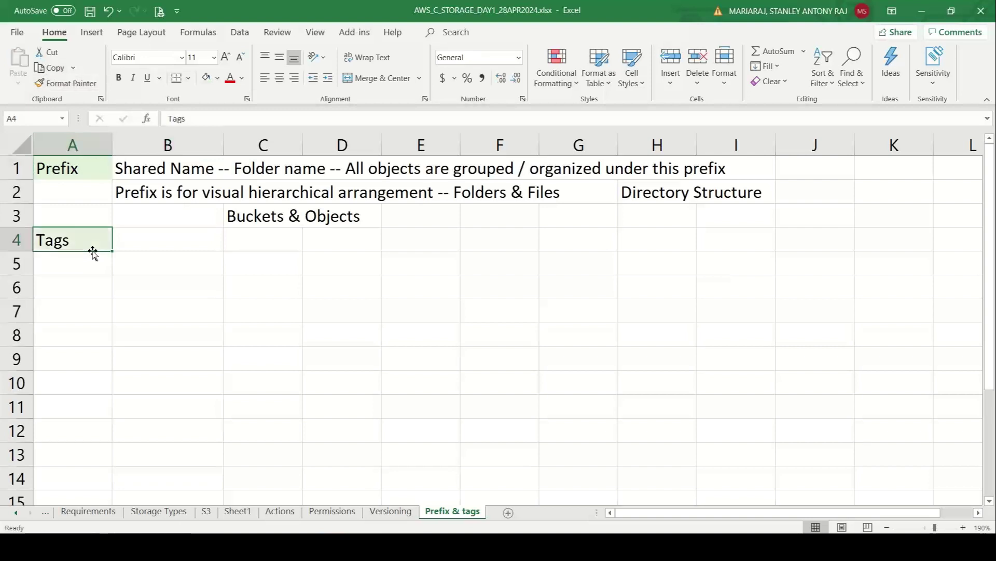
Step: Enter "10 Key-Value pairs" in cell B4, beside the Tags label
{"action": "left_click", "coordinate": [170, 250]}
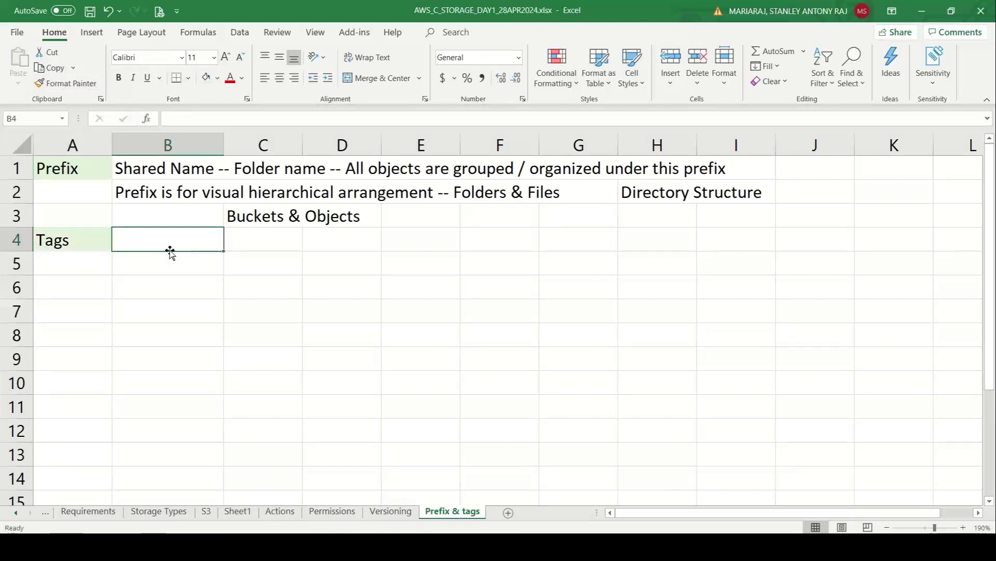
{"action": "type", "text": "10 Key-Vault"}
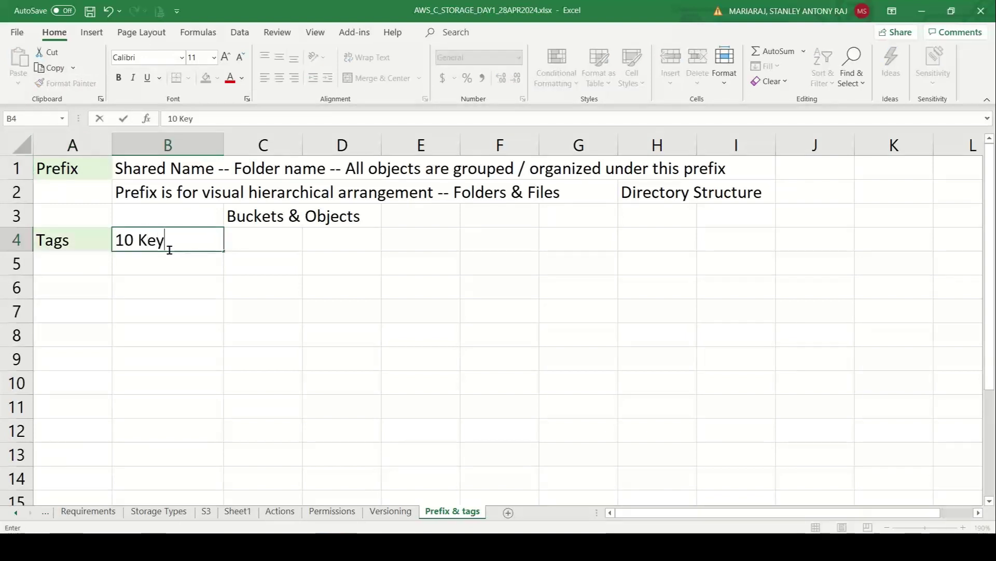
{"action": "key", "text": "BackSpace"}
{"action": "key", "text": "BackSpace"}
{"action": "key", "text": "BackSpace"}
{"action": "key", "text": "BackSpace"}
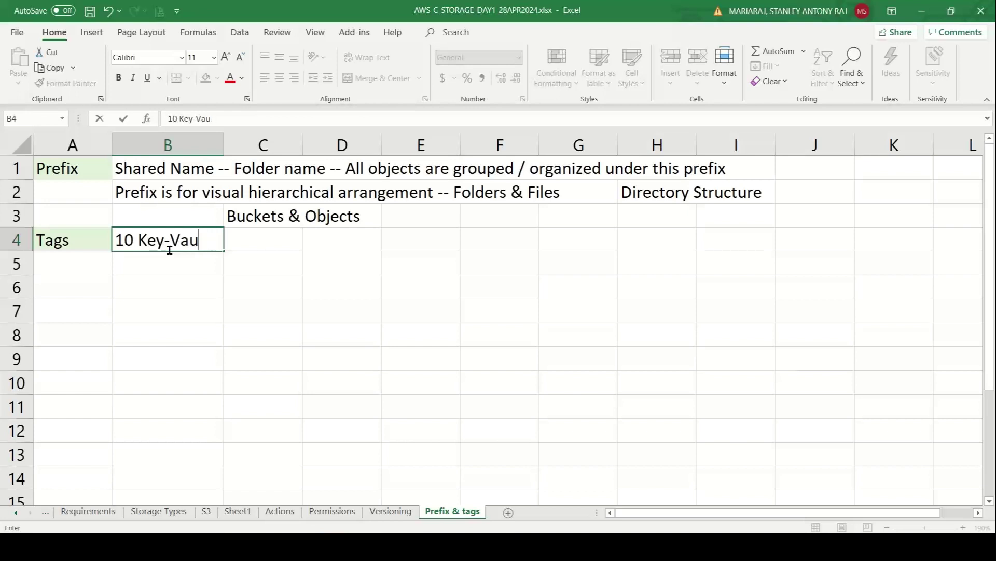
{"action": "type", "text": "lue pairs"}
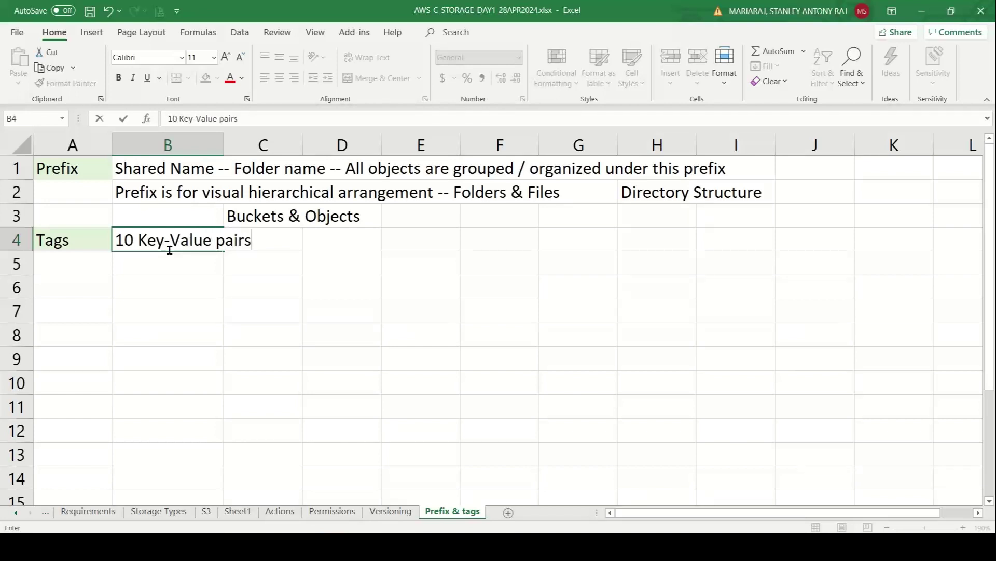
Step: Copy the sentence on what bucket tags are for from stangpbucket001's tag editor in the S3 console into cell C5 of the Excel sheet
{"action": "key", "text": "alt+Tab"}
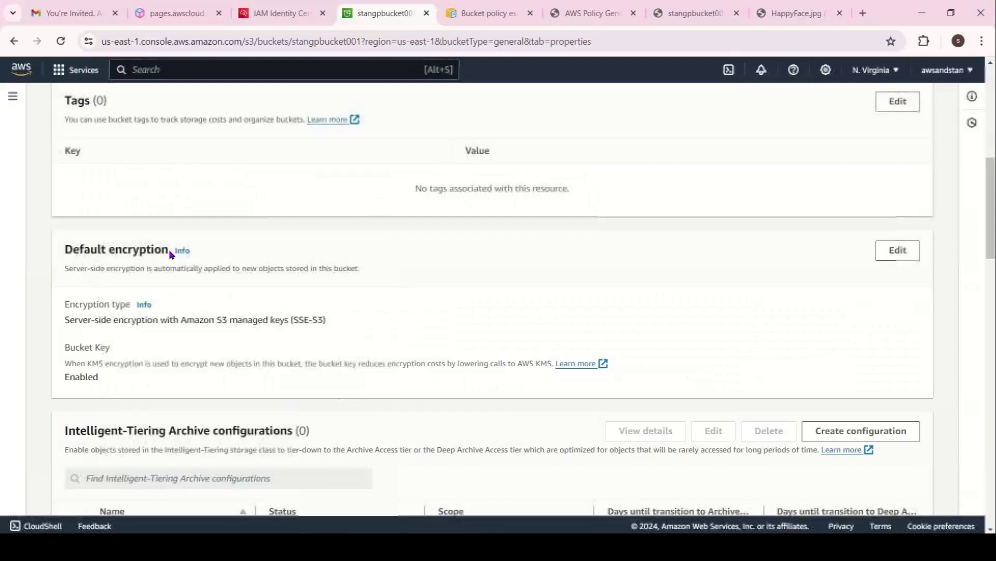
{"action": "left_click", "coordinate": [903, 104]}
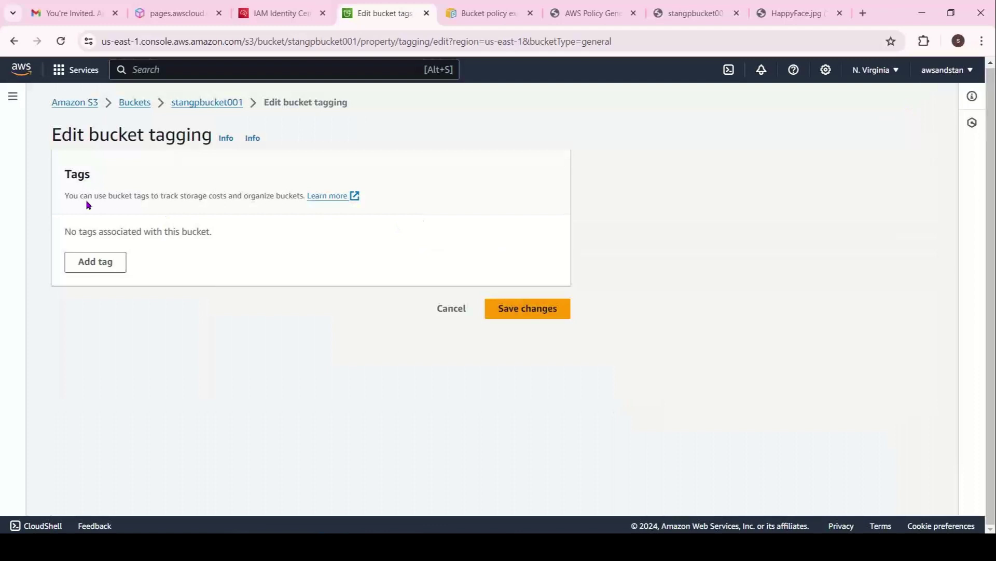
{"action": "left_click_drag", "start_coordinate": [71, 198], "coordinate": [305, 197]}
{"action": "key", "text": "ctrl+c"}
{"action": "left_click_drag", "start_coordinate": [67, 197], "coordinate": [300, 195]}
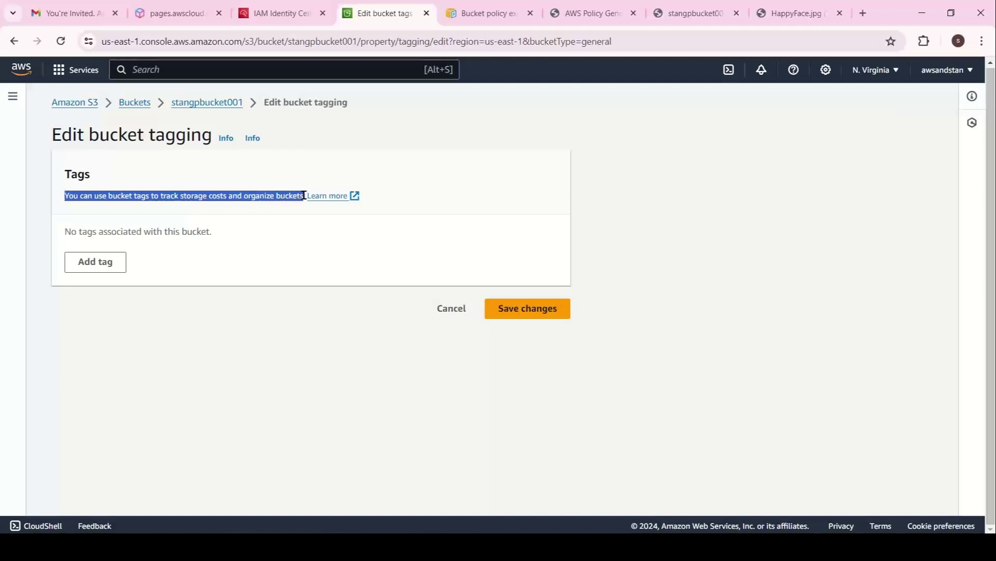
{"action": "key", "text": "alt+Tab"}
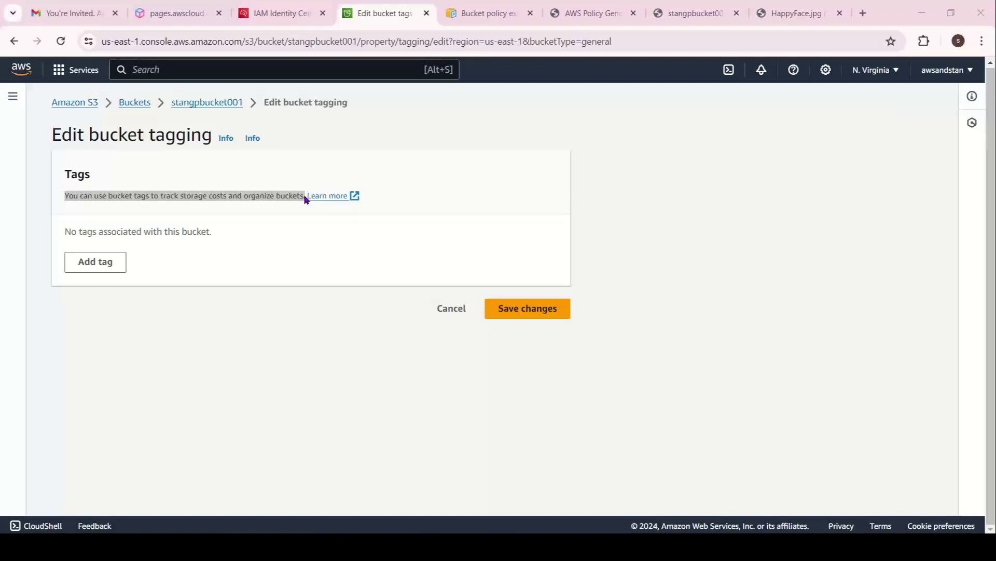
{"action": "double_click", "coordinate": [250, 266]}
{"action": "key", "text": "ctrl+v"}
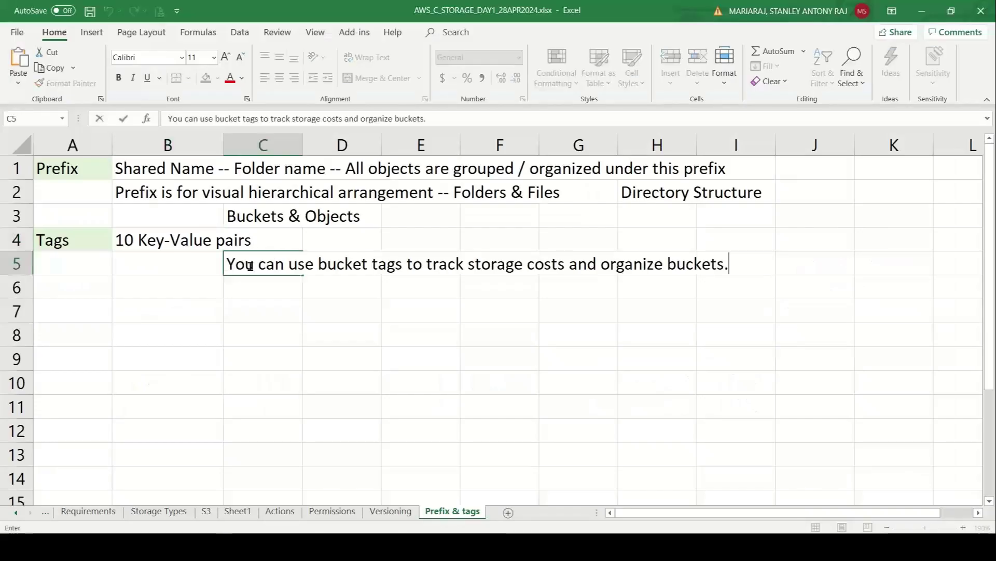
{"action": "left_click", "coordinate": [190, 289]}
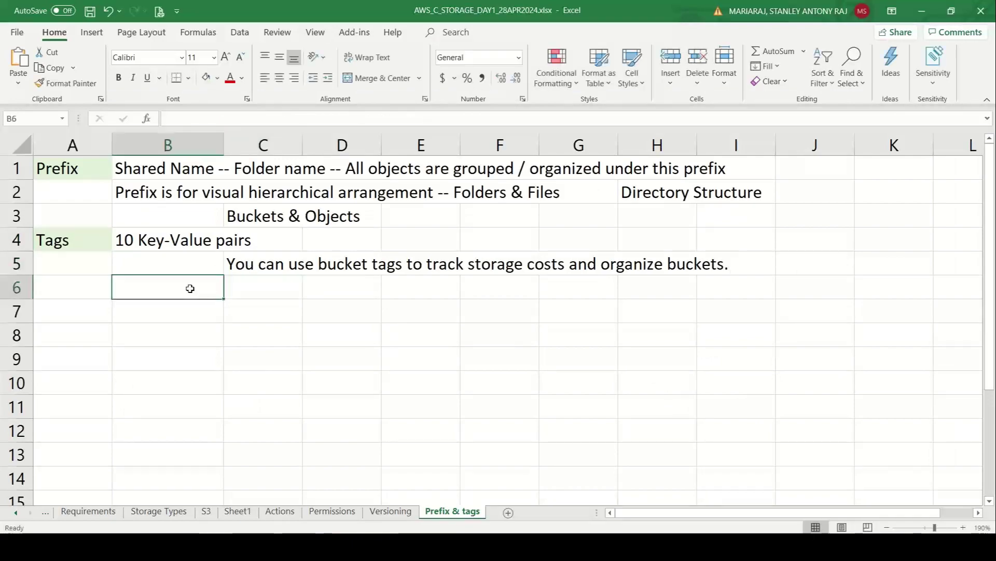
{"action": "key", "text": "alt+Tab"}
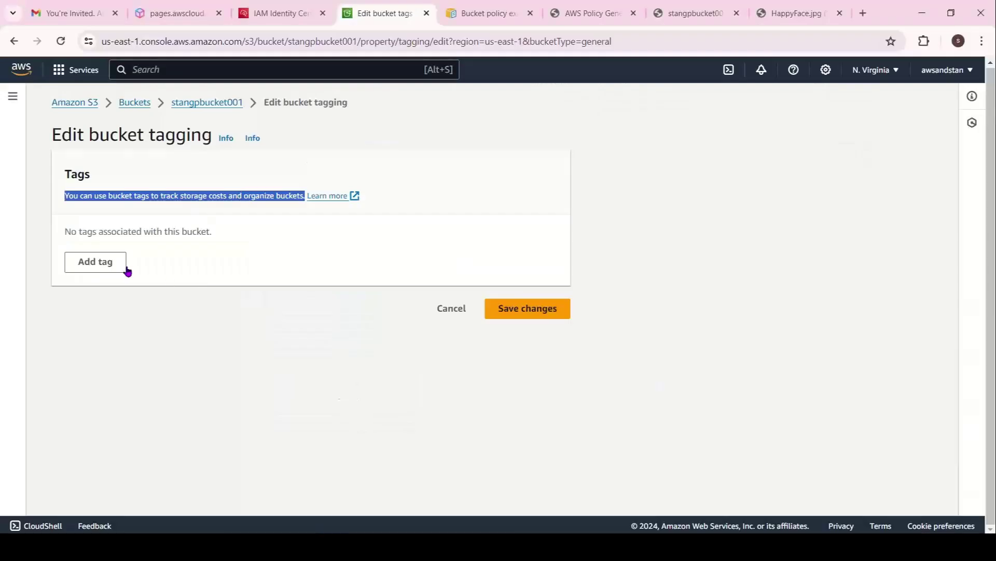
{"action": "key", "text": "alt+Tab"}
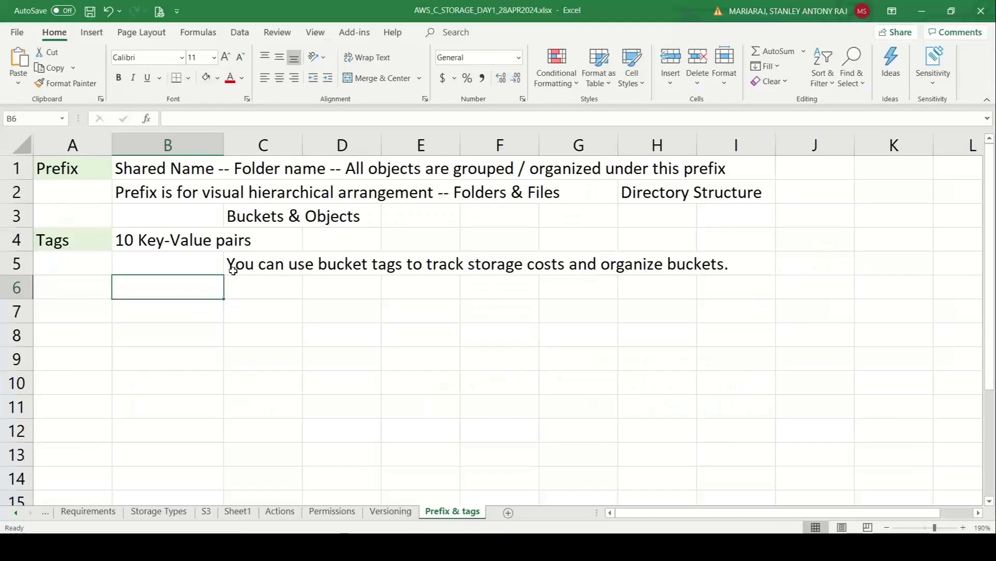
{"action": "left_click", "coordinate": [68, 168]}
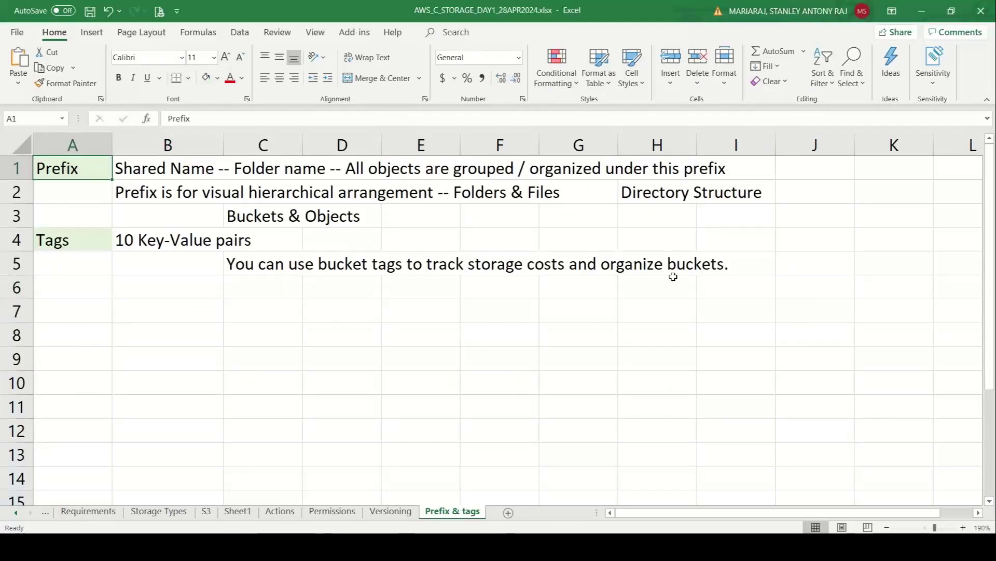
Step: Switch to the S3 console and add a stangpbucket001 tag with key CostCenter and value HR-CC00010
{"action": "key", "text": "alt+Tab"}
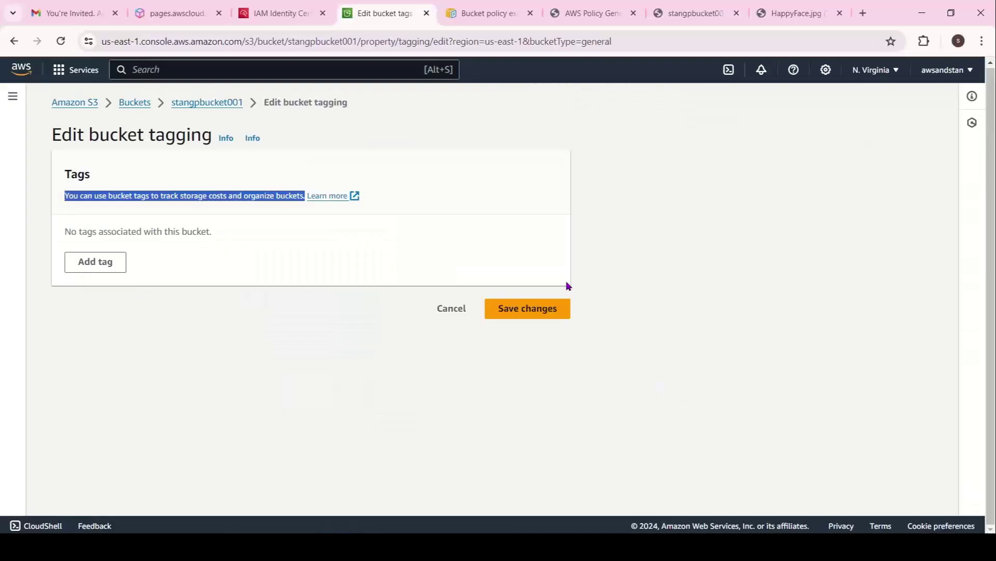
{"action": "left_click", "coordinate": [83, 262]}
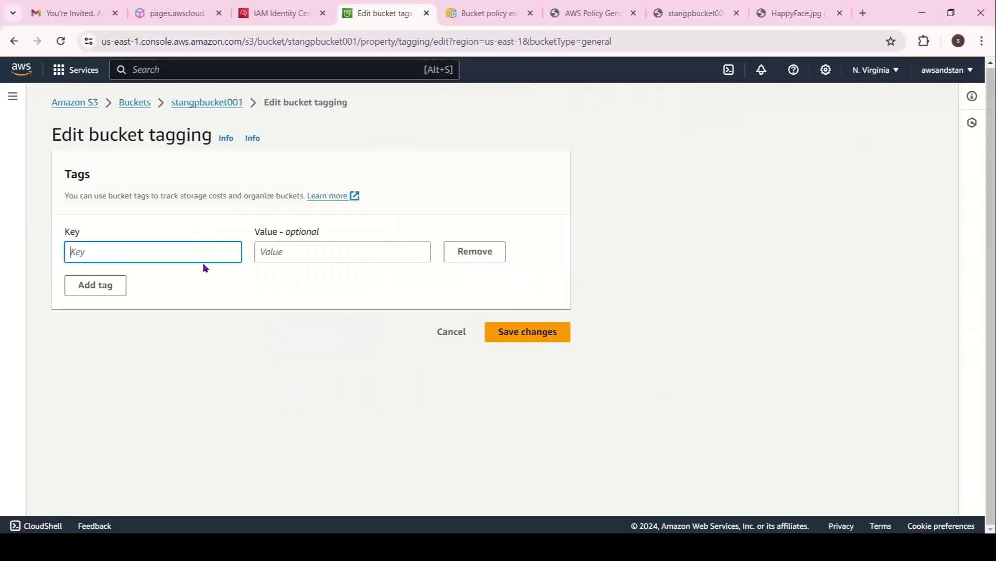
{"action": "type", "text": "CostCenet"}
{"action": "left_click", "coordinate": [259, 253]}
{"action": "type", "text": "HR-"}
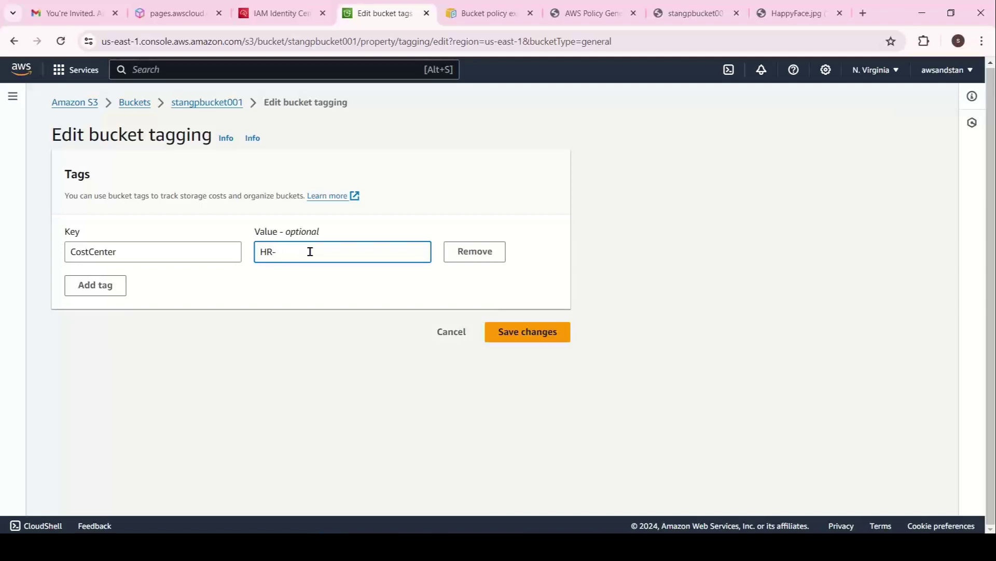
{"action": "type", "text": "00010"}
Step: Add a second bucket tag with key Department and value HR
{"action": "left_click", "coordinate": [123, 285]}
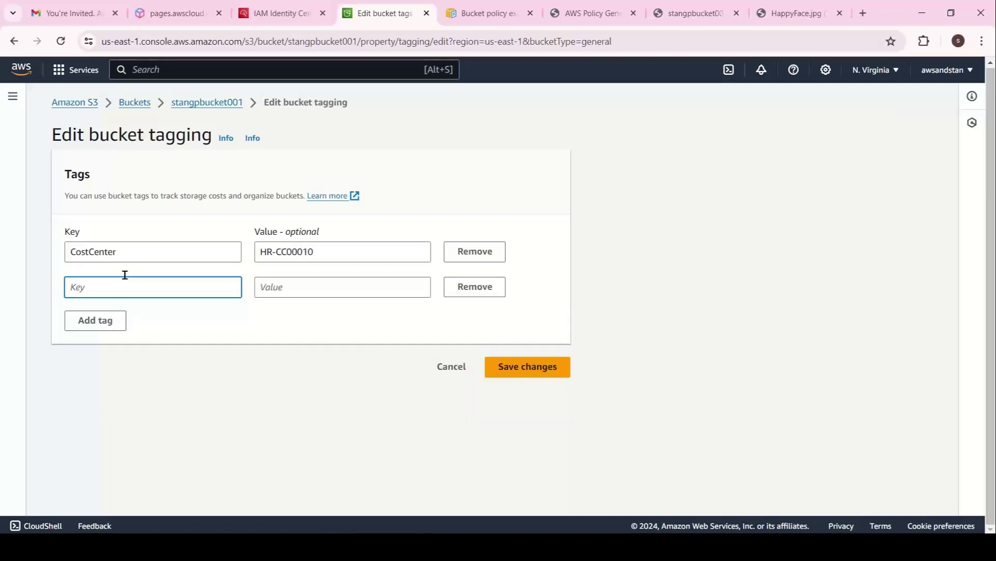
{"action": "type", "text": "Department"}
{"action": "key", "text": "Tab"}
{"action": "type", "text": "HR"}
Step: Add a third bucket tag with key Application and value HRMSApp1
{"action": "left_click", "coordinate": [114, 316]}
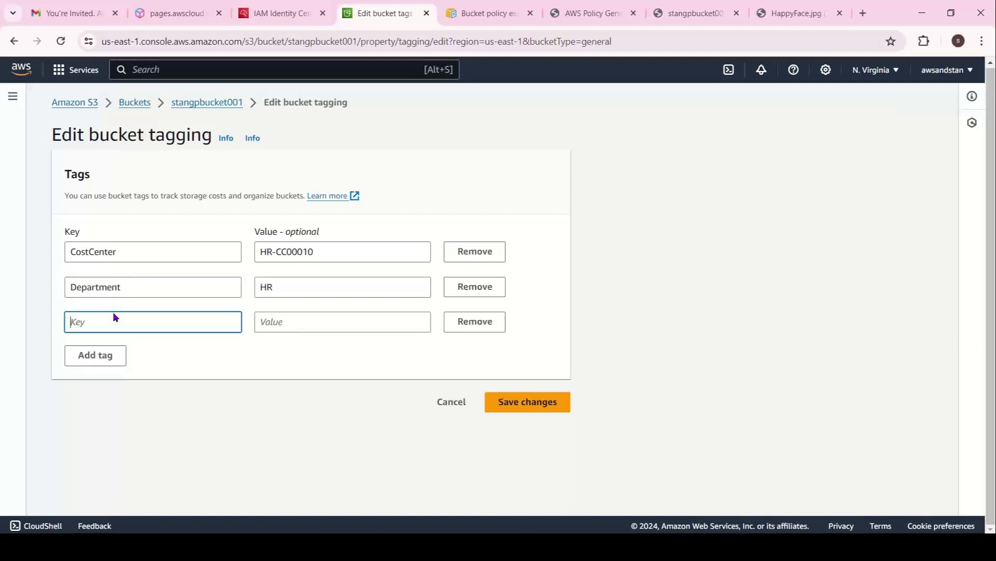
{"action": "left_click", "coordinate": [109, 322]}
{"action": "type", "text": "Application"}
{"action": "key", "text": "Tab"}
{"action": "type", "text": "HR"}
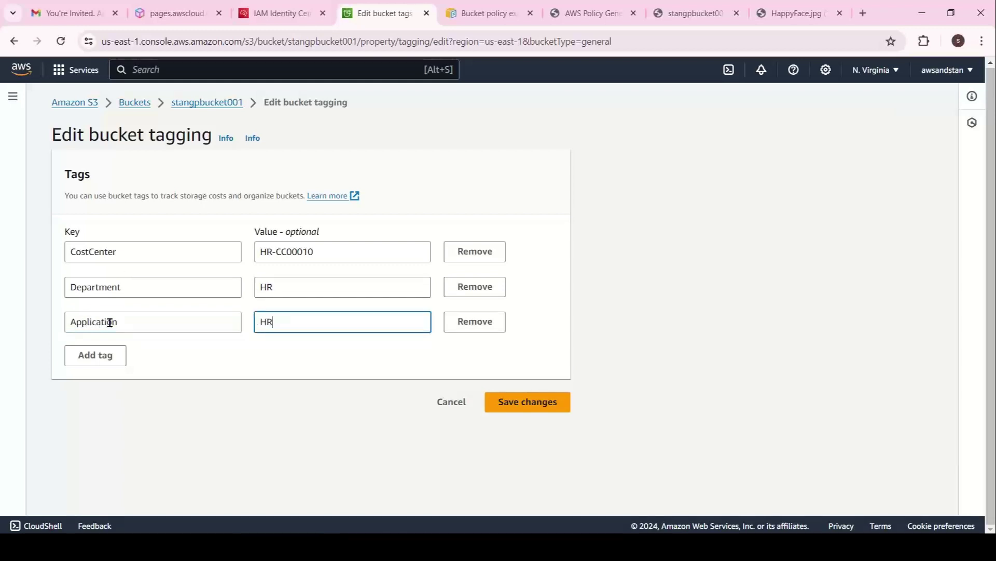
{"action": "type", "text": "MSApp1"}
Step: Remove the extra blank tag row and save the CostCenter, Department and Application tags on the bucket
{"action": "left_click", "coordinate": [91, 356]}
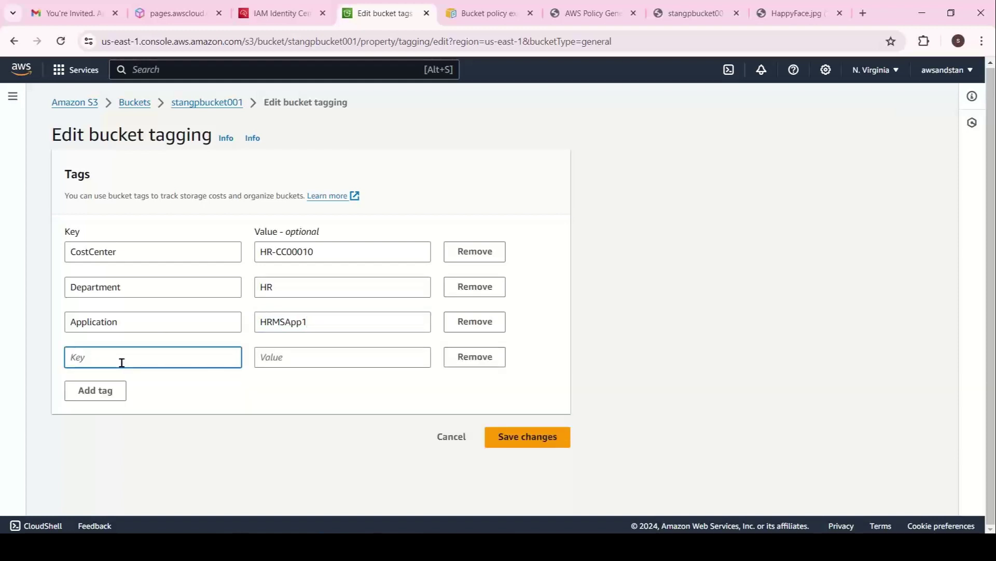
{"action": "left_click", "coordinate": [509, 437]}
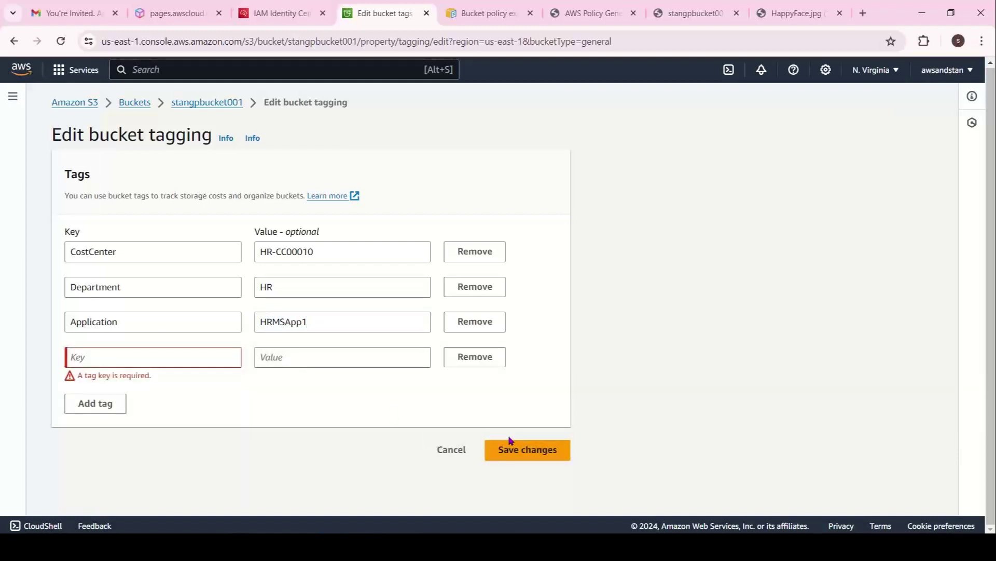
{"action": "left_click_drag", "start_coordinate": [275, 335], "coordinate": [482, 343]}
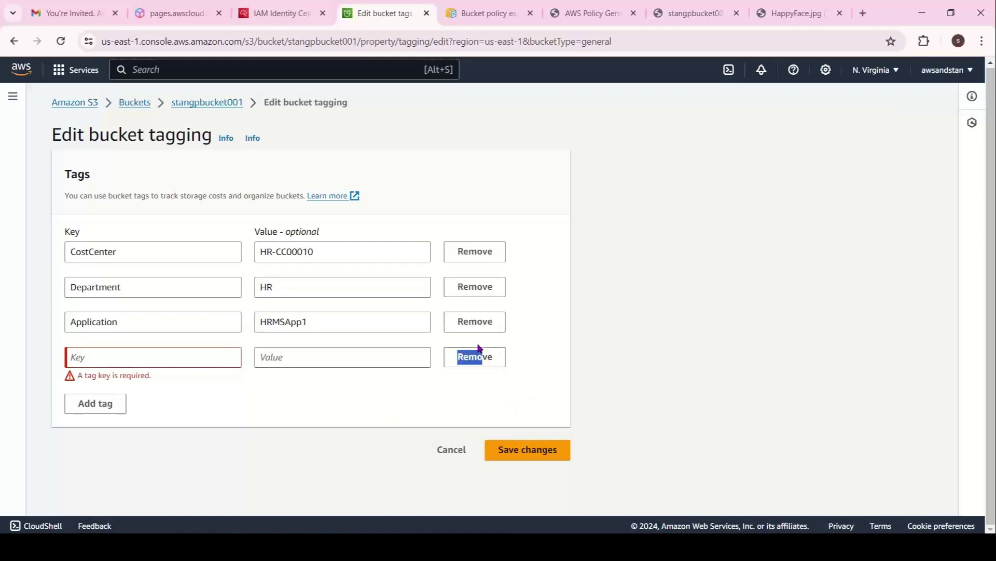
{"action": "left_click", "coordinate": [478, 351]}
{"action": "left_click", "coordinate": [528, 401]}
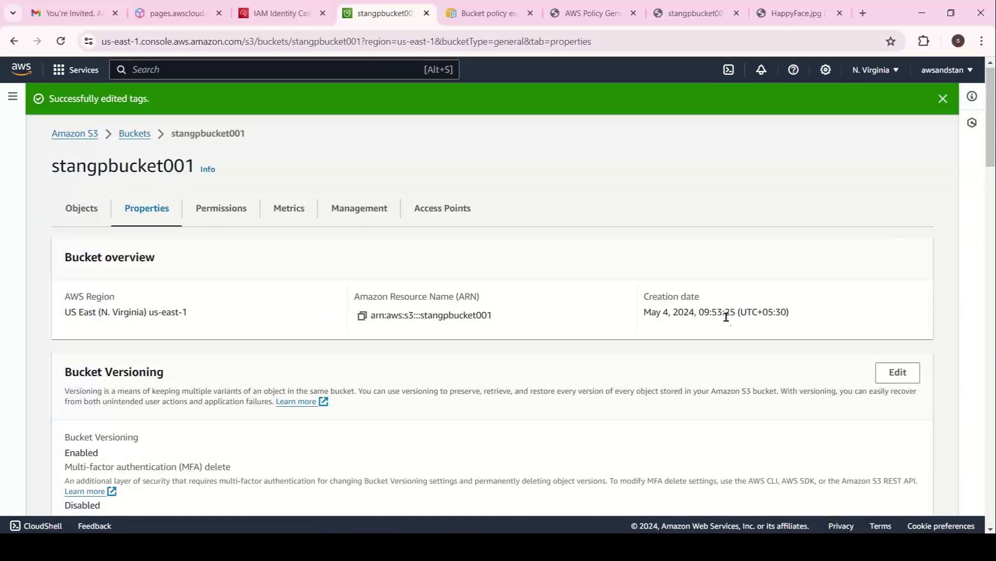
Step: Add a TechnicalOwner tag to the bucket with the owner's name as value, save it, and review the bucket's tag list
{"action": "left_click_drag", "start_coordinate": [994, 131], "coordinate": [994, 211]}
{"action": "left_click", "coordinate": [902, 174]}
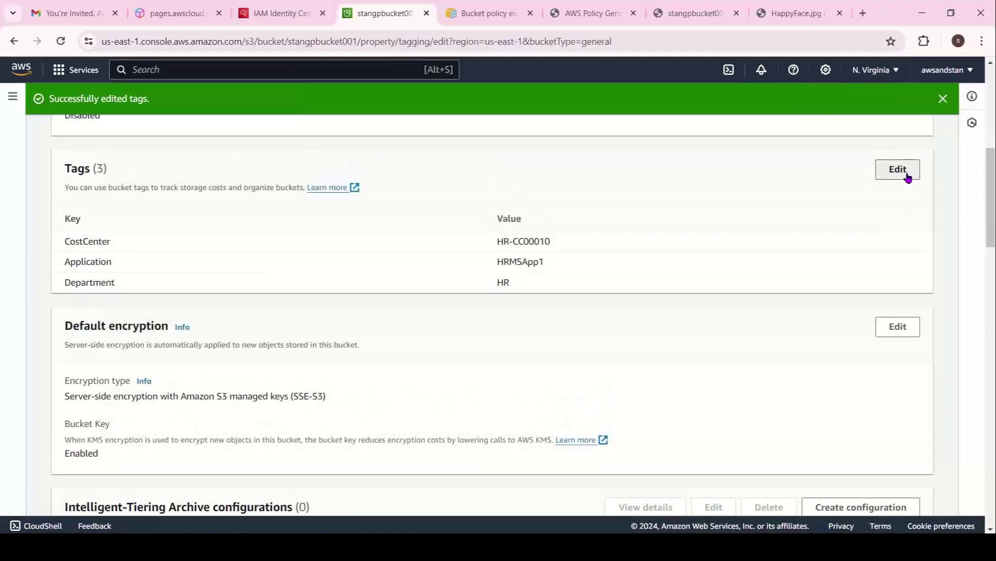
{"action": "left_click", "coordinate": [94, 358]}
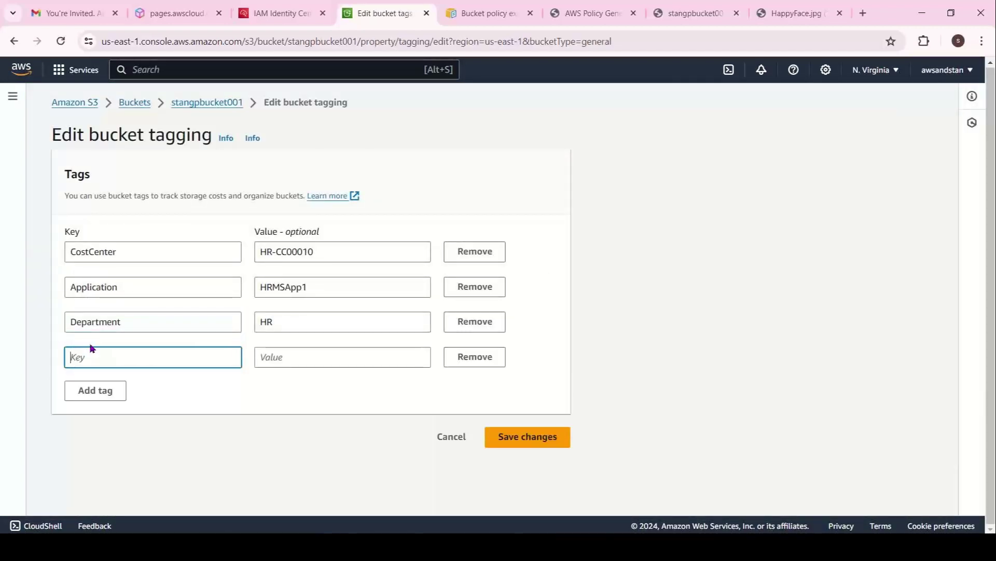
{"action": "type", "text": "TechnicalOWn"}
{"action": "type", "text": "ner"}
{"action": "key", "text": "Tab"}
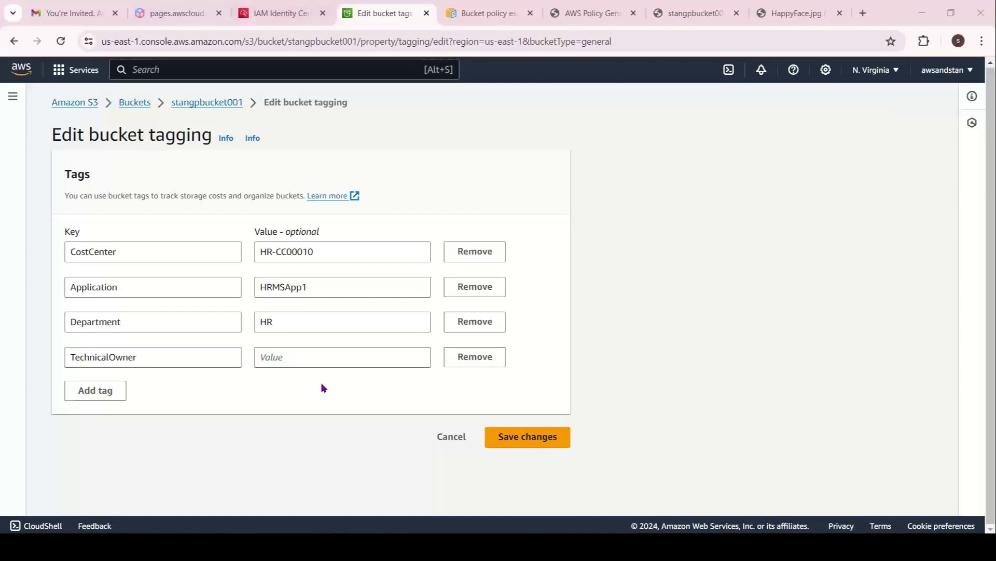
{"action": "left_click", "coordinate": [308, 361]}
{"action": "type", "text": "Boo"}
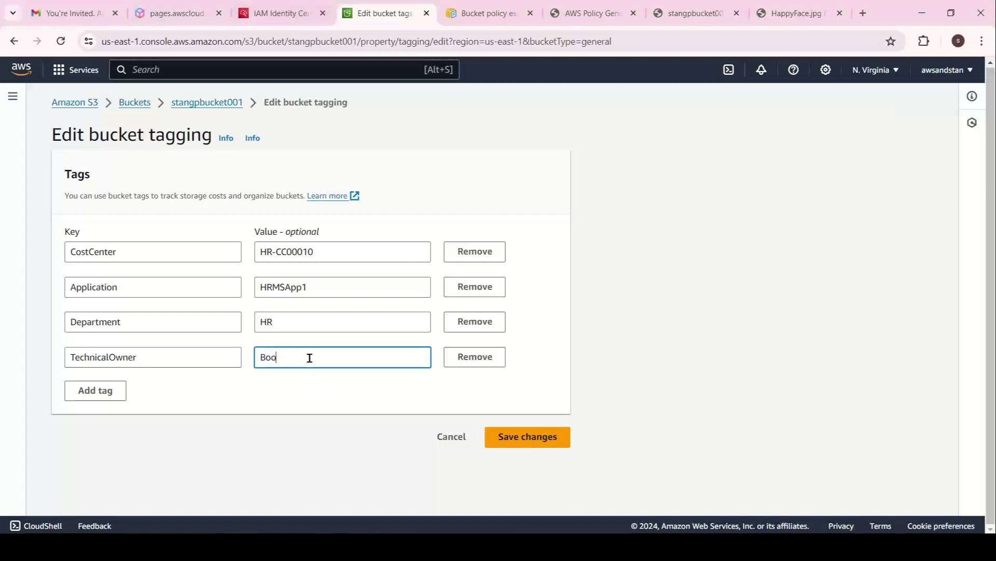
{"action": "type", "text": "pathi"}
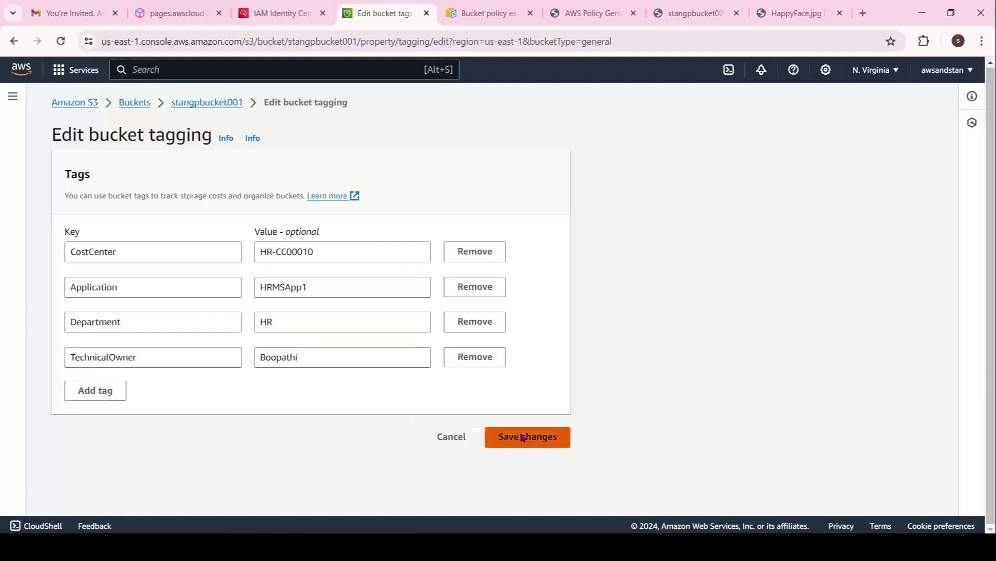
{"action": "left_click", "coordinate": [522, 437]}
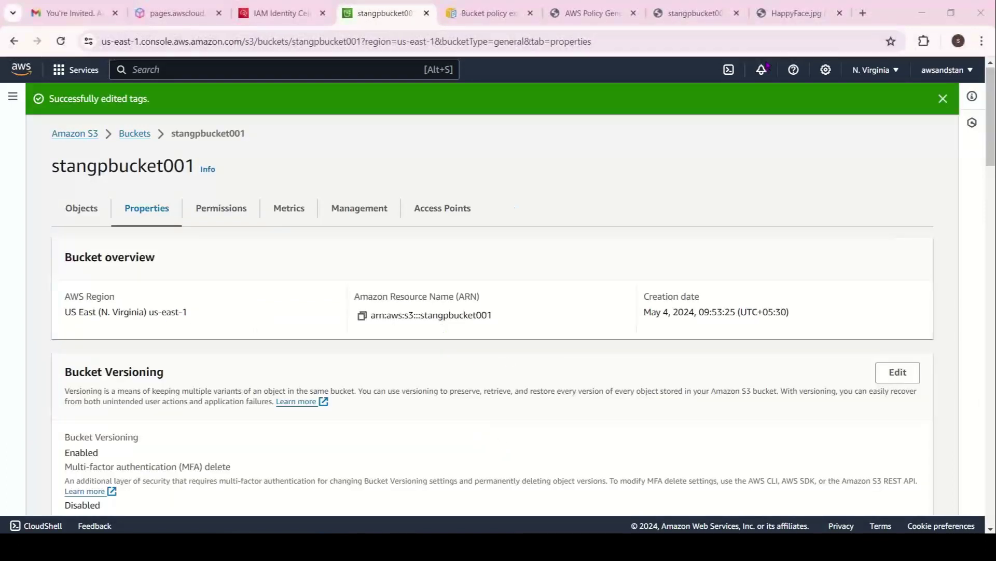
{"action": "scroll", "coordinate": [499, 311], "scroll_direction": "down", "scroll_amount": 5}
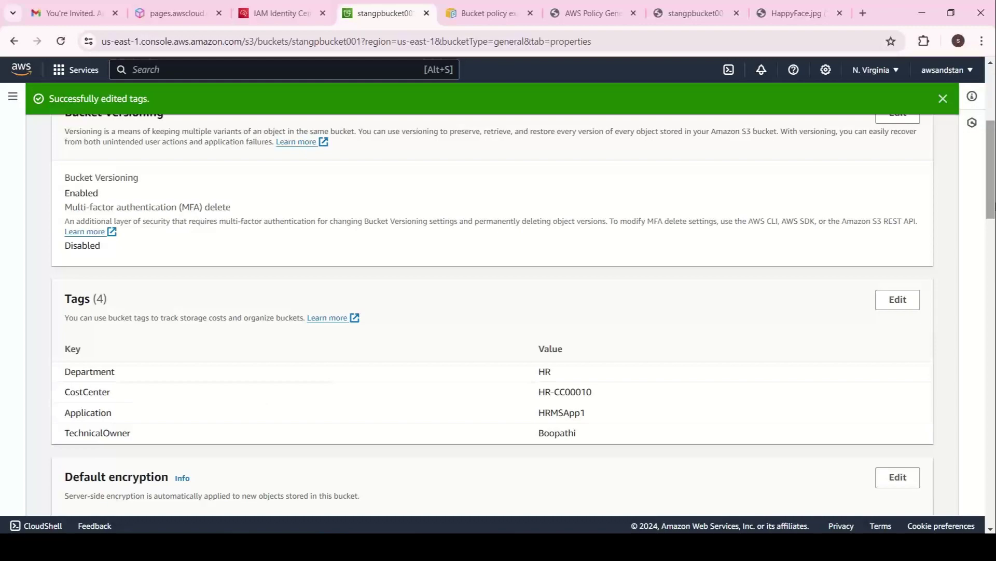
Step: Switch to the Excel workbook and enter "Tracking" in cell B6 and "Billing" in cell B7
{"action": "key", "text": "alt+Tab"}
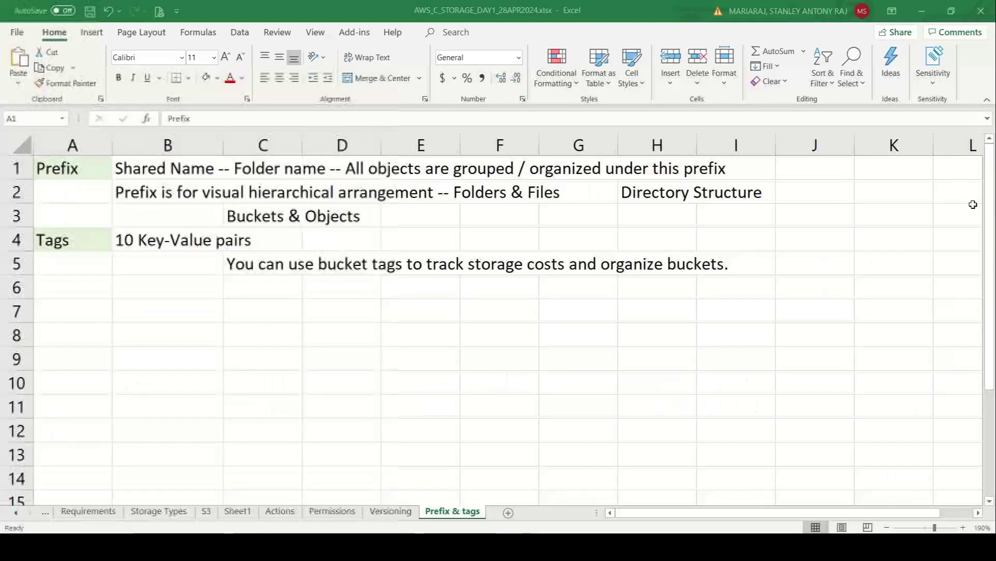
{"action": "left_click", "coordinate": [170, 289]}
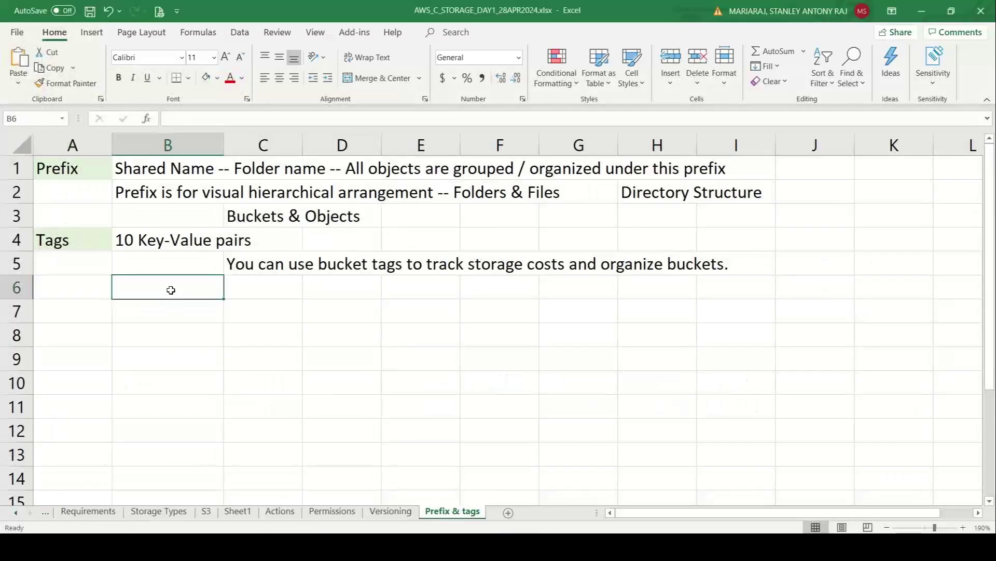
{"action": "type", "text": "Tracking"}
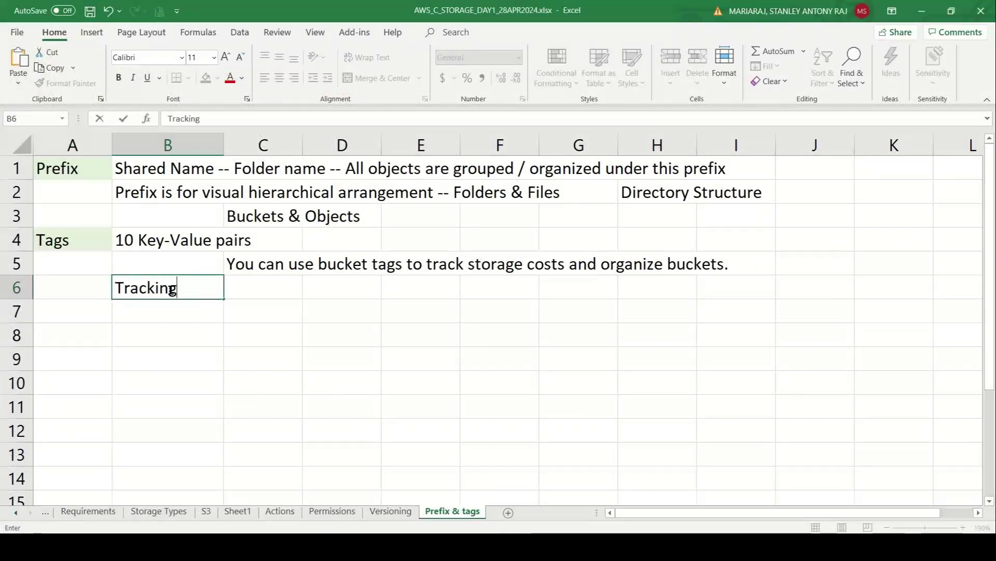
{"action": "key", "text": "Return"}
{"action": "type", "text": "Billing"}
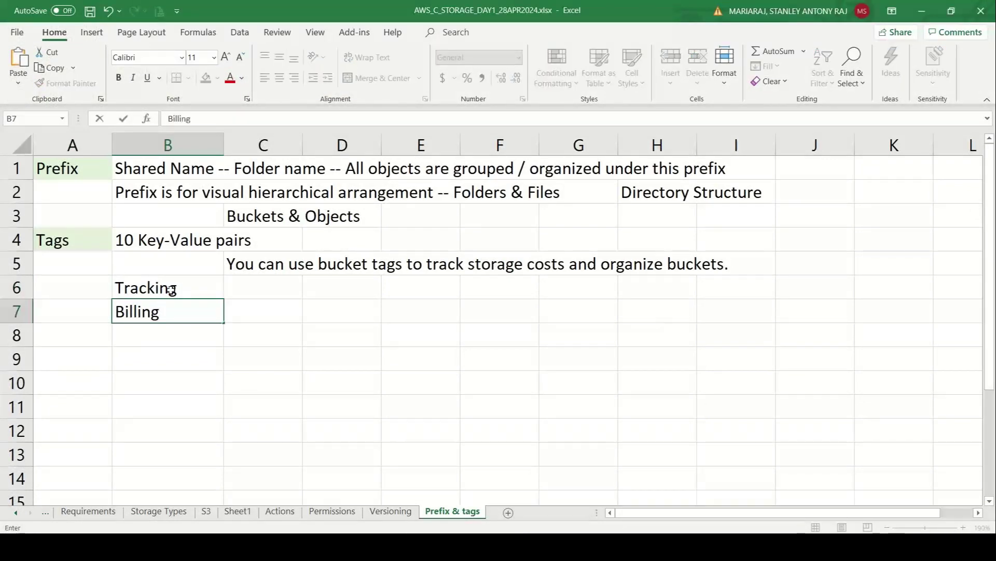
{"action": "key", "text": "Return"}
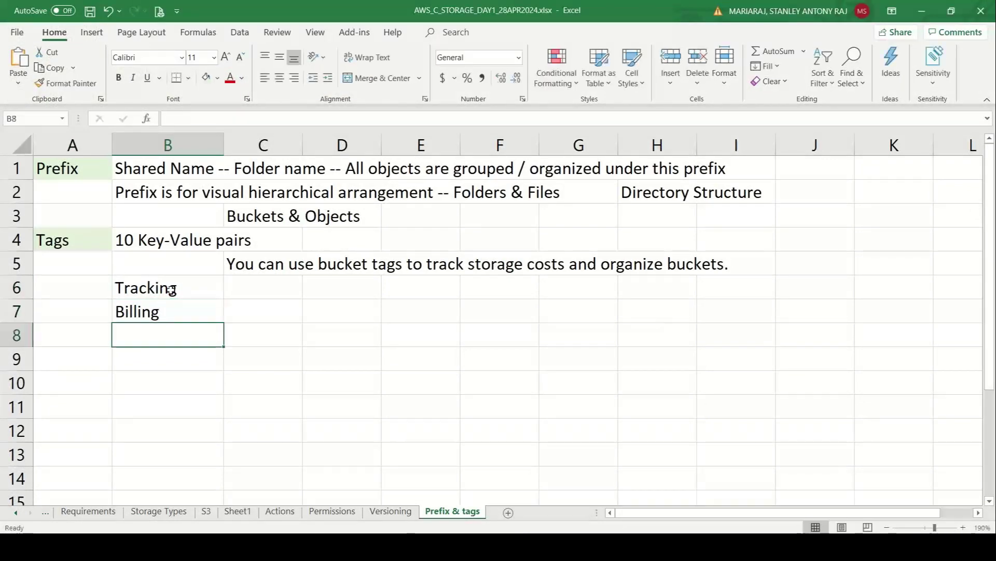
Step: Enter "Lifecycle Management" in cell B8 and "Easy to Query, Filter,...." in cell B9
{"action": "type", "text": "Lifecy"}
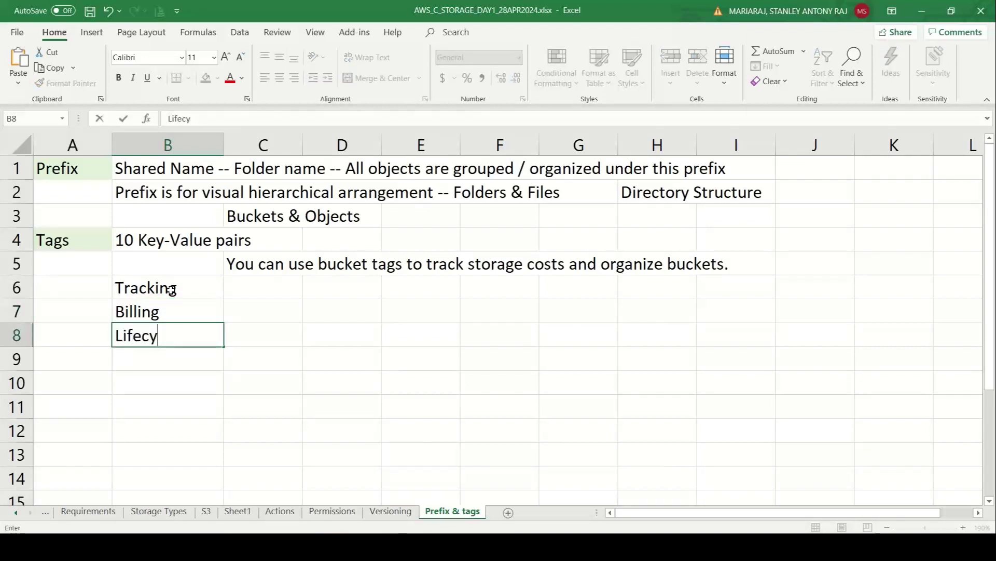
{"action": "type", "text": "cle Management"}
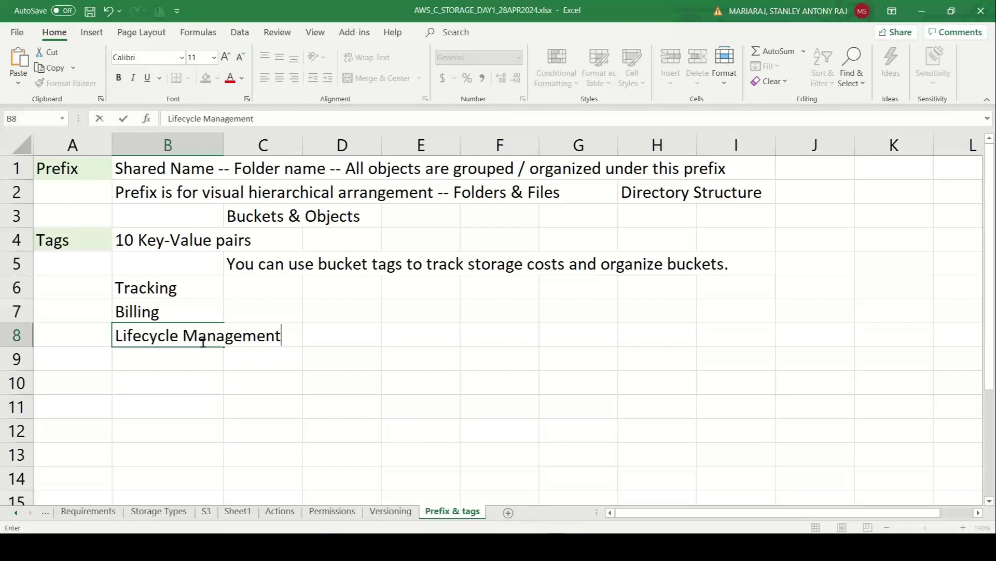
{"action": "left_click", "coordinate": [163, 360]}
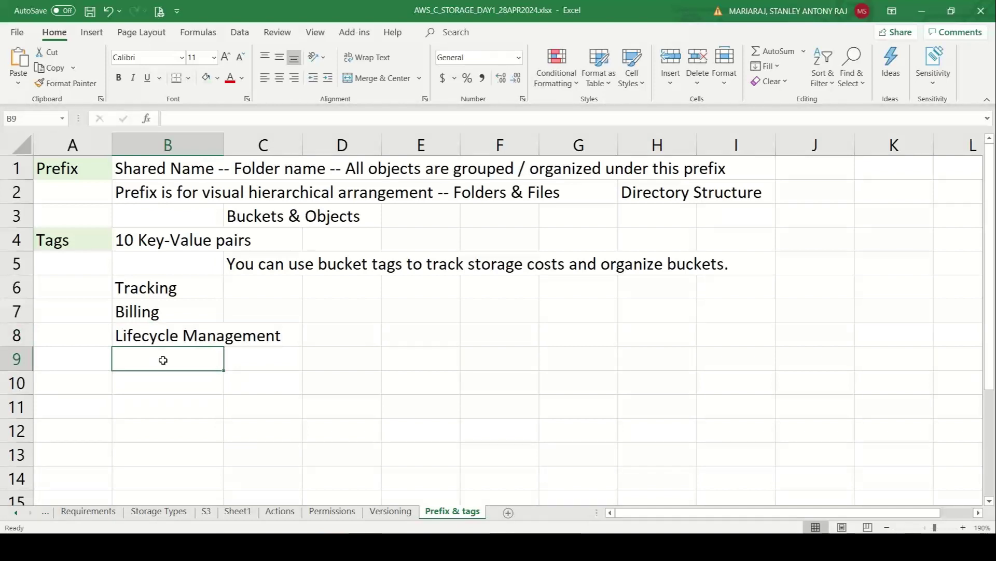
{"action": "type", "text": "E"}
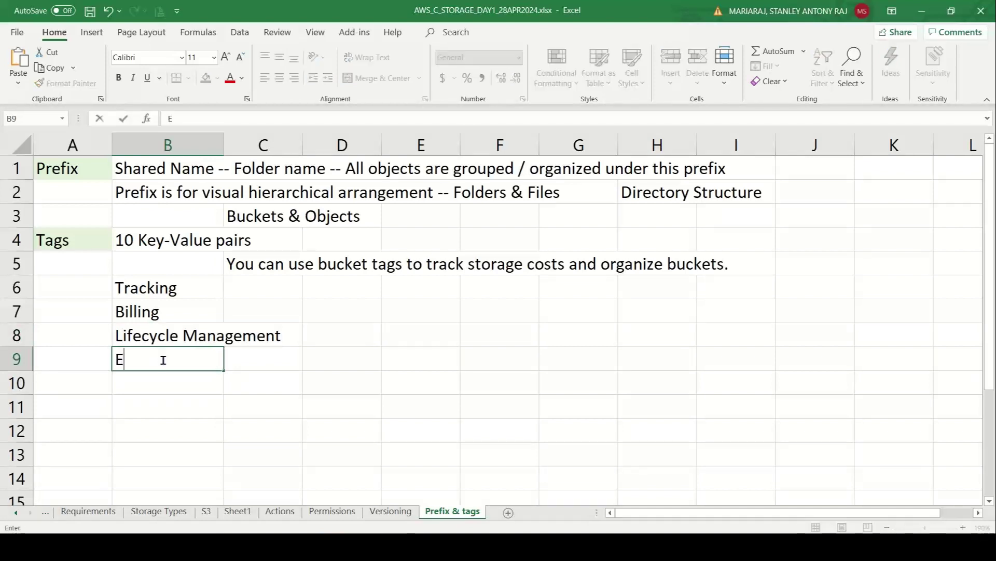
{"action": "type", "text": "asy to Query, Filter, "}
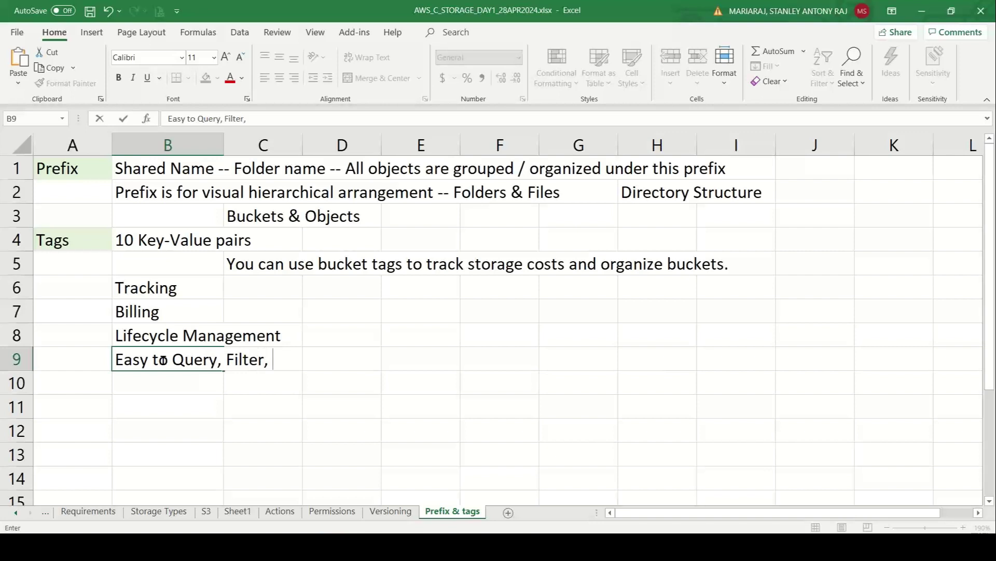
{"action": "type", "text": "...."}
Step: Enter "Tagging.." in cell D4 of the Prefix & tags sheet
{"action": "left_click", "coordinate": [206, 511]}
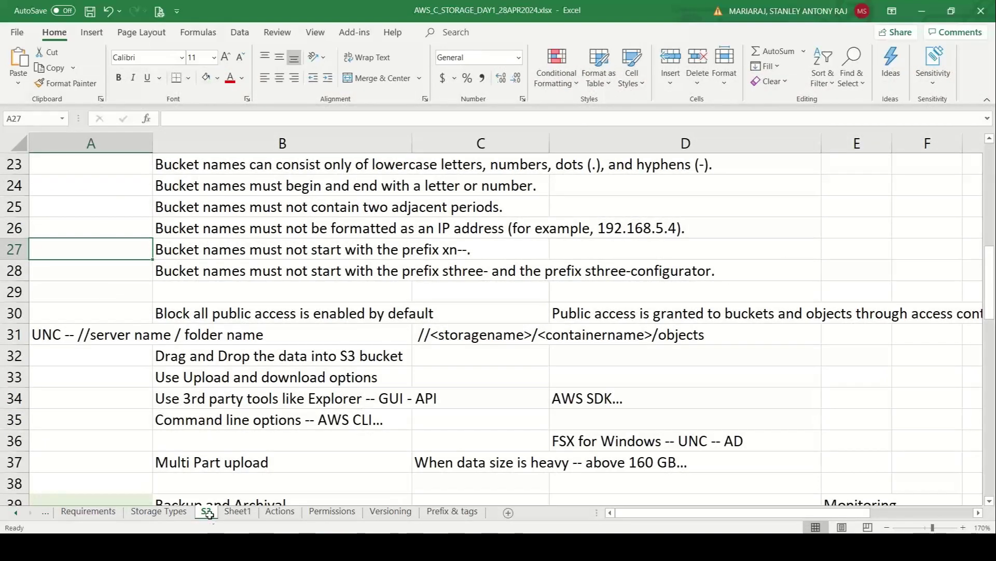
{"action": "left_click", "coordinate": [456, 512]}
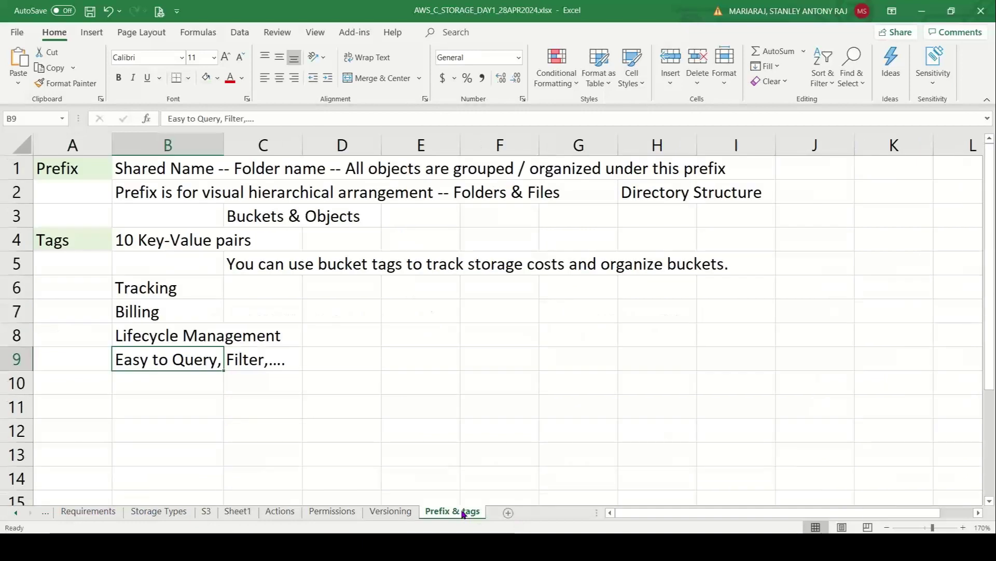
{"action": "left_click", "coordinate": [76, 245]}
{"action": "left_click", "coordinate": [349, 239]}
{"action": "type", "text": "Tag"}
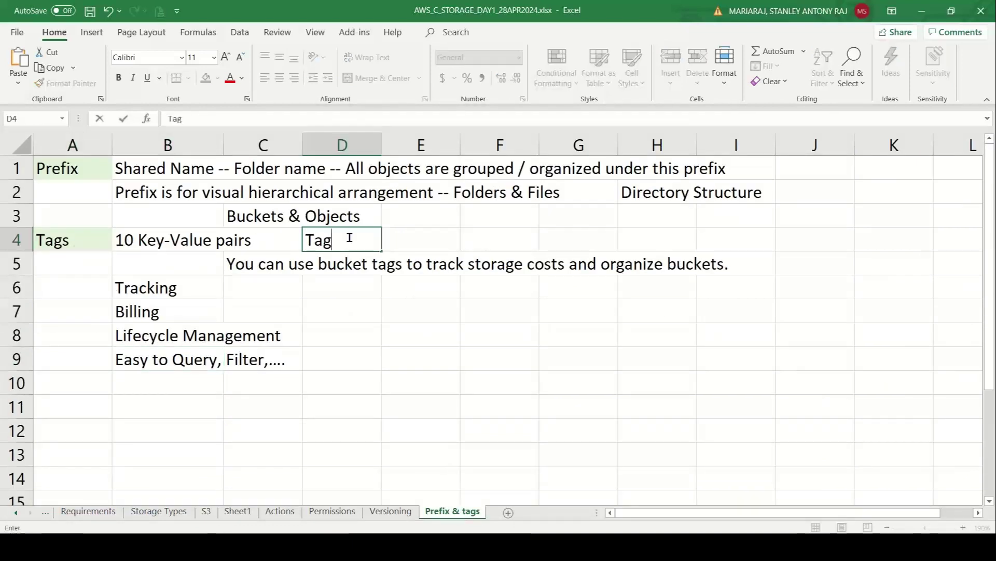
{"action": "type", "text": "ging"}
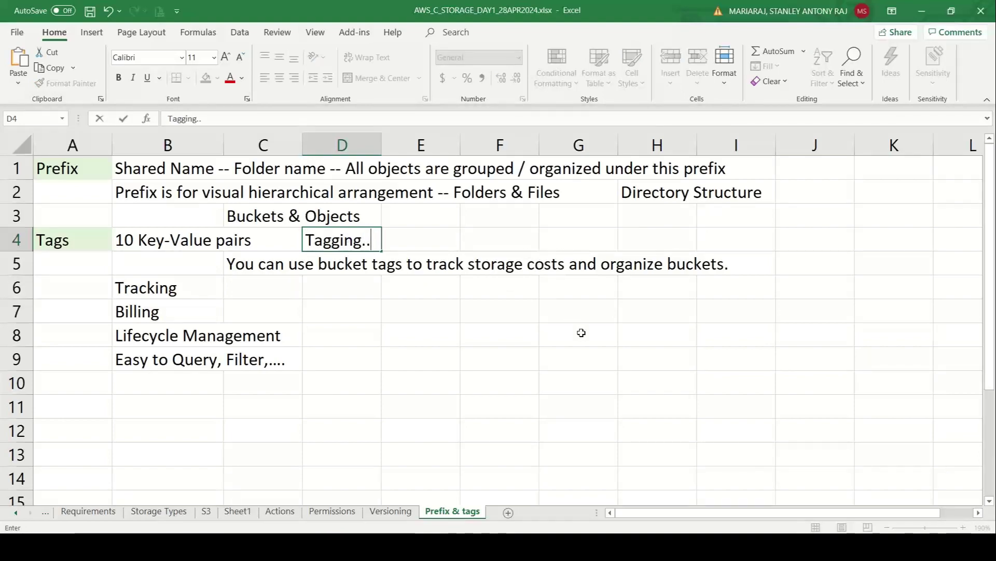
Step: Switch to the browser, open the CloudTrail configuration from the bucket's data events section, and return to the bucket's properties
{"action": "key", "text": "alt+Tab"}
{"action": "left_click_drag", "start_coordinate": [92, 238], "coordinate": [218, 250]}
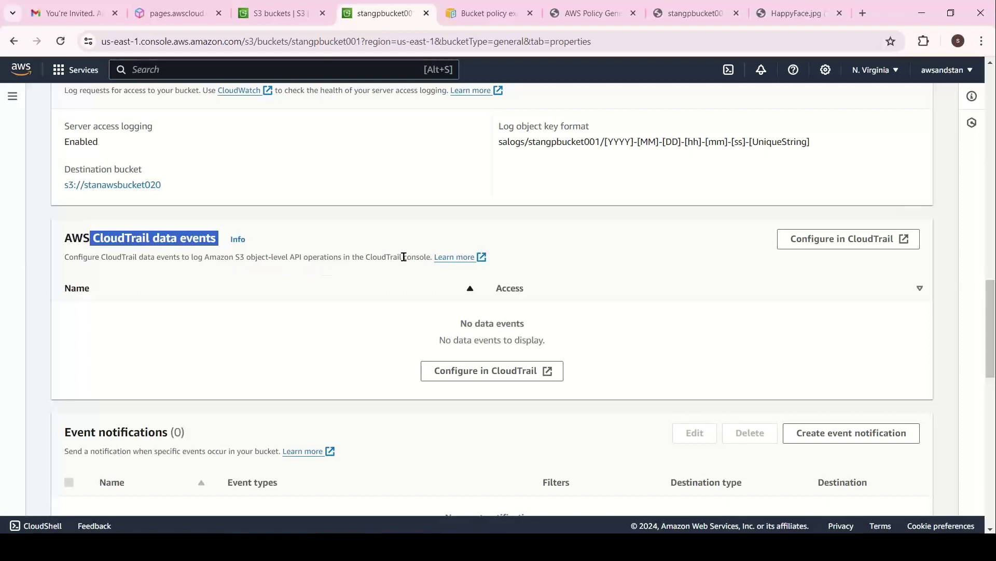
{"action": "left_click", "coordinate": [864, 248]}
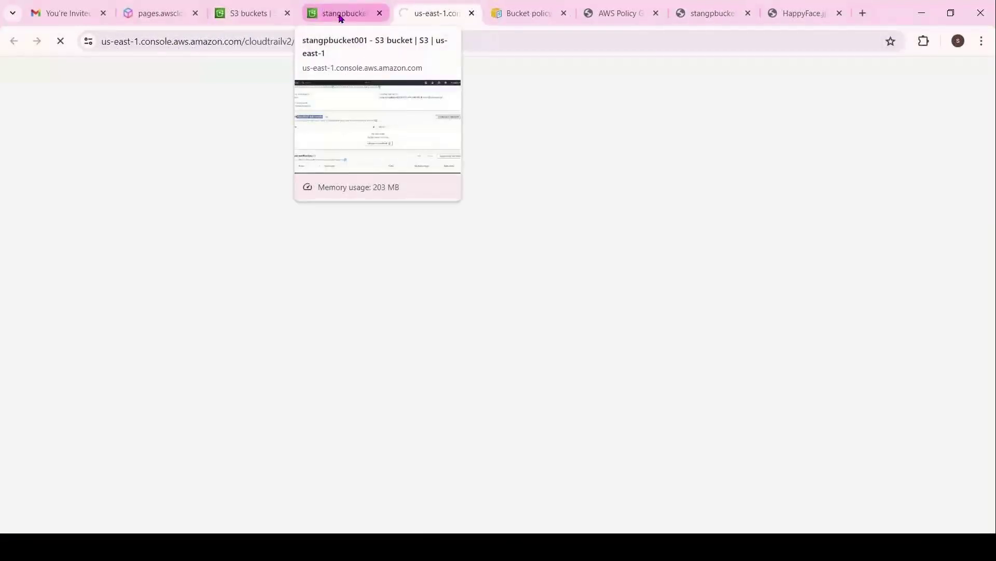
{"action": "left_click", "coordinate": [340, 16]}
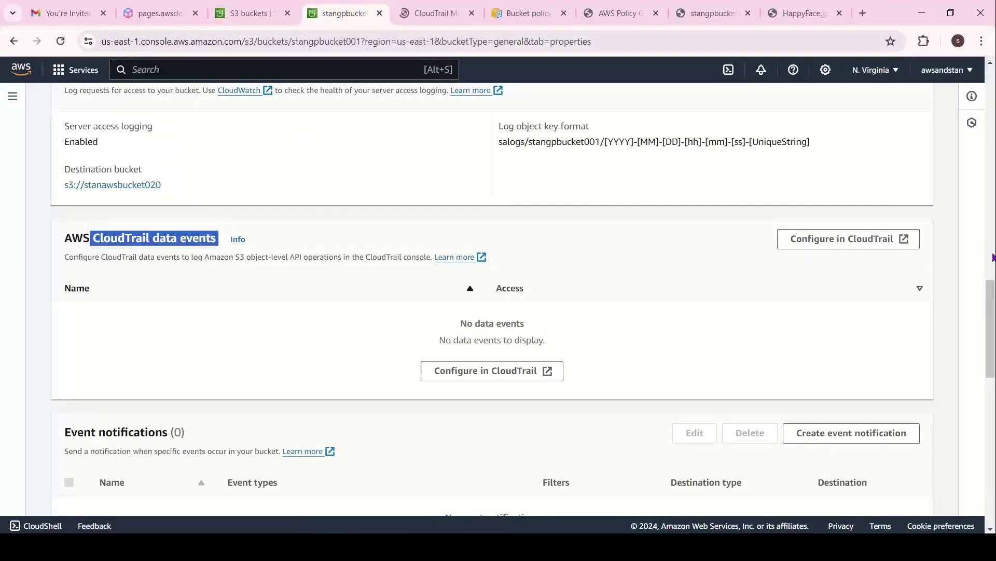
Step: Start a new event notification for stangpbucket001 and select all object create events as its event type
{"action": "scroll", "coordinate": [991, 312], "scroll_direction": "down", "scroll_amount": 3}
{"action": "scroll", "coordinate": [991, 364], "scroll_direction": "down", "scroll_amount": 2}
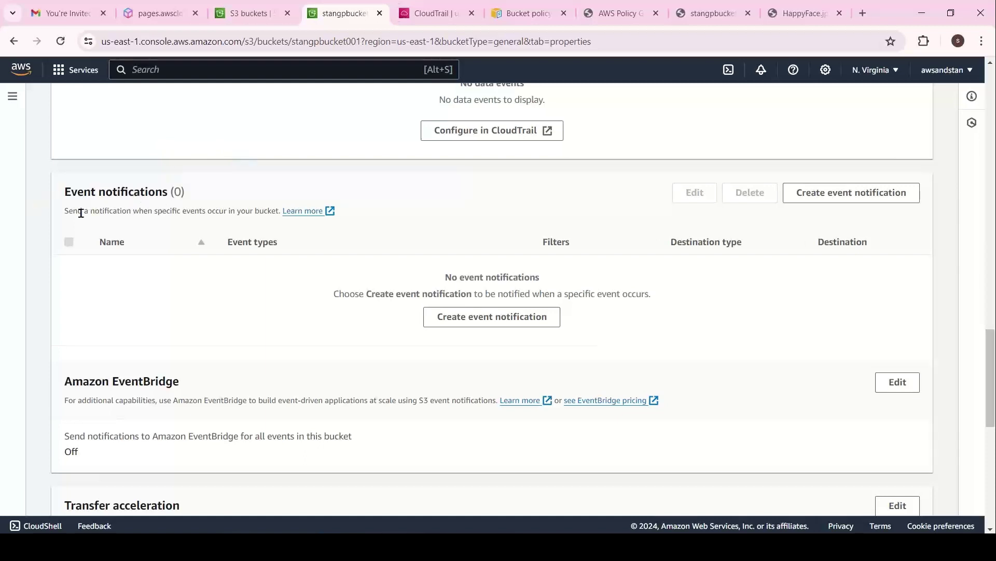
{"action": "left_click_drag", "start_coordinate": [65, 212], "coordinate": [276, 210]}
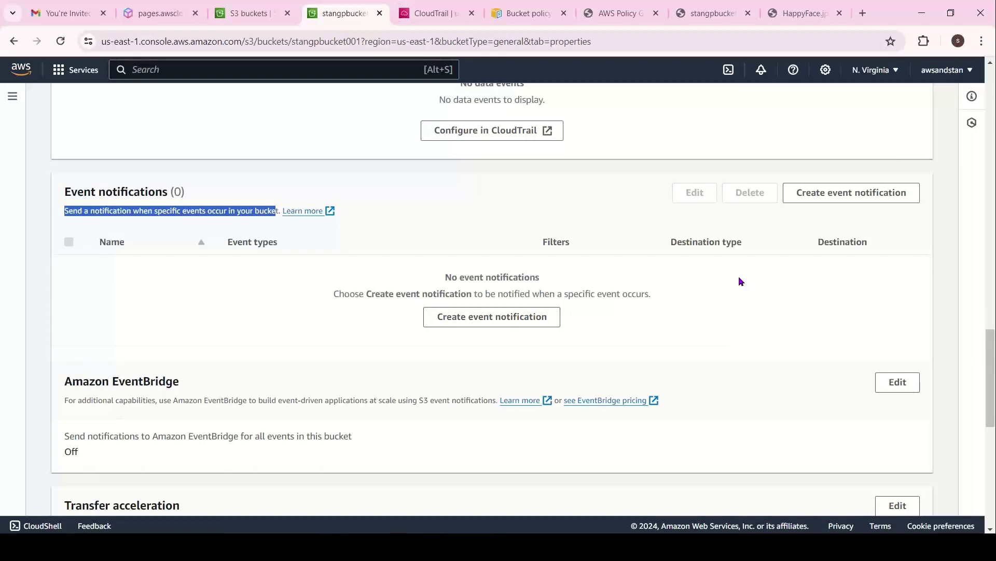
{"action": "left_click", "coordinate": [854, 192]}
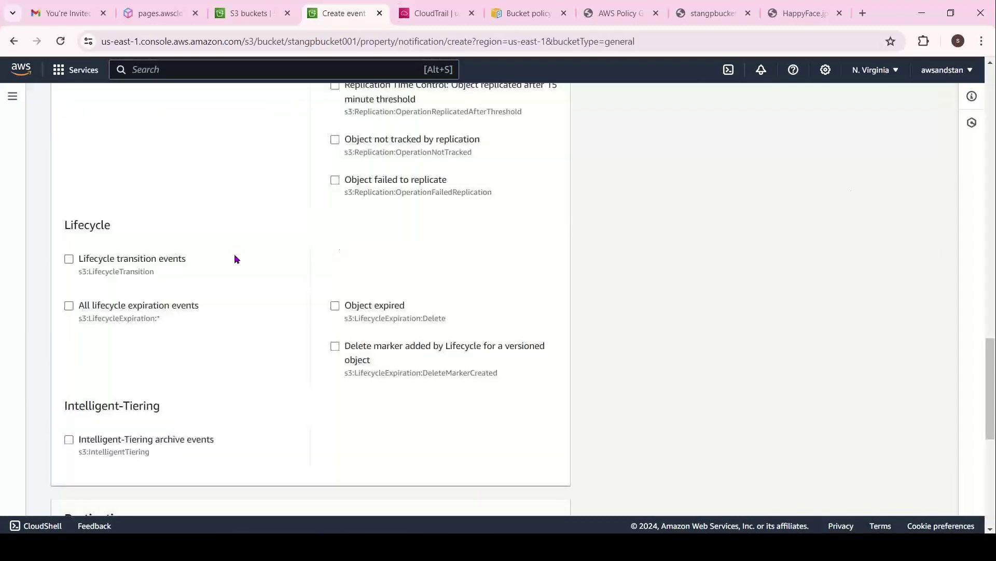
{"action": "left_click_drag", "start_coordinate": [994, 355], "coordinate": [993, 167]}
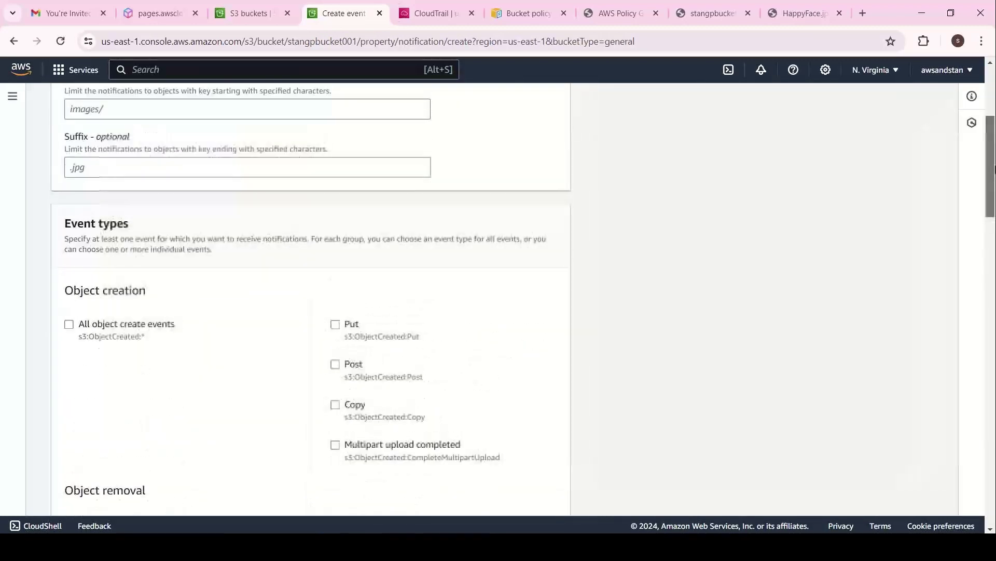
{"action": "left_click", "coordinate": [334, 321]}
{"action": "left_click", "coordinate": [69, 334]}
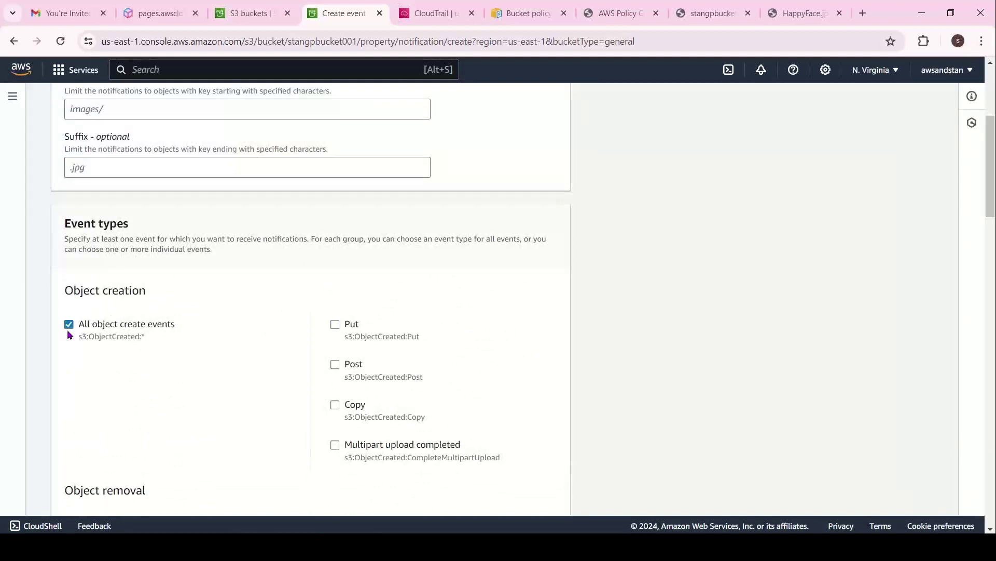
{"action": "left_click", "coordinate": [349, 362]}
{"action": "left_click", "coordinate": [156, 326]}
Step: Name the event notification "newrequest"
{"action": "scroll", "coordinate": [304, 195], "scroll_direction": "up", "scroll_amount": 3}
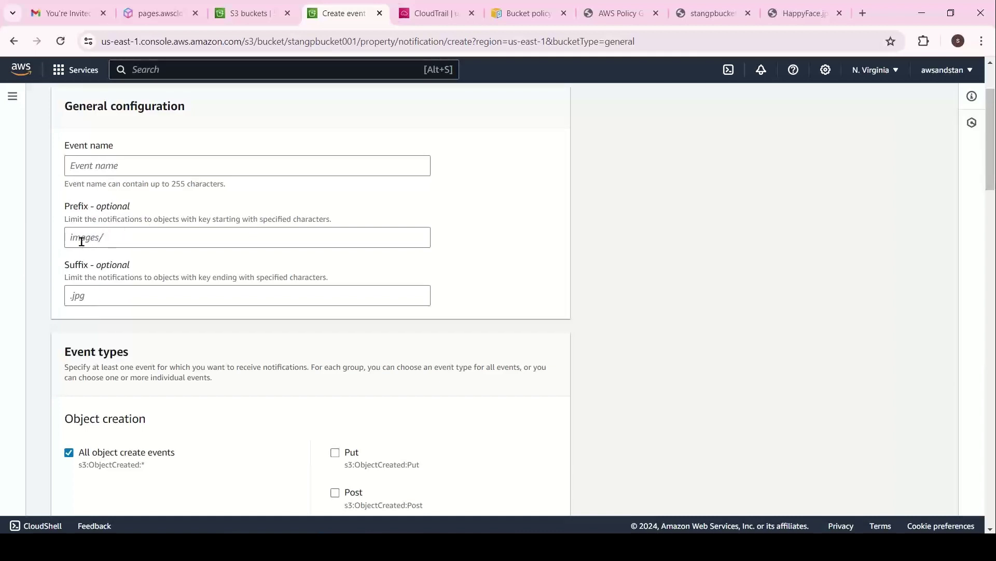
{"action": "left_click", "coordinate": [165, 171]}
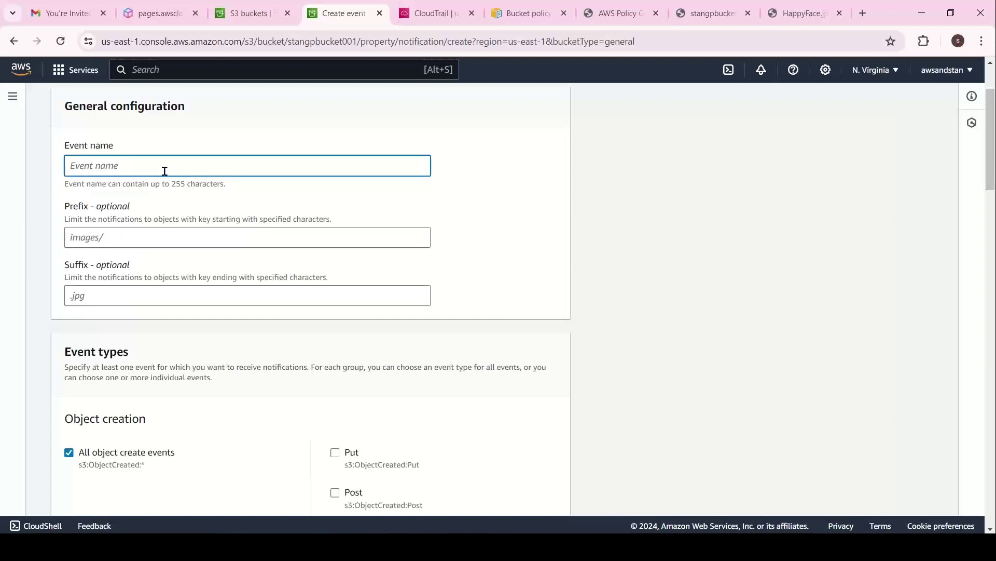
{"action": "type", "text": "newrequest"}
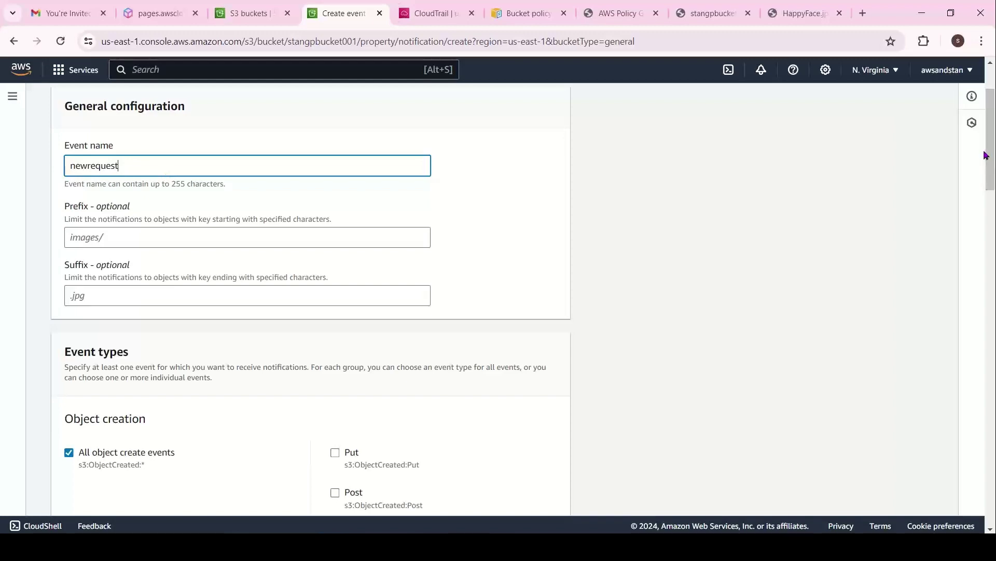
Step: Set the event notification's destination to SQS queue and read that option's description
{"action": "left_click_drag", "start_coordinate": [987, 156], "coordinate": [994, 500]}
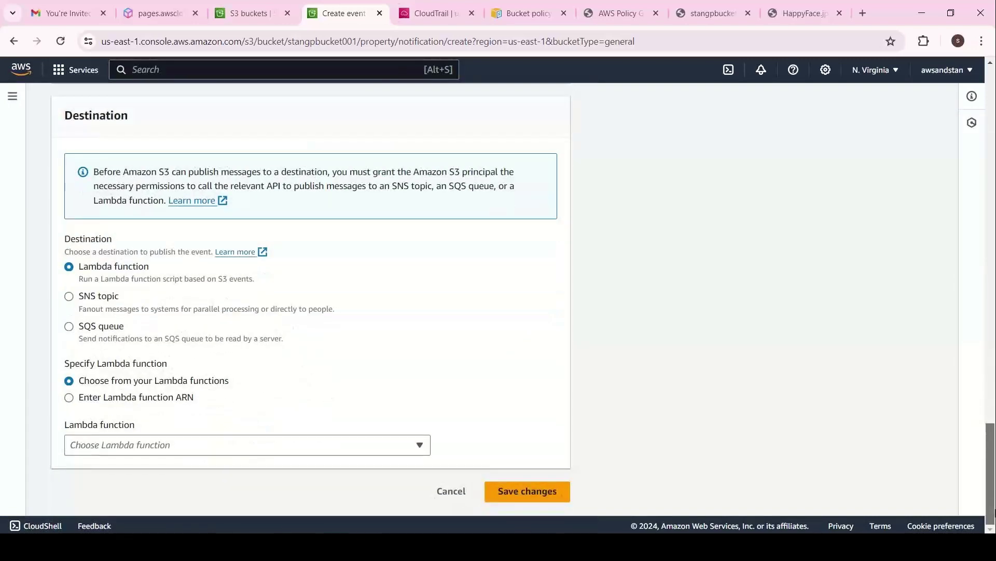
{"action": "left_click", "coordinate": [108, 328]}
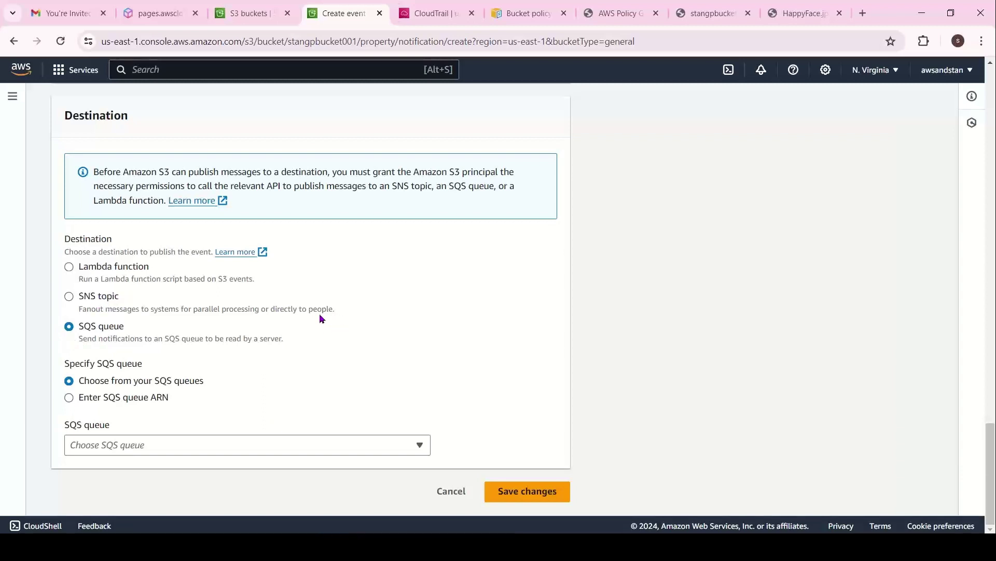
{"action": "left_click_drag", "start_coordinate": [298, 316], "coordinate": [199, 329]}
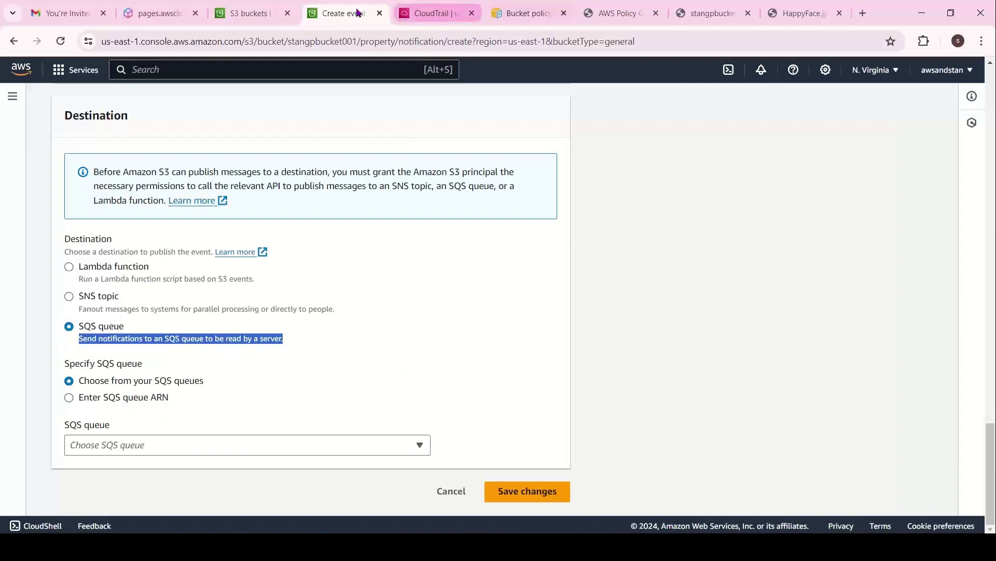
Step: In the CloudTrail tab, search the AWS services for "SQS queues" and open Simple Queue Service
{"action": "left_click", "coordinate": [434, 13]}
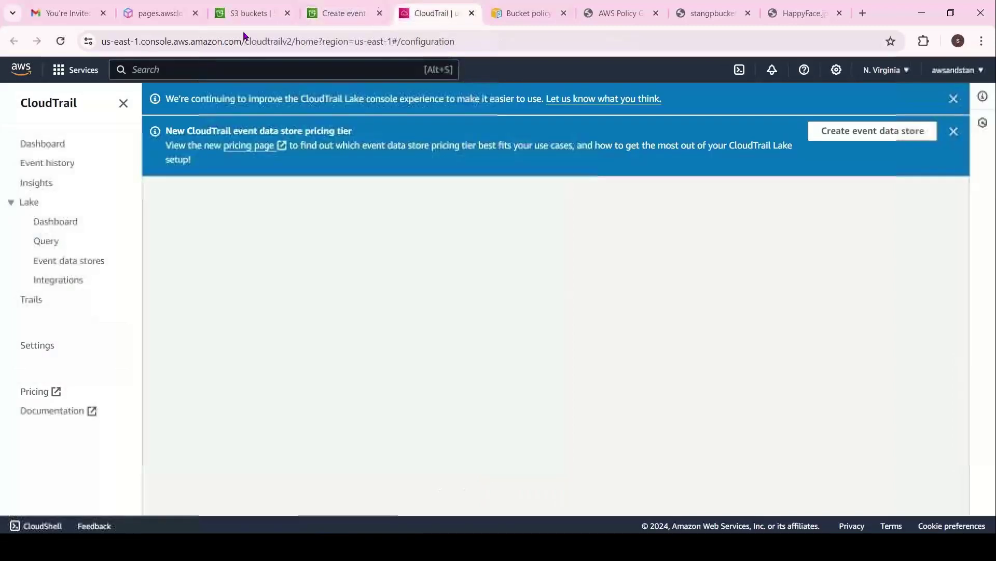
{"action": "left_click", "coordinate": [213, 68]}
{"action": "type", "text": "S1="}
{"action": "key", "text": "BackSpace"}
{"action": "key", "text": "BackSpace"}
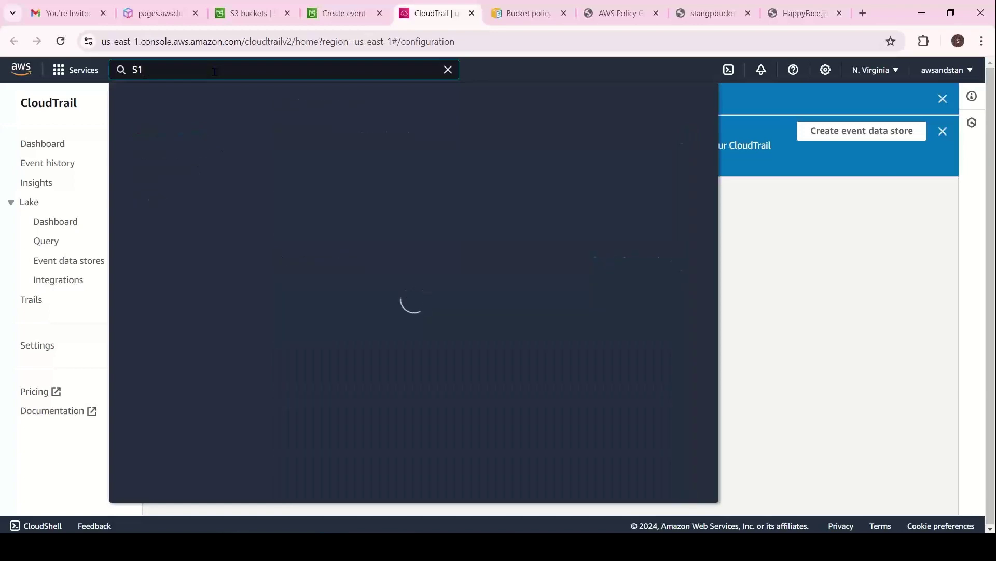
{"action": "type", "text": "Q"}
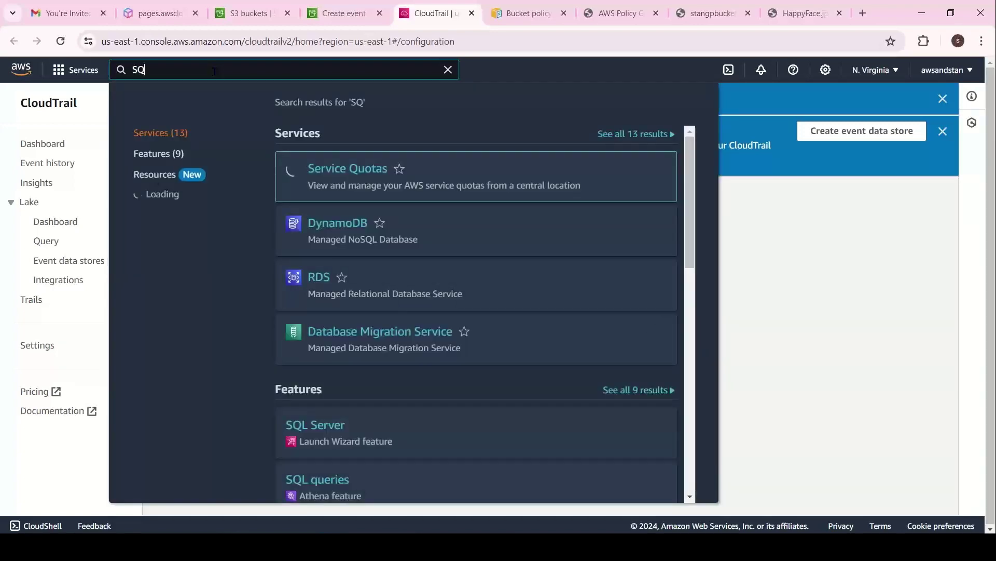
{"action": "type", "text": "S queues"}
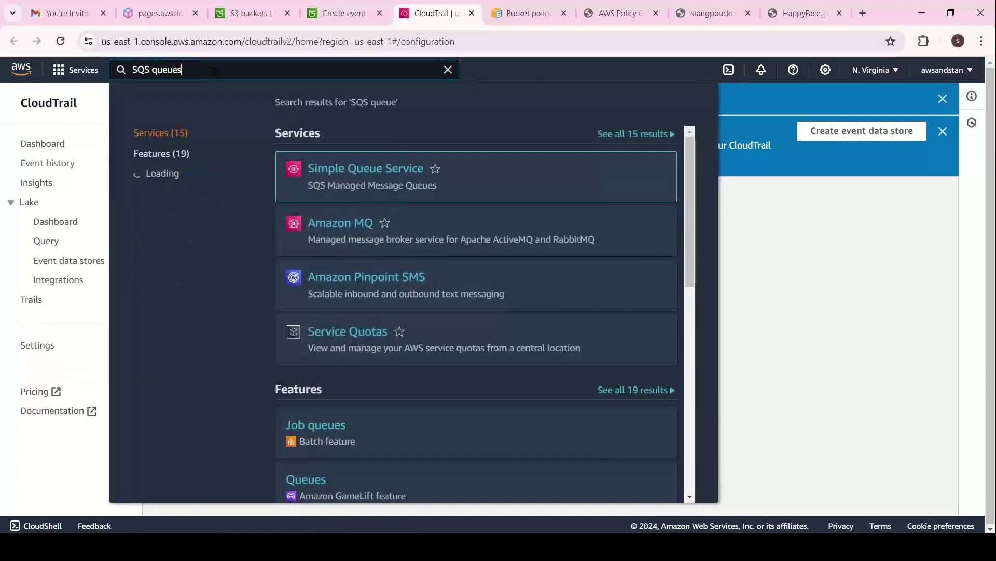
{"action": "left_click", "coordinate": [339, 171]}
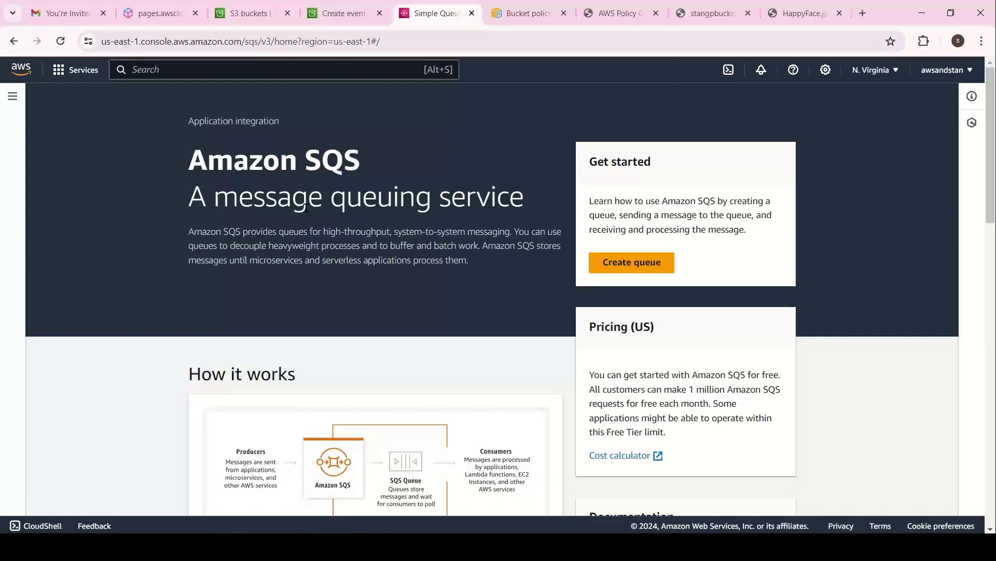
Step: Create a Standard SQS queue named stanqueue01 with the default configuration
{"action": "left_click", "coordinate": [631, 263]}
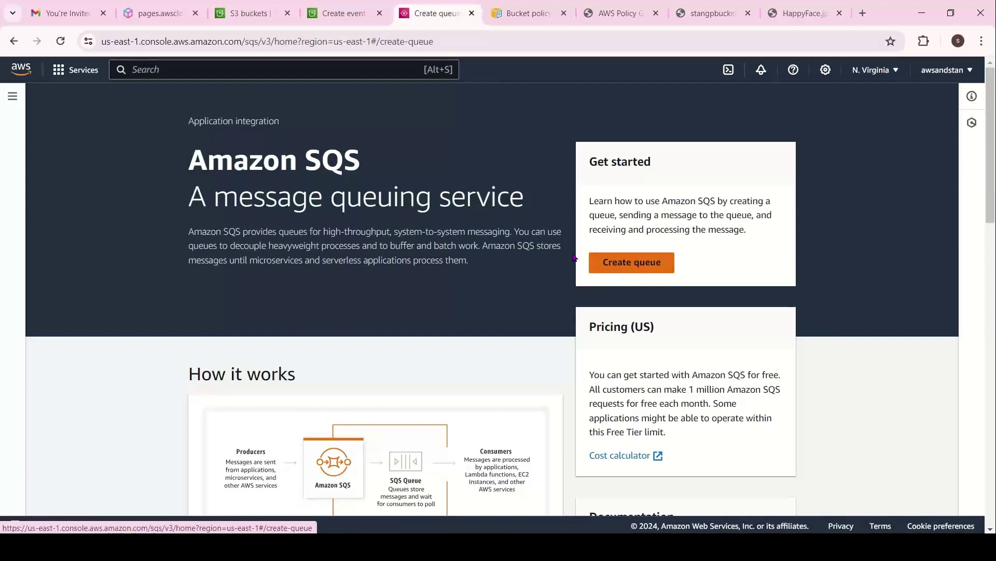
{"action": "left_click_drag", "start_coordinate": [991, 127], "coordinate": [994, 164]}
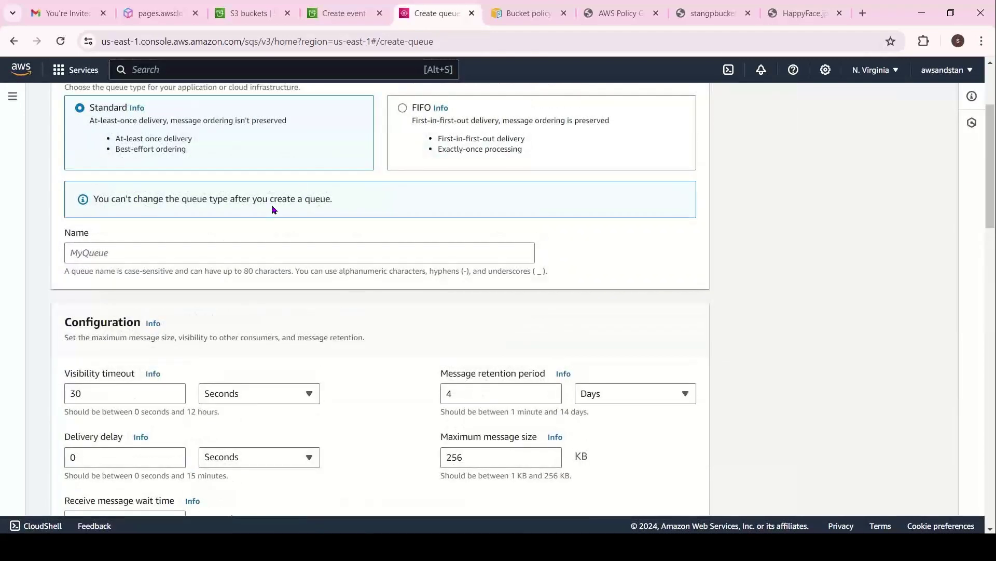
{"action": "left_click", "coordinate": [207, 250]}
{"action": "type", "text": "stanqueue01"}
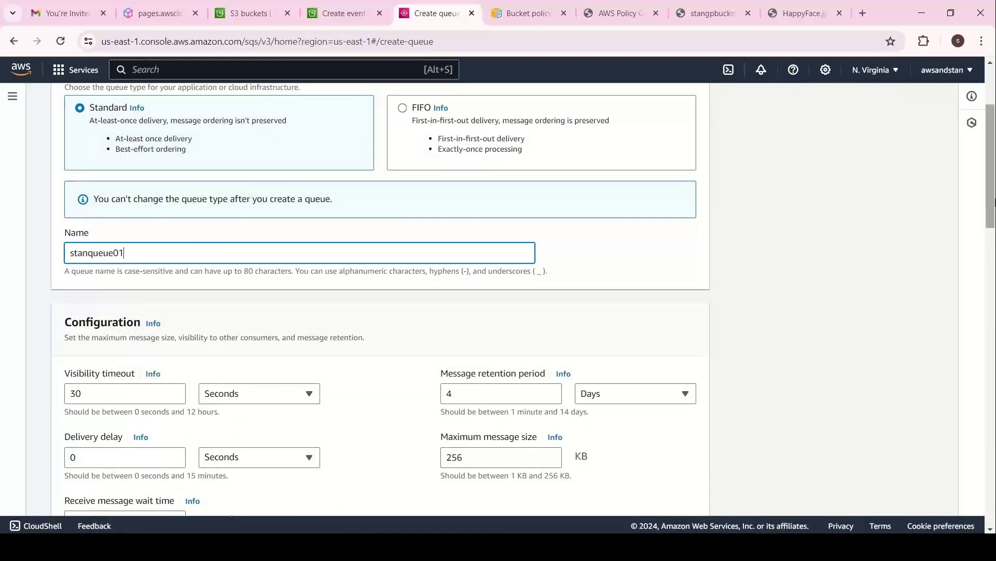
{"action": "left_click_drag", "start_coordinate": [994, 202], "coordinate": [993, 499]}
{"action": "left_click", "coordinate": [660, 493]}
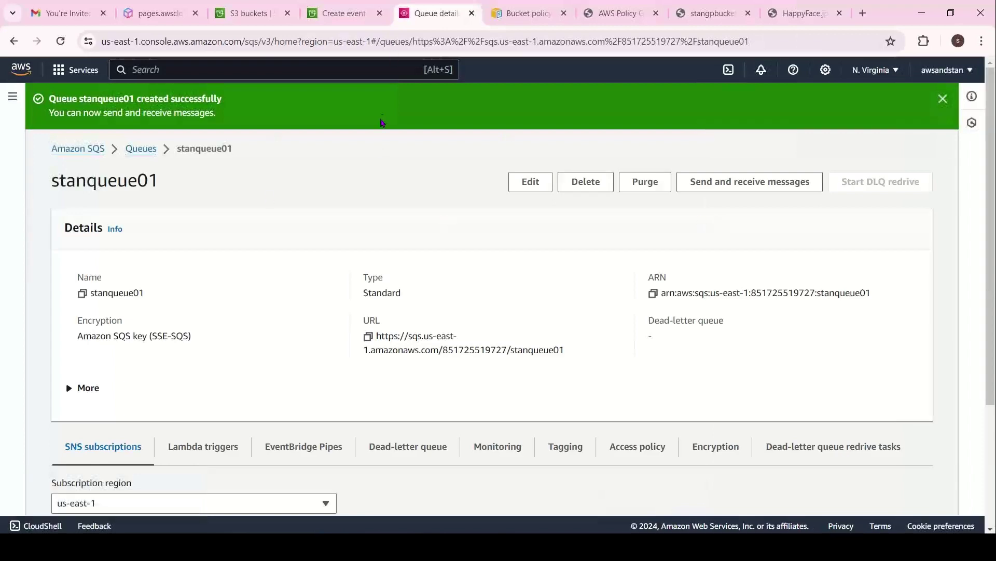
Step: Review the stanqueue01 details page and copy the queue's ARN
{"action": "left_click", "coordinate": [342, 13]}
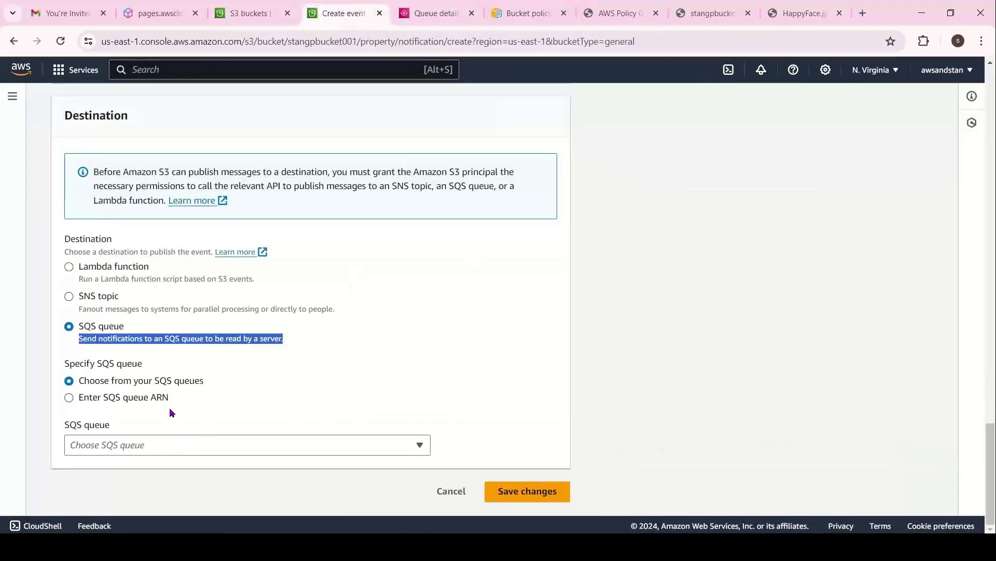
{"action": "left_click", "coordinate": [441, 11]}
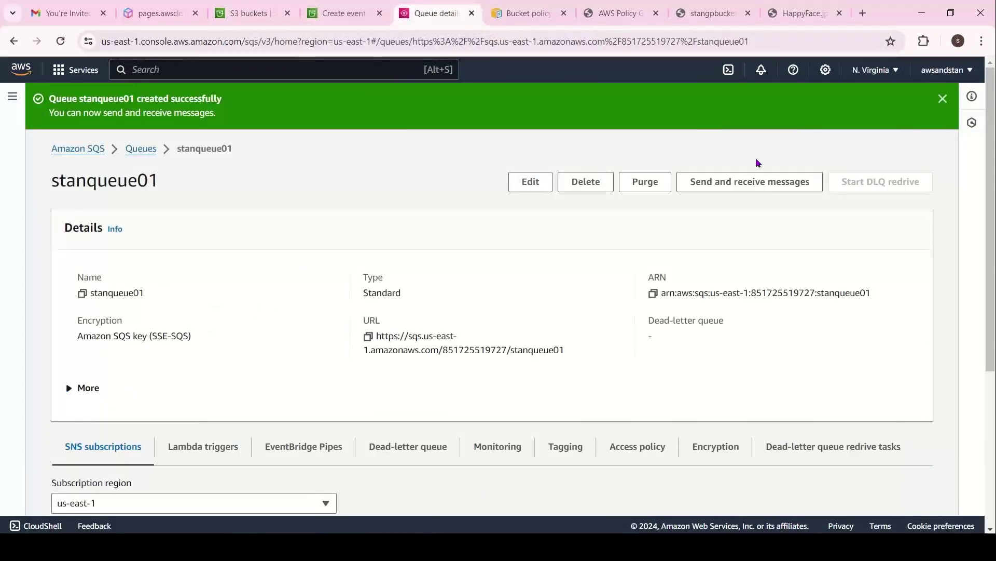
{"action": "scroll", "coordinate": [993, 264], "scroll_direction": "down", "scroll_amount": 2}
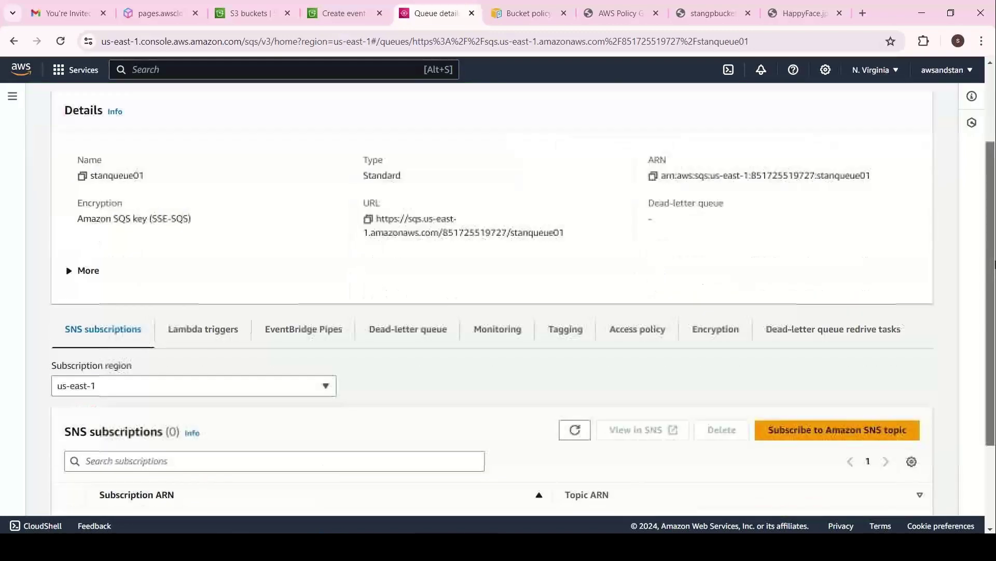
{"action": "scroll", "coordinate": [992, 265], "scroll_direction": "down", "scroll_amount": 1}
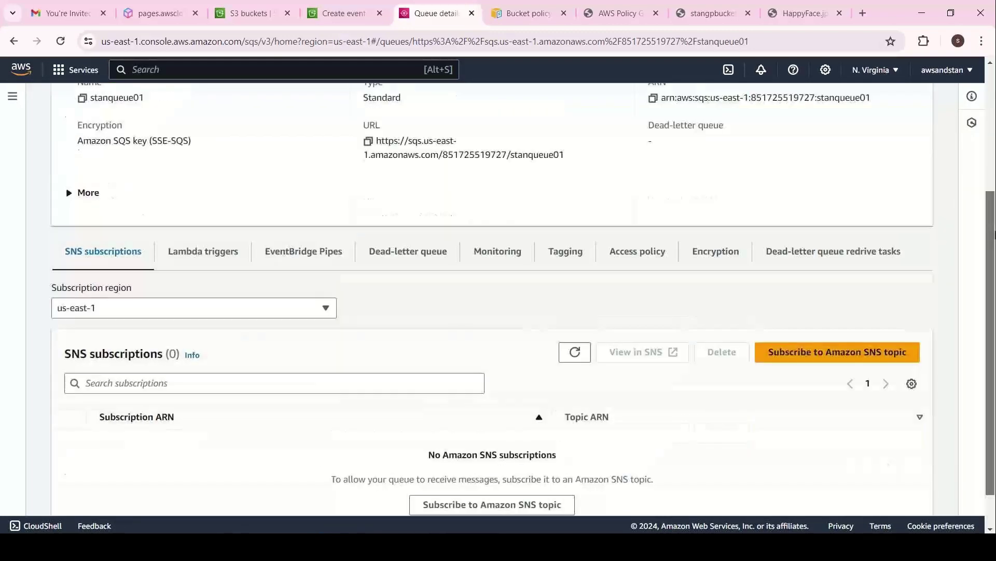
{"action": "scroll", "coordinate": [992, 264], "scroll_direction": "up", "scroll_amount": 2}
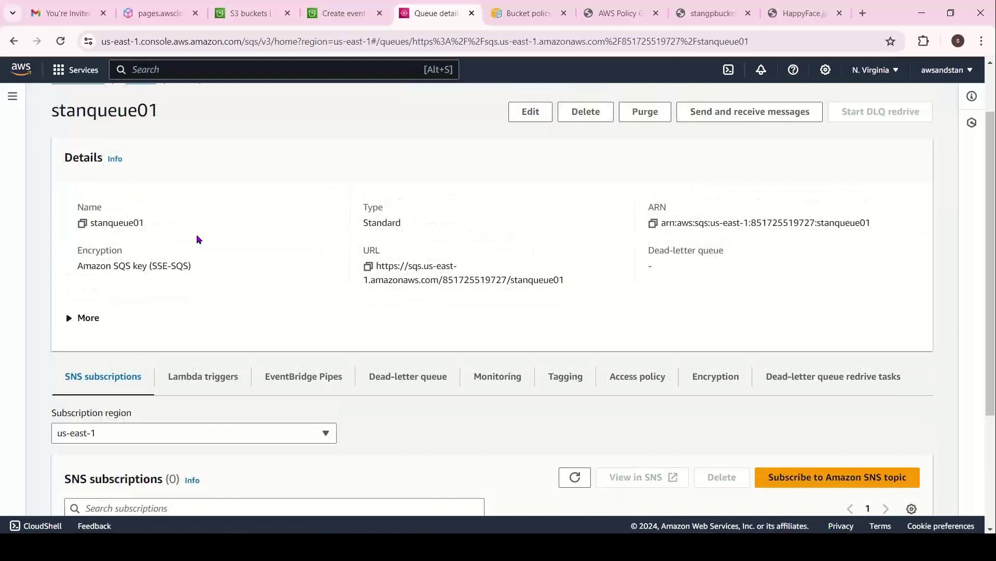
{"action": "left_click", "coordinate": [654, 223]}
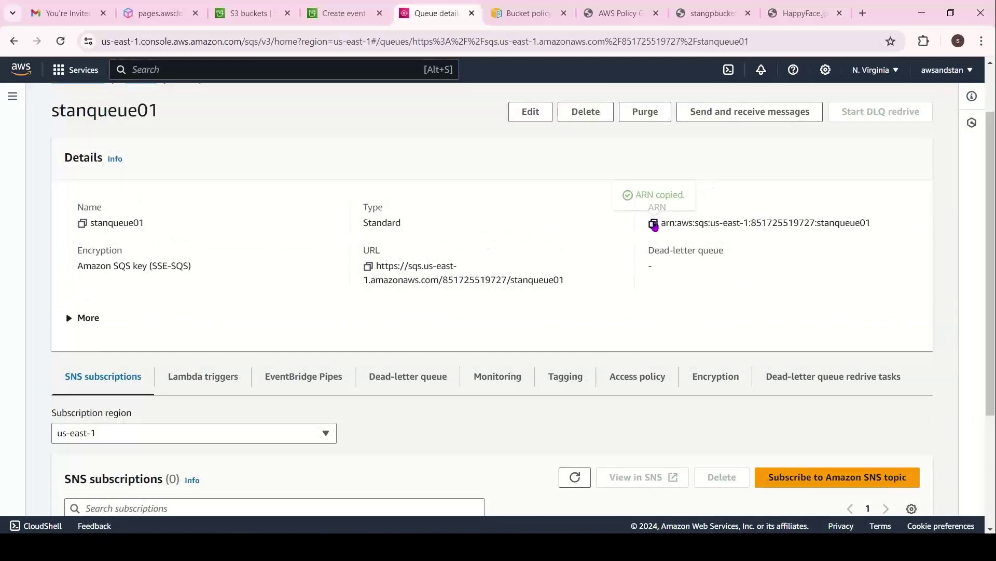
Step: In the event notification form, specify the destination queue by entering the copied stanqueue01 ARN
{"action": "left_click", "coordinate": [344, 13]}
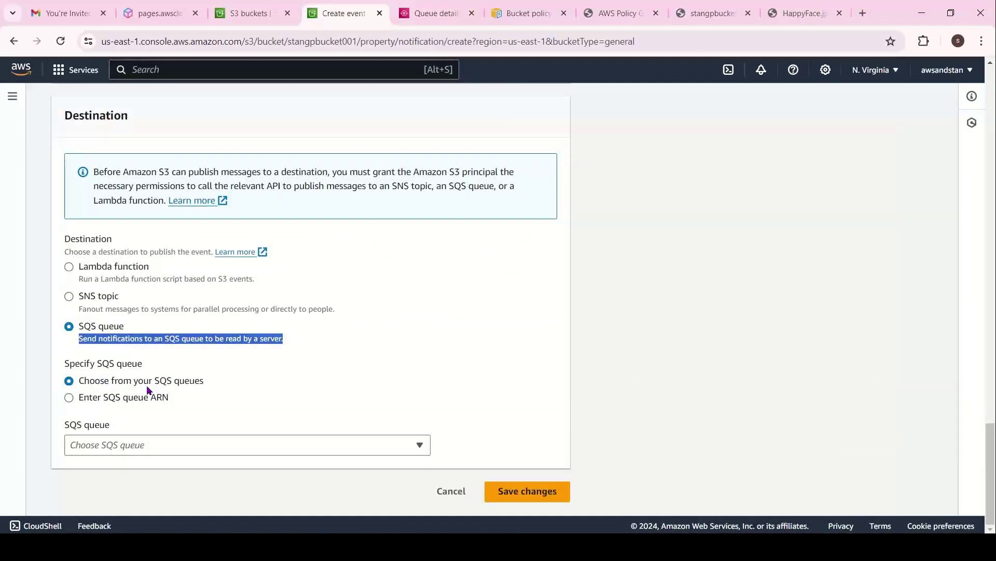
{"action": "left_click", "coordinate": [147, 399]}
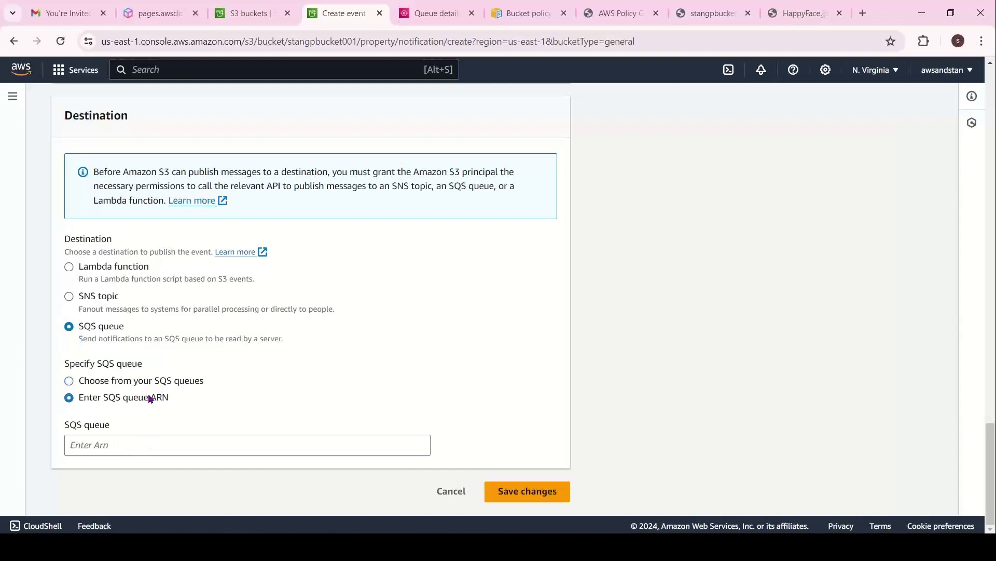
{"action": "left_click", "coordinate": [152, 385]}
{"action": "left_click", "coordinate": [202, 449]}
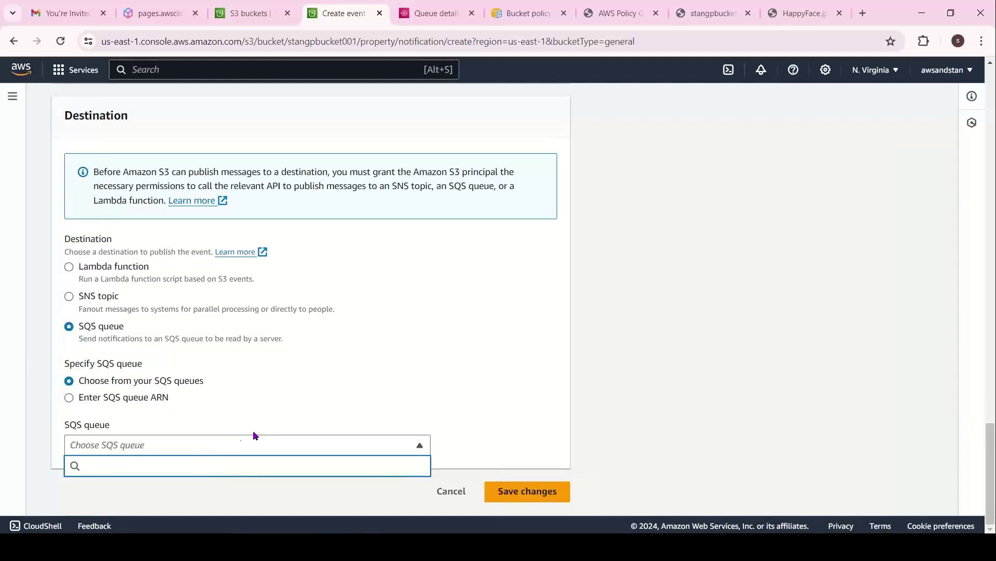
{"action": "left_click", "coordinate": [111, 400]}
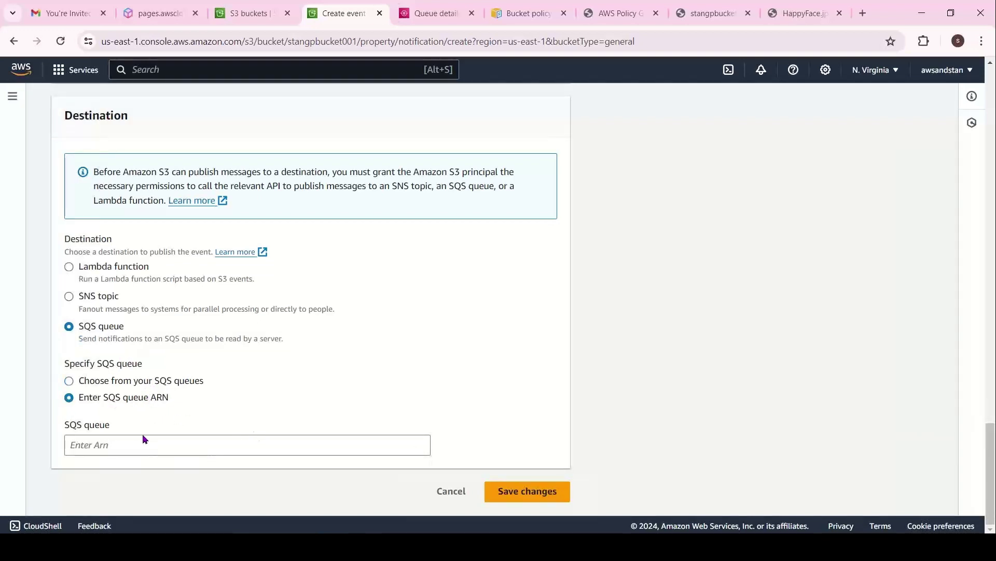
{"action": "left_click", "coordinate": [144, 440]}
{"action": "type", "text": "v"}
{"action": "key", "text": "BackSpace"}
{"action": "key", "text": "ctrl+v"}
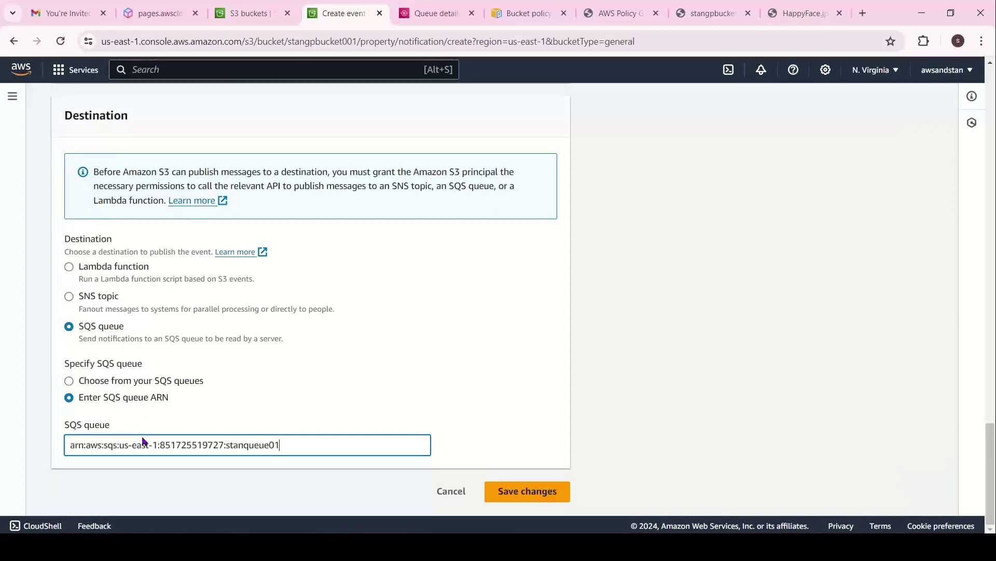
Step: Return to the properties of stangpbucket001, reload the page and start creating a new event notification
{"action": "left_click_drag", "start_coordinate": [992, 454], "coordinate": [994, 98]}
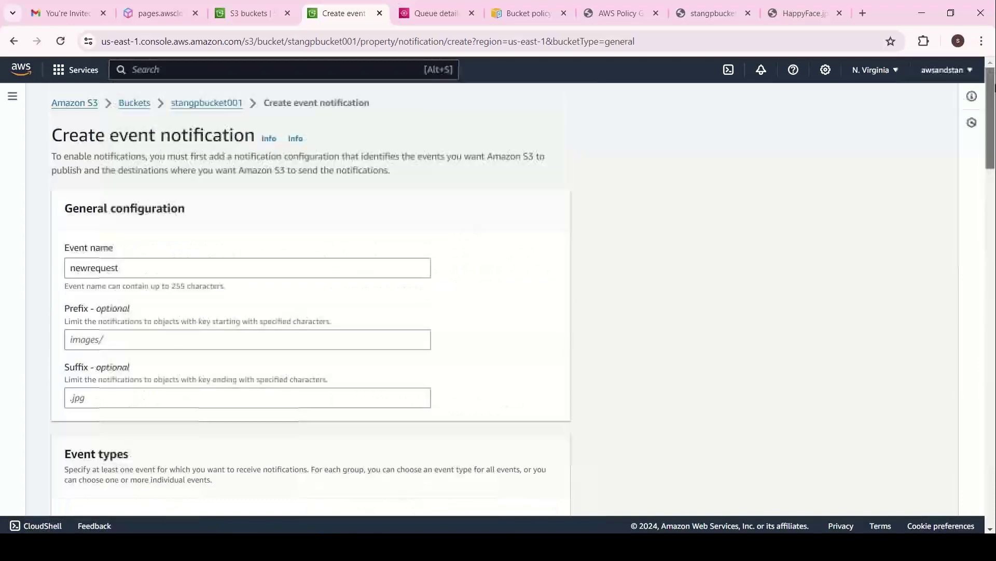
{"action": "left_click", "coordinate": [206, 103]}
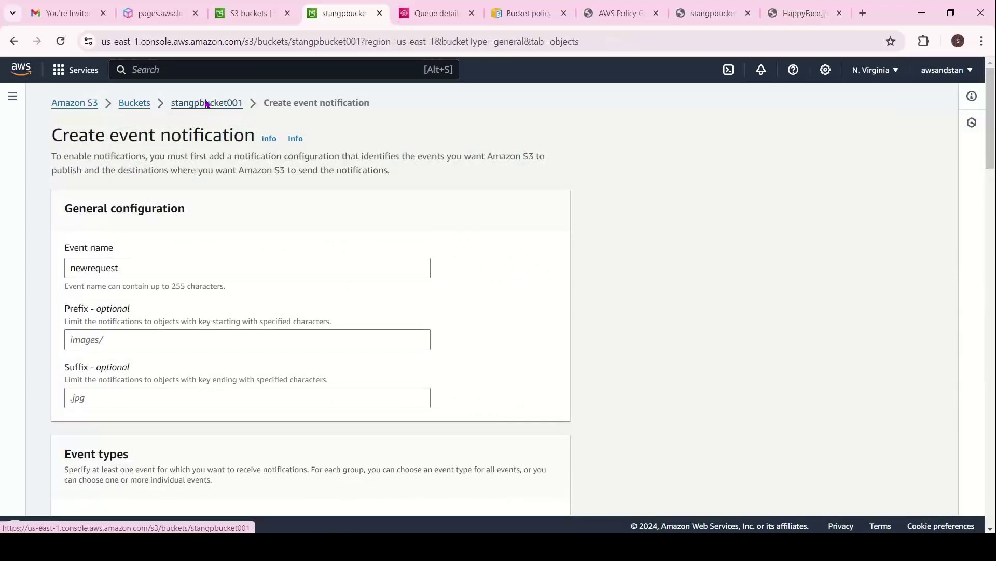
{"action": "left_click", "coordinate": [252, 237]}
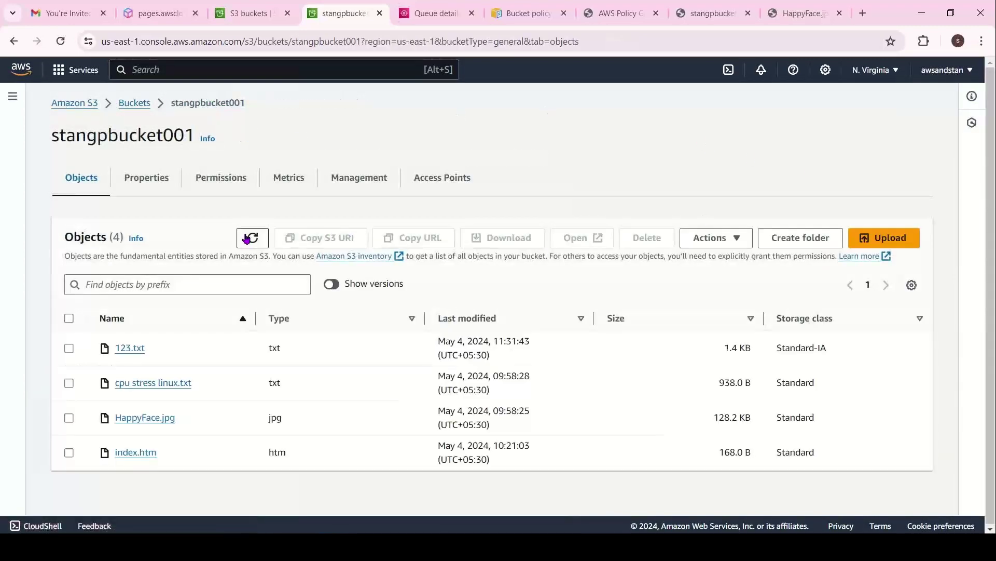
{"action": "left_click", "coordinate": [160, 179]}
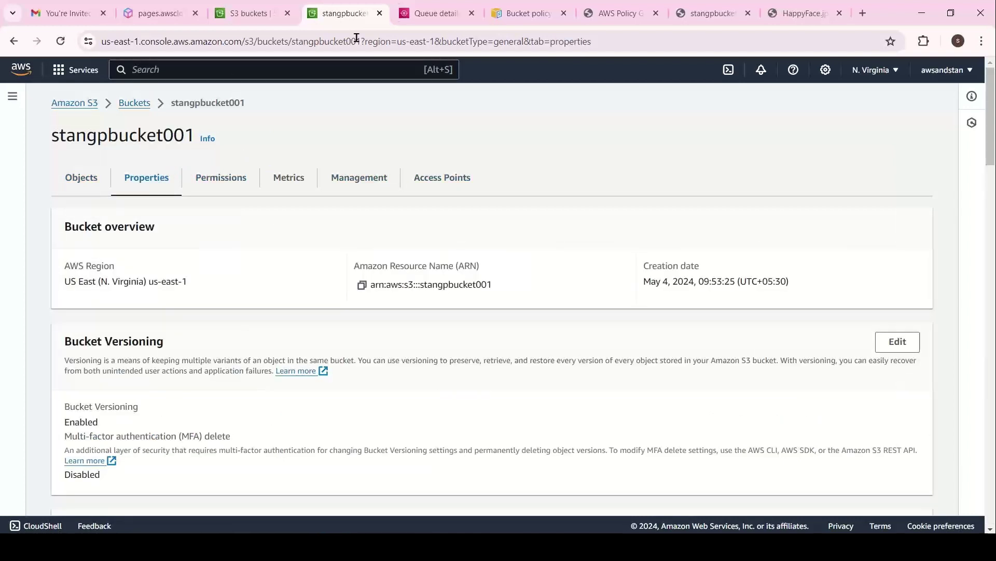
{"action": "left_click", "coordinate": [374, 42]}
{"action": "key", "text": "Return"}
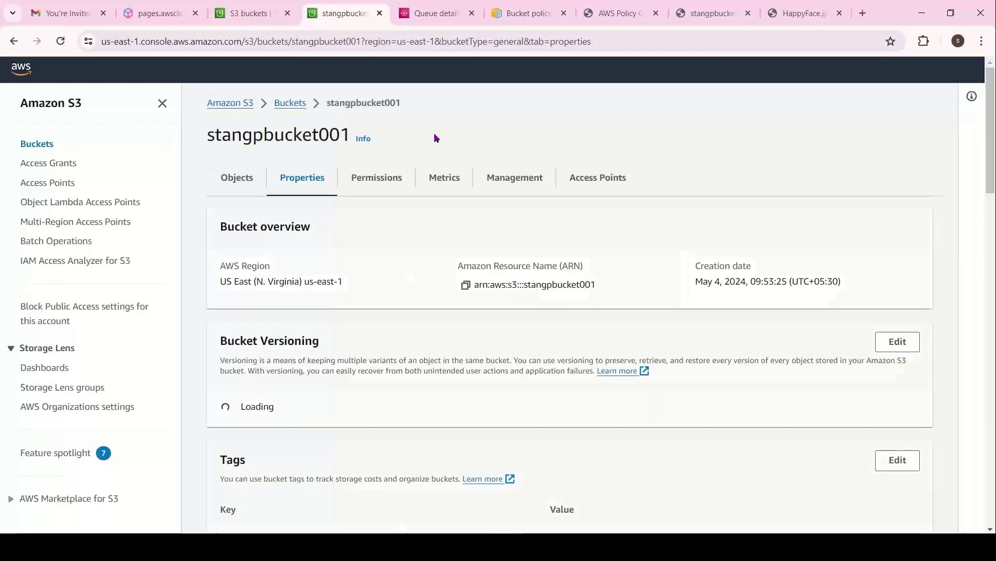
{"action": "left_click_drag", "start_coordinate": [992, 255], "coordinate": [992, 388]}
{"action": "scroll", "coordinate": [584, 297], "scroll_direction": "down", "scroll_amount": 5}
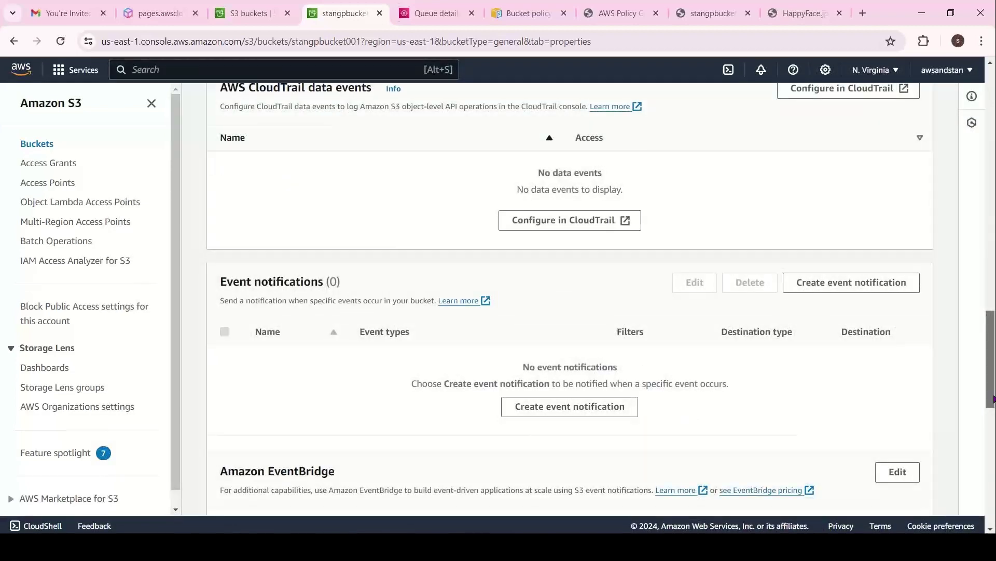
{"action": "left_click", "coordinate": [585, 297]}
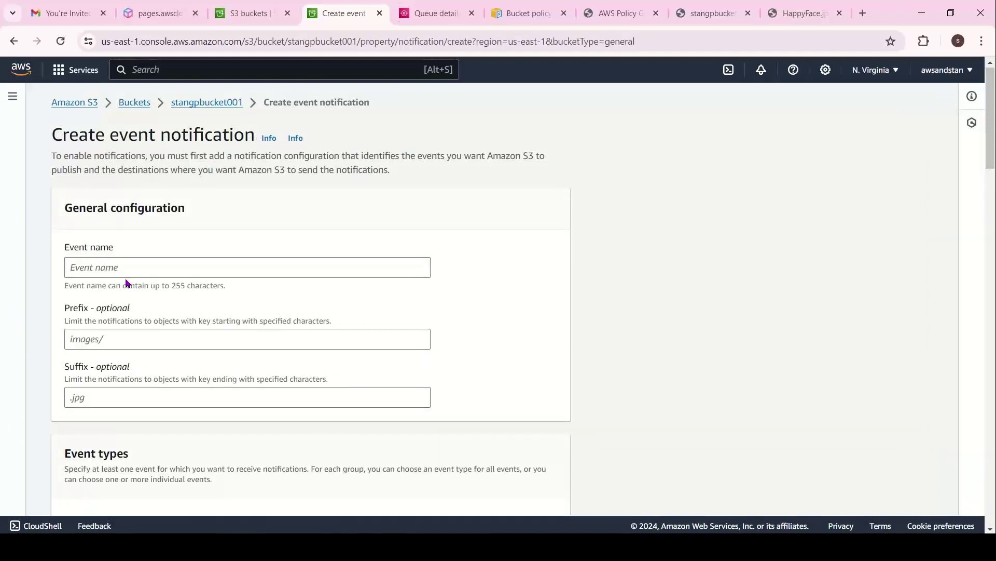
Step: Name the event notification stannewrequest01 and enable all object create events
{"action": "left_click", "coordinate": [144, 261]}
{"action": "type", "text": "stan"}
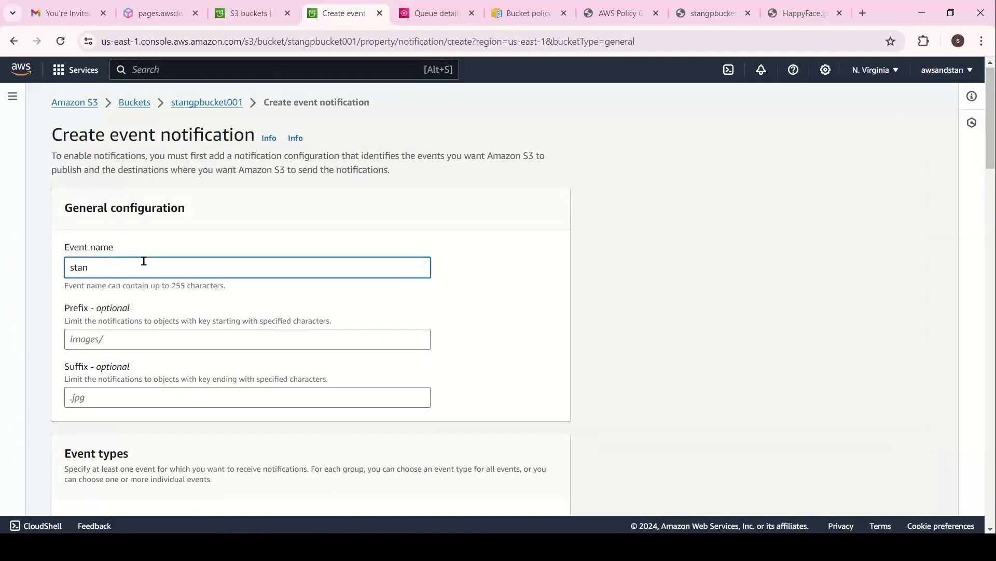
{"action": "type", "text": "newrequest01"}
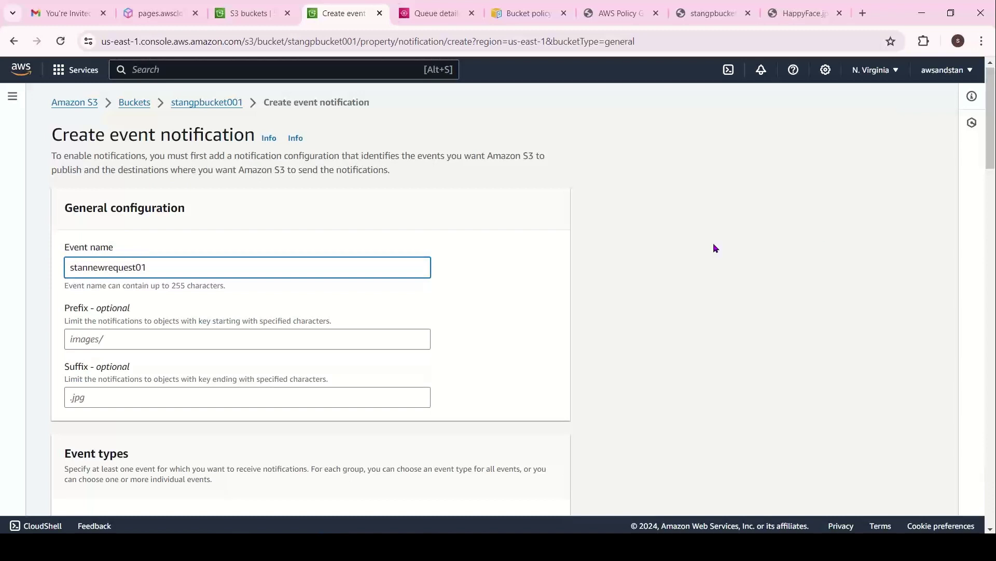
{"action": "left_click_drag", "start_coordinate": [992, 151], "coordinate": [991, 161]}
{"action": "scroll", "coordinate": [216, 204], "scroll_direction": "down", "scroll_amount": 3}
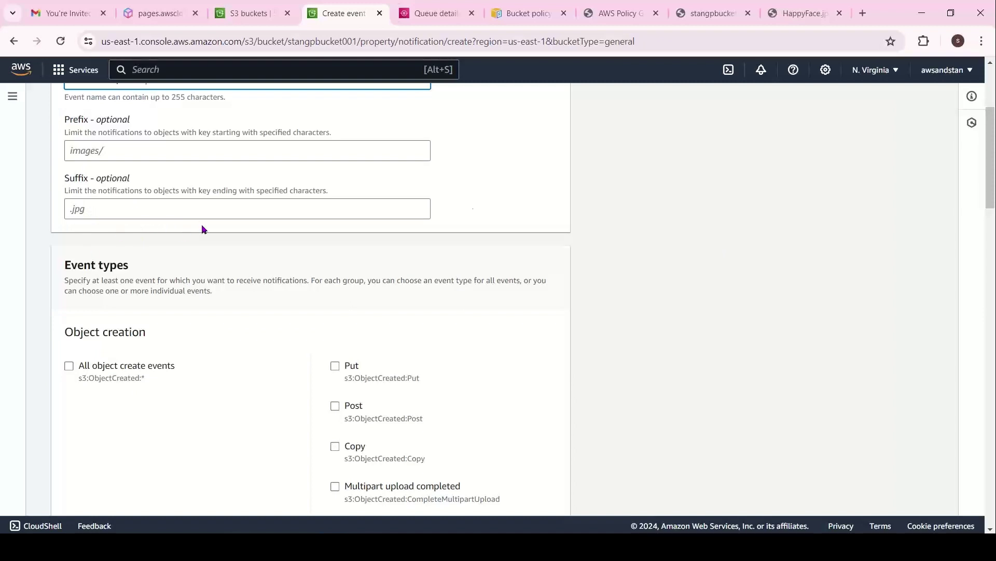
{"action": "scroll", "coordinate": [541, 222], "scroll_direction": "down", "scroll_amount": 2}
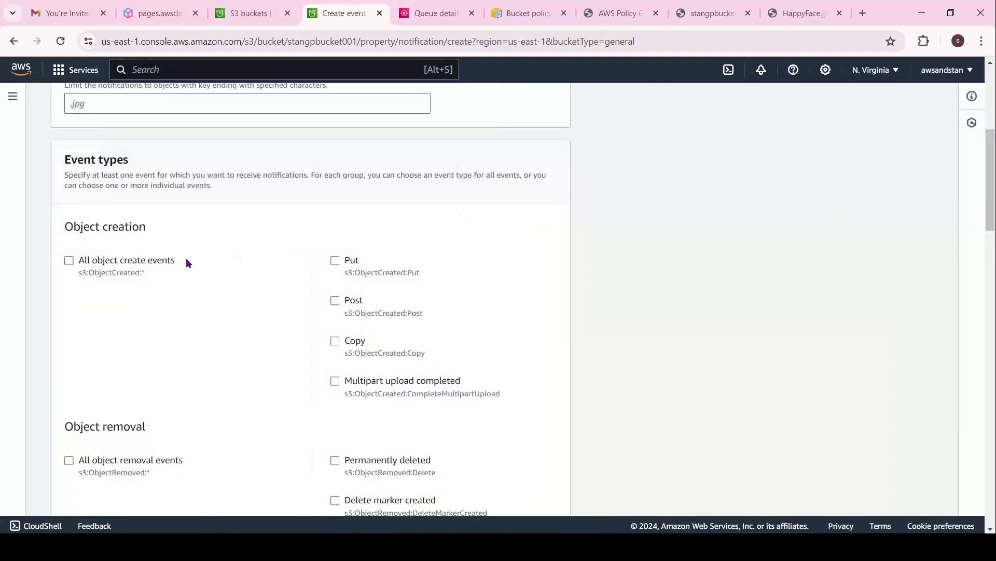
{"action": "left_click", "coordinate": [166, 262]}
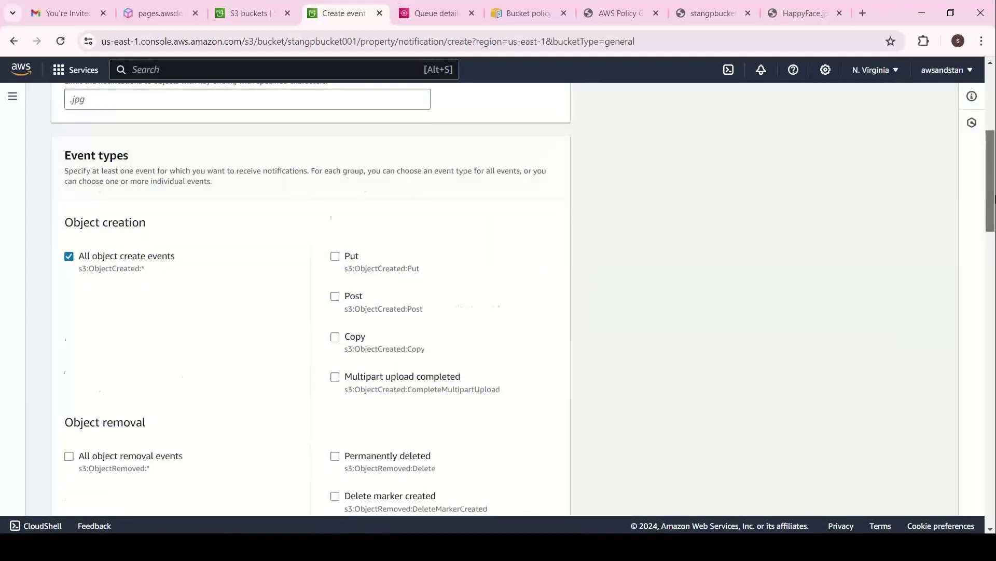
Step: Set the destination to SQS queue and choose stanqueue01 from the existing queues
{"action": "left_click_drag", "start_coordinate": [993, 179], "coordinate": [992, 200]}
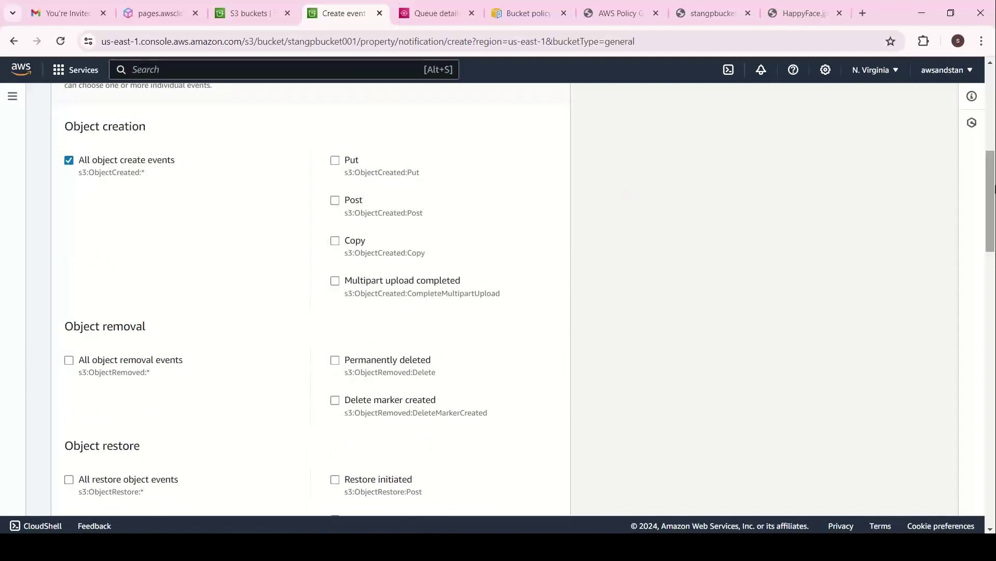
{"action": "left_click_drag", "start_coordinate": [991, 202], "coordinate": [992, 418]}
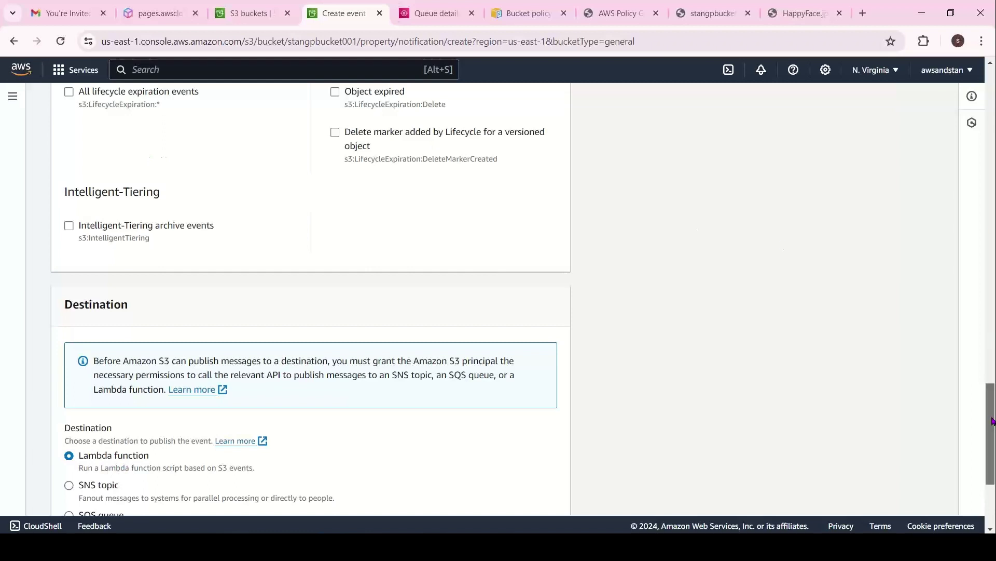
{"action": "left_click_drag", "start_coordinate": [992, 417], "coordinate": [993, 435]}
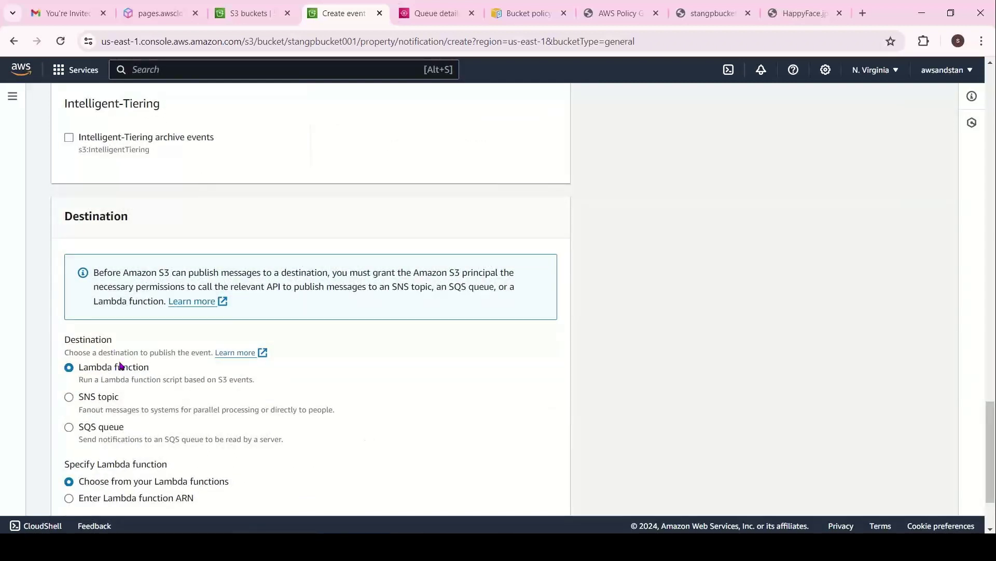
{"action": "left_click", "coordinate": [85, 425]}
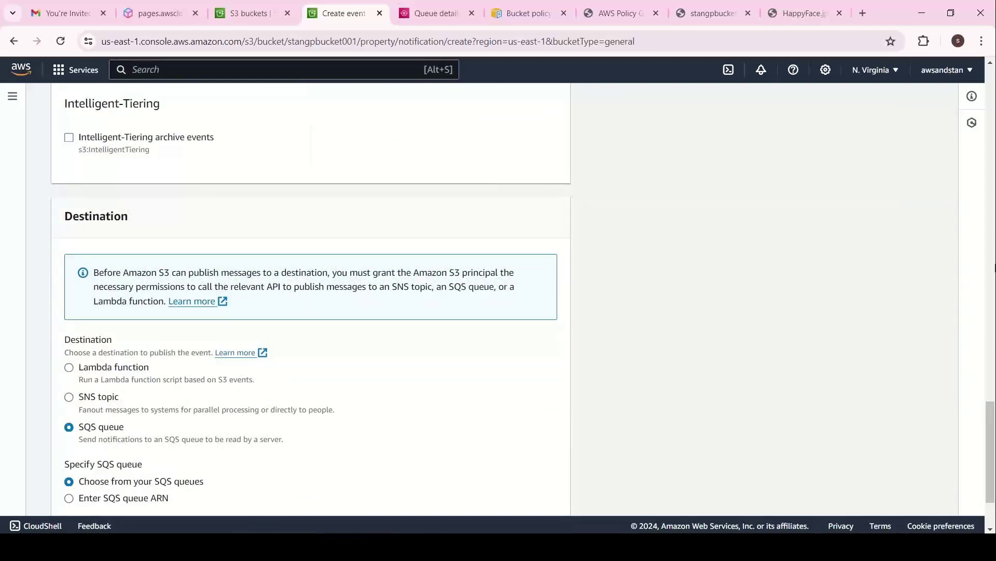
{"action": "left_click_drag", "start_coordinate": [992, 431], "coordinate": [993, 453]}
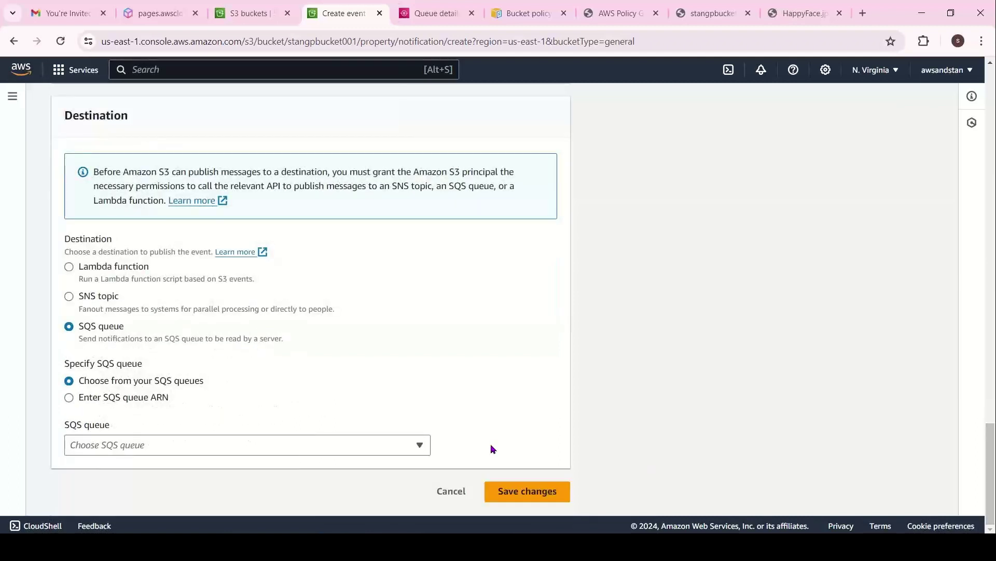
{"action": "left_click", "coordinate": [391, 453]}
{"action": "left_click", "coordinate": [111, 422]}
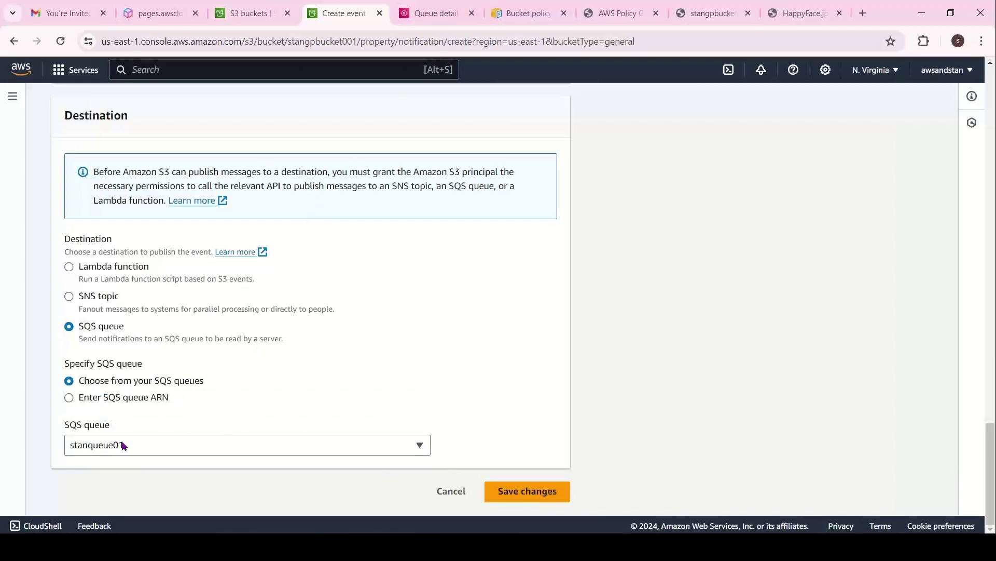
Step: Try specifying the destination by the copied queue ARN, and switch back to choosing stanqueue01 from the existing queues
{"action": "left_click", "coordinate": [131, 400]}
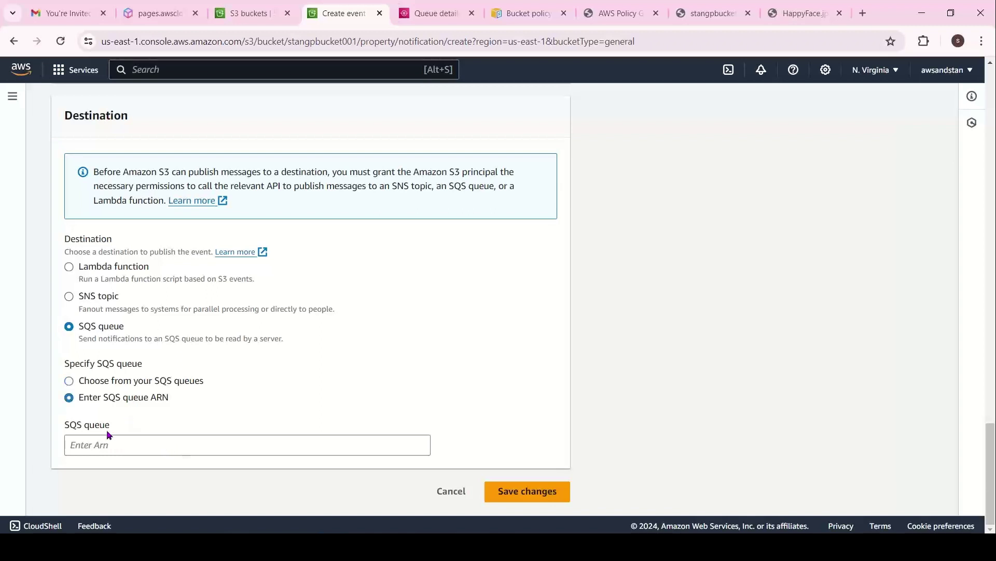
{"action": "left_click", "coordinate": [107, 438]}
{"action": "key", "text": "ctrl+v"}
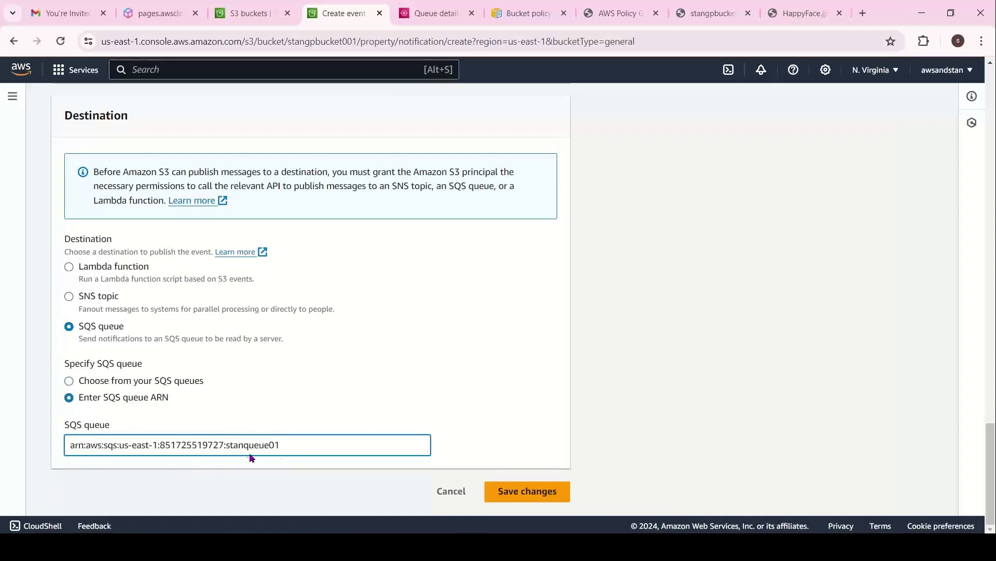
{"action": "left_click", "coordinate": [119, 382]}
{"action": "left_click", "coordinate": [141, 452]}
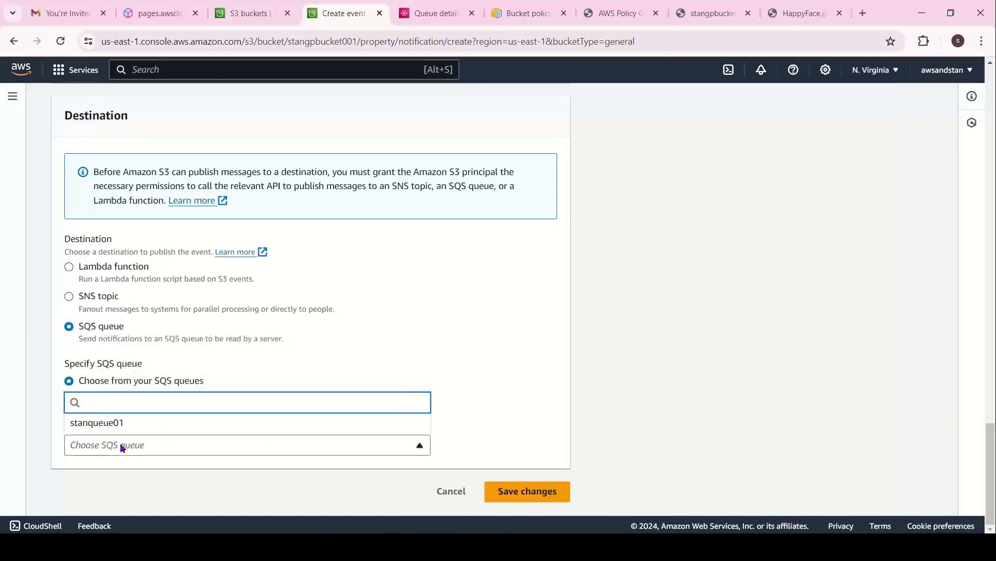
{"action": "left_click", "coordinate": [100, 423]}
Step: Try to save the event notification and review the API response details
{"action": "left_click", "coordinate": [535, 488]}
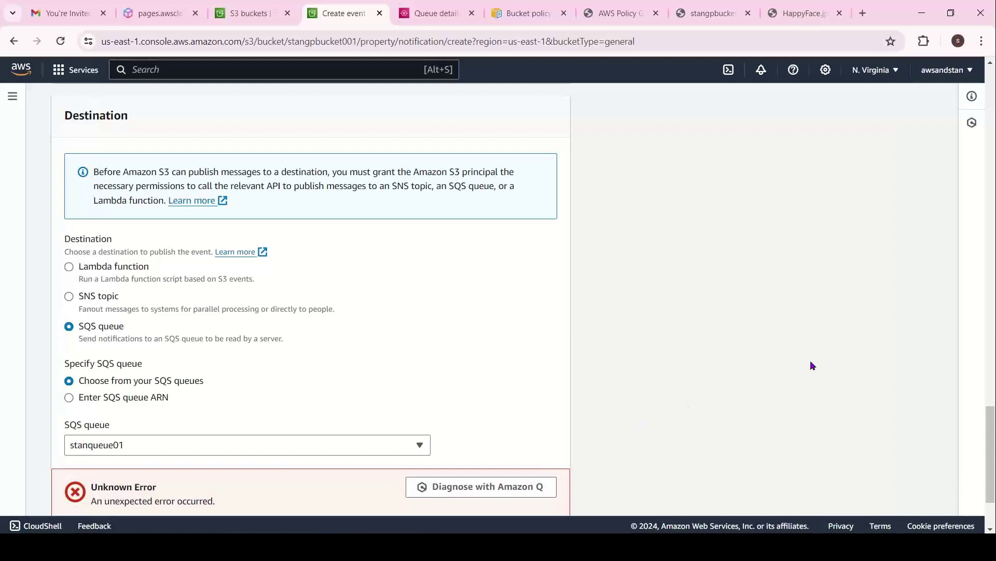
{"action": "scroll", "coordinate": [990, 434], "scroll_direction": "down", "scroll_amount": 2}
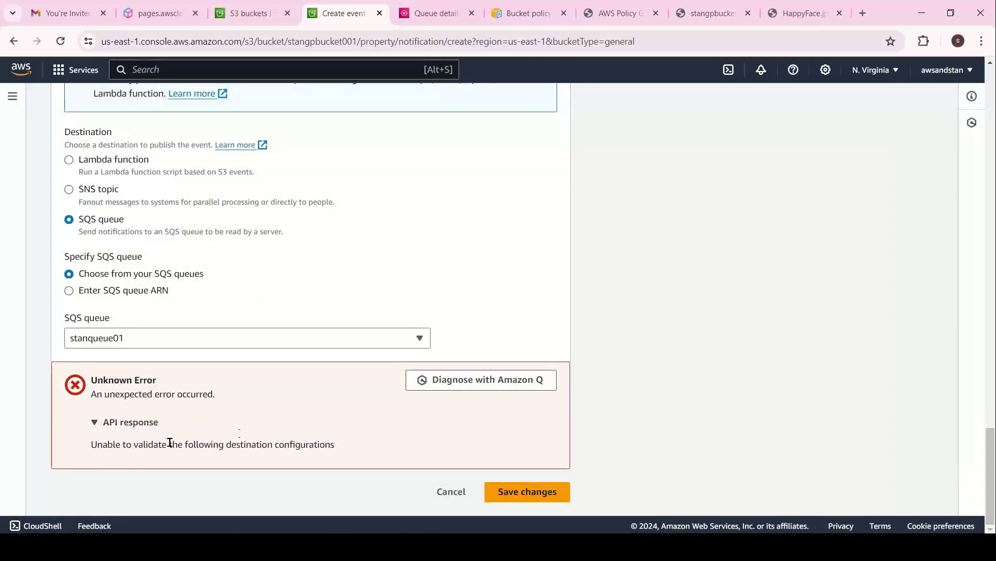
{"action": "left_click", "coordinate": [144, 422]}
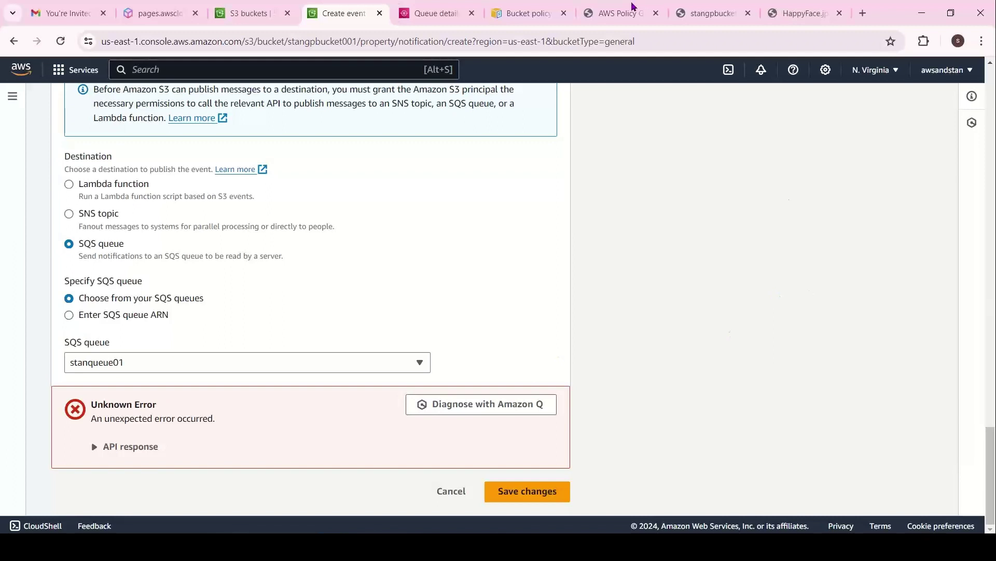
Step: Switch to the stanqueue01 queue details and review its access policy
{"action": "left_click", "coordinate": [452, 13]}
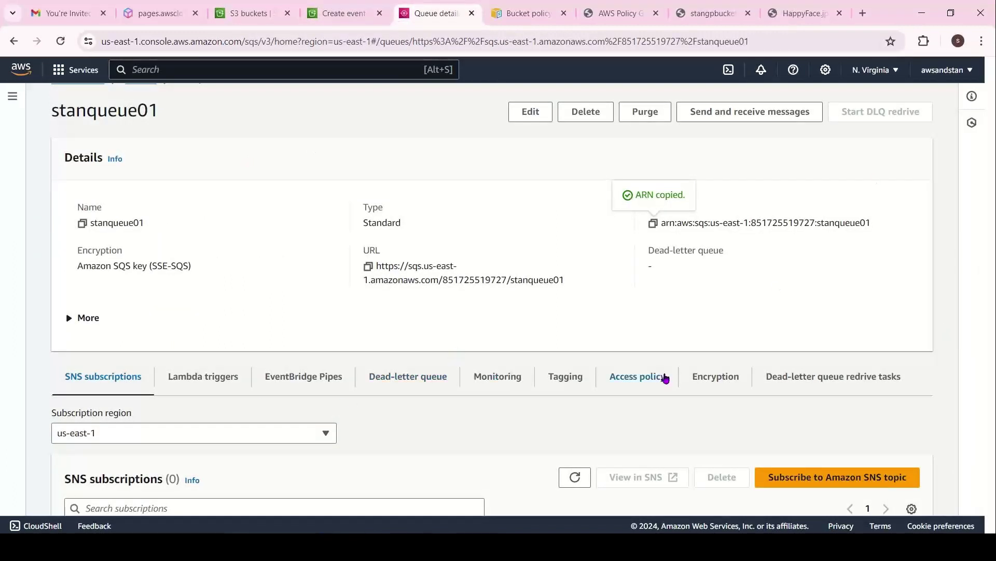
{"action": "scroll", "coordinate": [986, 197], "scroll_direction": "down", "scroll_amount": 2}
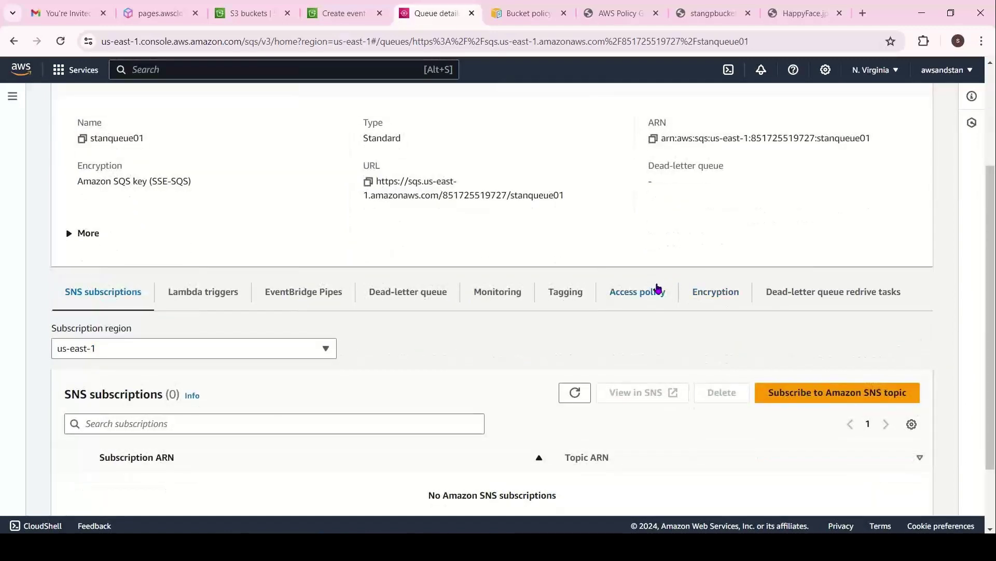
{"action": "left_click", "coordinate": [654, 289]}
{"action": "scroll", "coordinate": [991, 162], "scroll_direction": "down", "scroll_amount": 3}
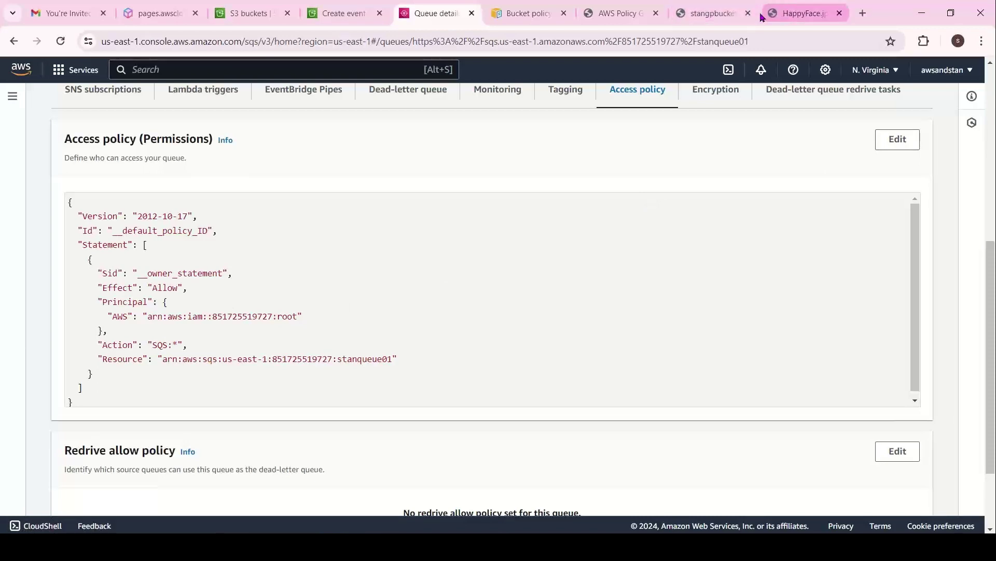
Step: Reload the AWS Policy Generator and select SQS Queue Policy as the policy type
{"action": "left_click", "coordinate": [623, 14]}
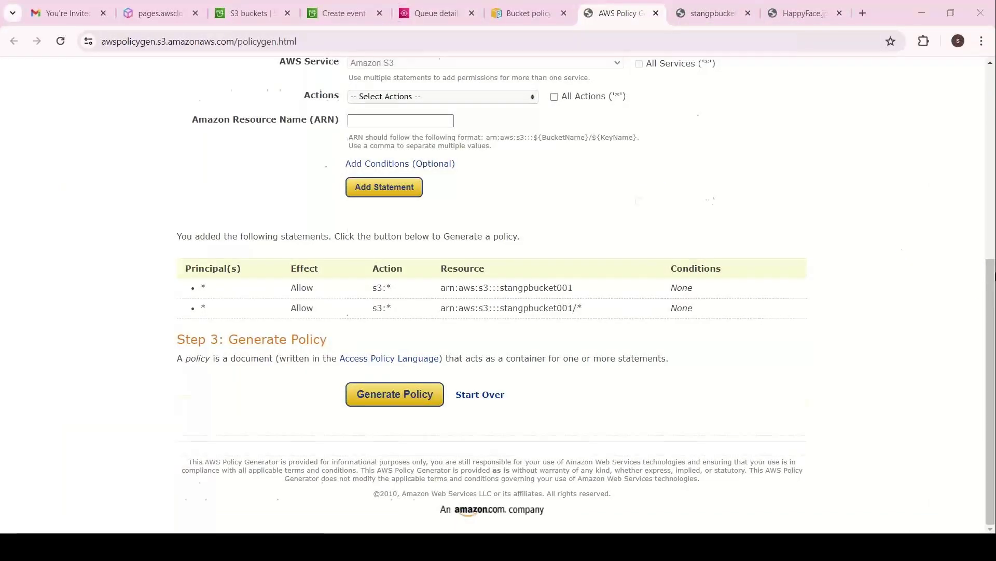
{"action": "scroll", "coordinate": [637, 181], "scroll_direction": "up", "scroll_amount": 6}
{"action": "left_click", "coordinate": [428, 264]}
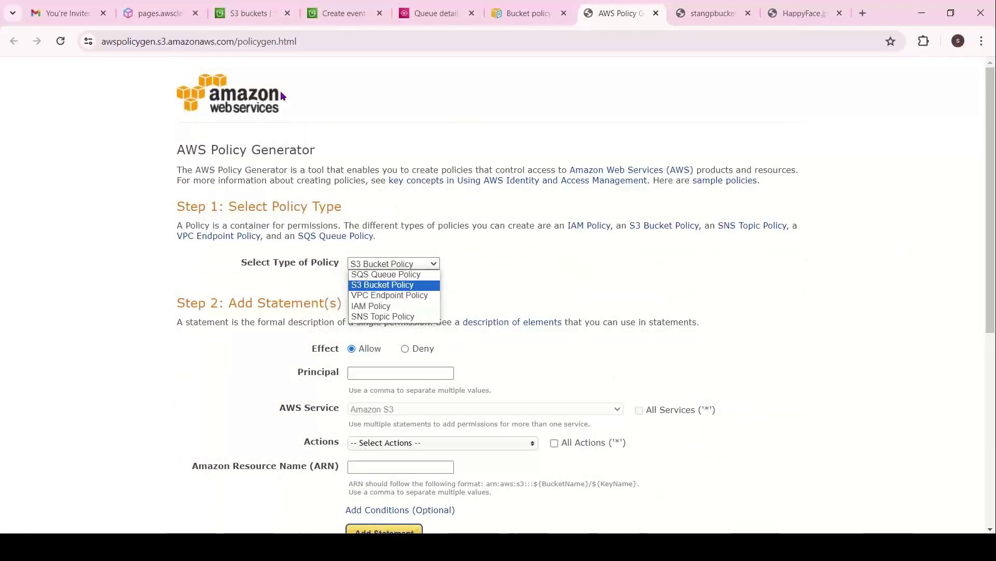
{"action": "left_click", "coordinate": [319, 33]}
{"action": "key", "text": "Return"}
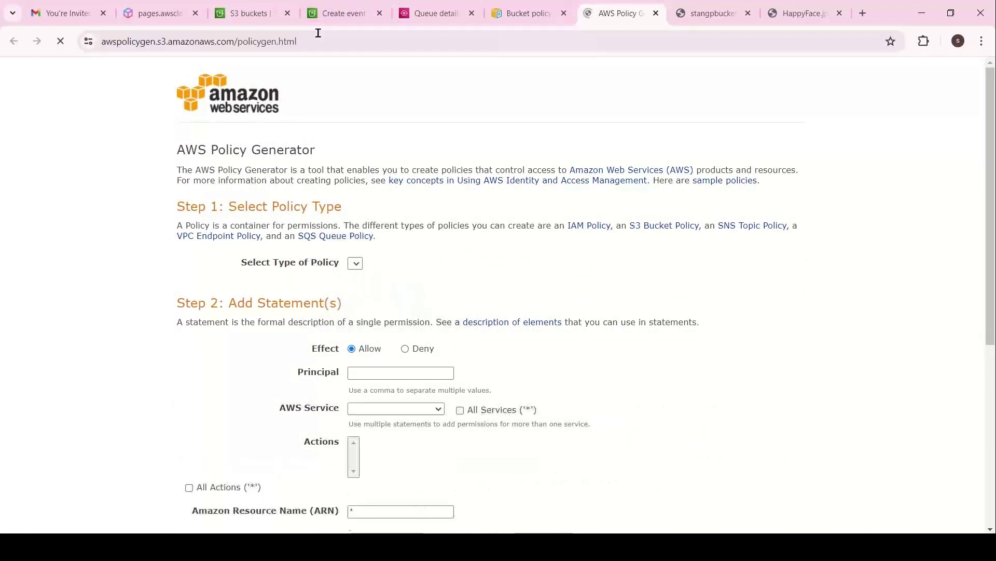
{"action": "left_click", "coordinate": [387, 265]}
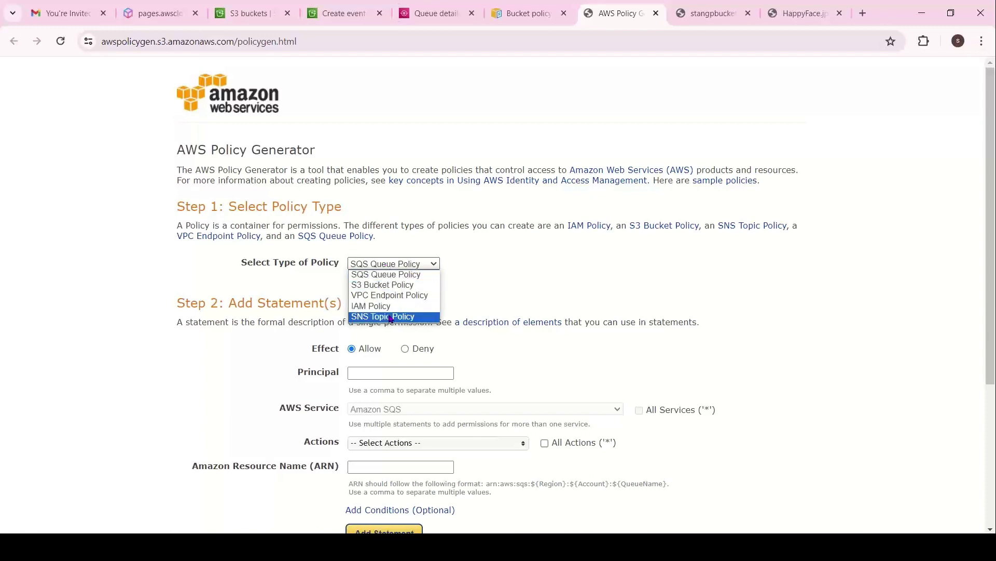
{"action": "left_click", "coordinate": [387, 274]}
{"action": "scroll", "coordinate": [519, 312], "scroll_direction": "down", "scroll_amount": 3}
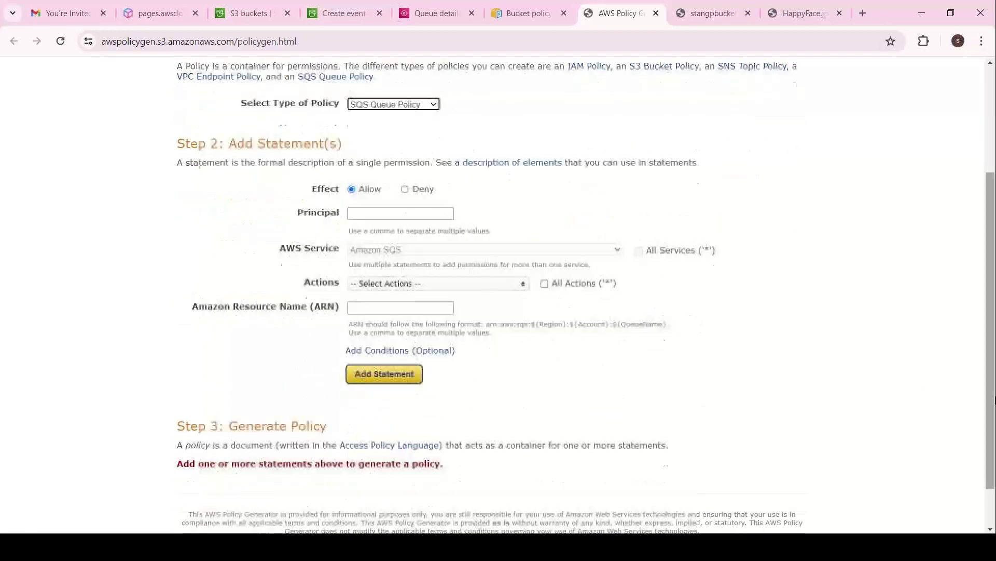
Step: Set the statement's principal to * and allow all SQS actions
{"action": "left_click", "coordinate": [365, 213]}
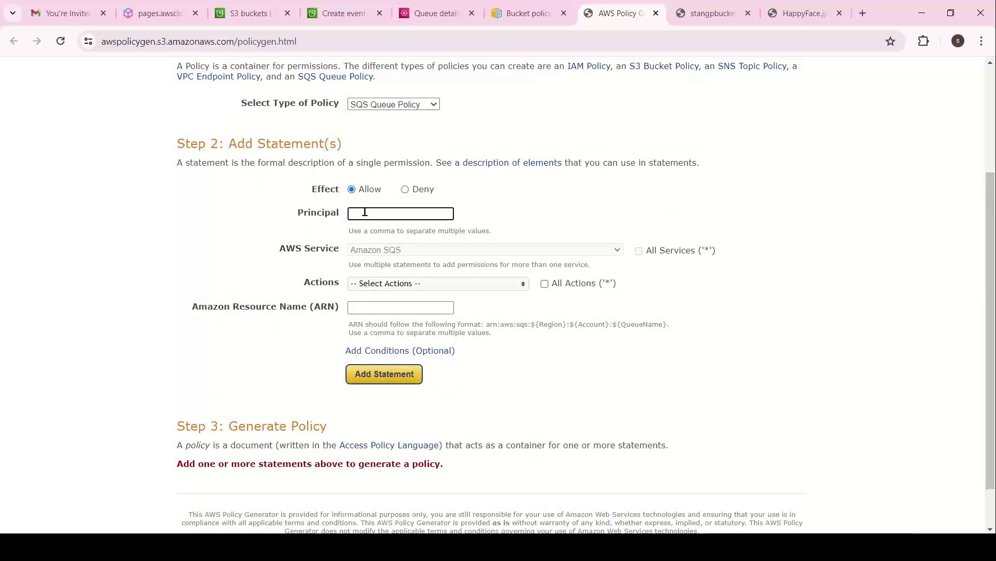
{"action": "left_click", "coordinate": [421, 283]}
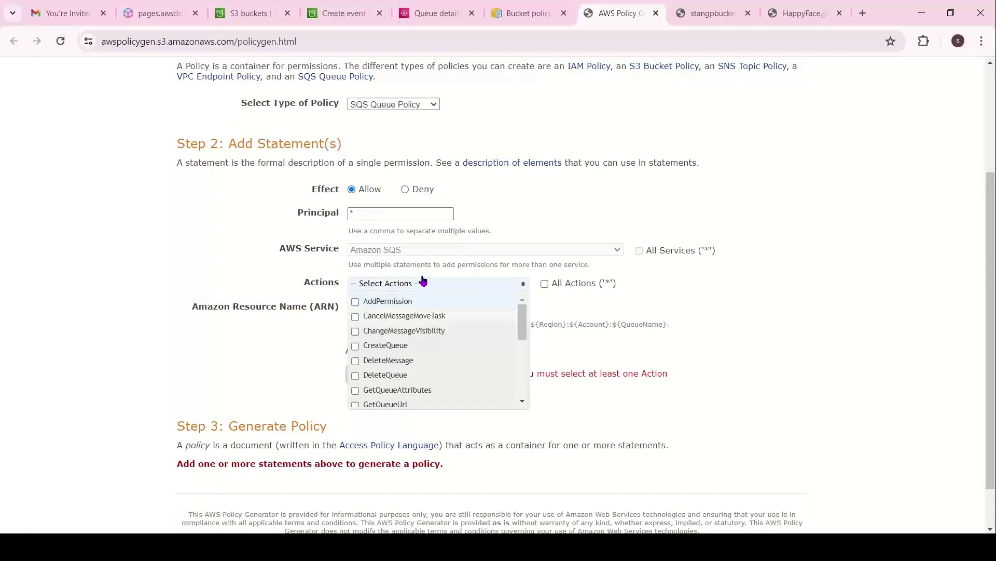
{"action": "left_click", "coordinate": [545, 284]}
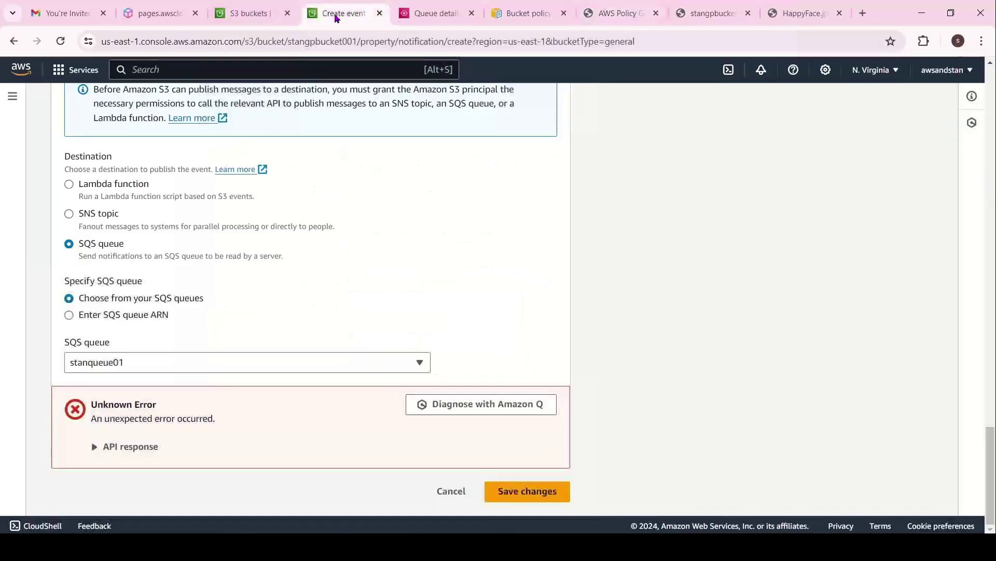
Step: Paste the copied stanqueue01 ARN as the statement's resource and add the statement to the policy
{"action": "left_click", "coordinate": [336, 15]}
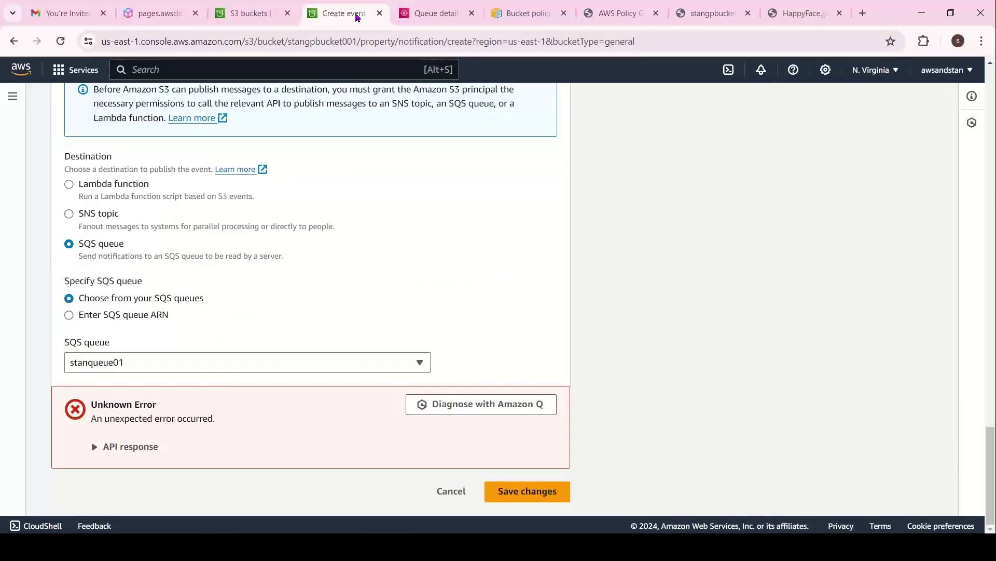
{"action": "left_click", "coordinate": [430, 14]}
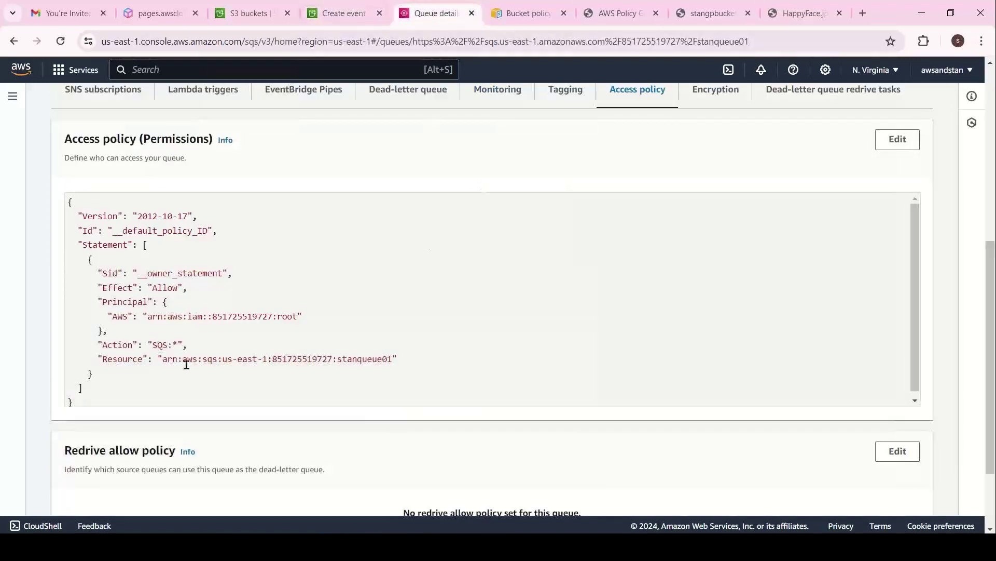
{"action": "left_click", "coordinate": [525, 14]}
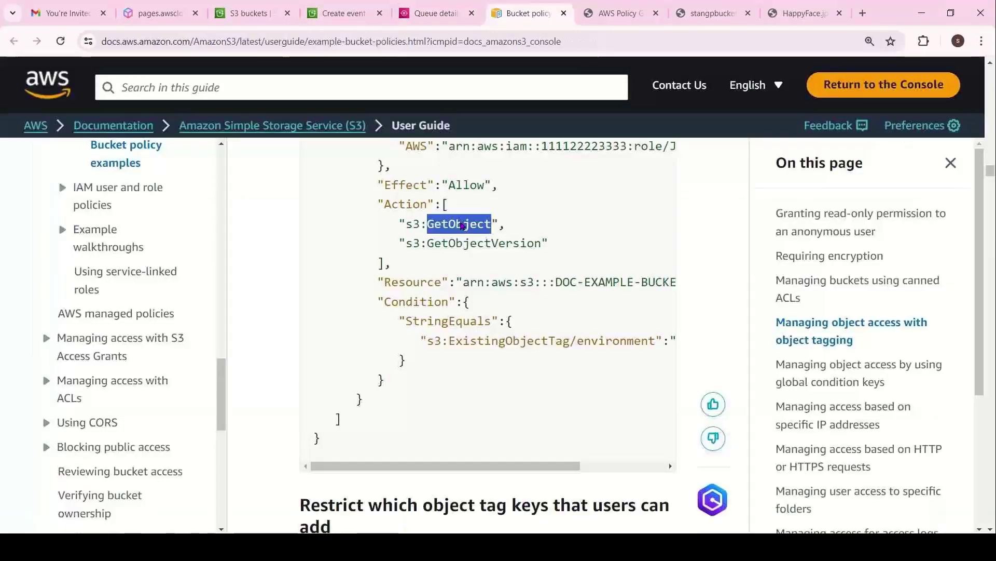
{"action": "left_click", "coordinate": [598, 7]}
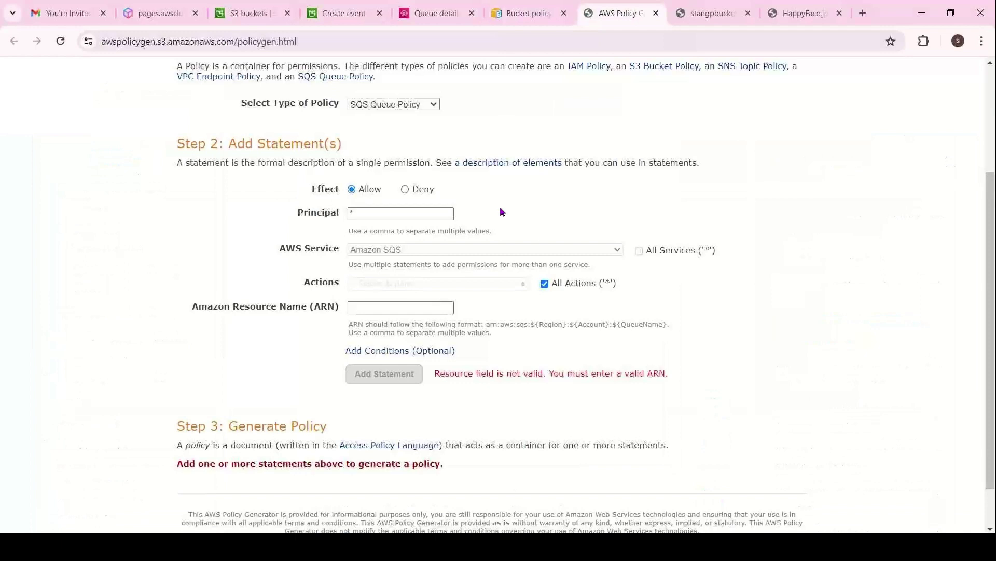
{"action": "left_click", "coordinate": [355, 308]}
{"action": "key", "text": "ctrl+v"}
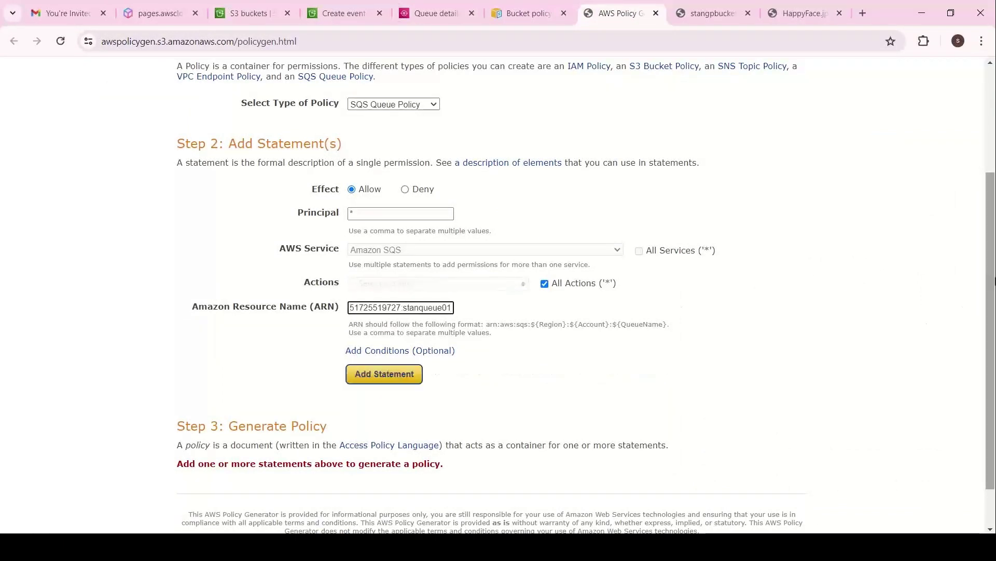
{"action": "scroll", "coordinate": [458, 359], "scroll_direction": "down", "scroll_amount": 1}
{"action": "left_click", "coordinate": [402, 330]}
{"action": "scroll", "coordinate": [394, 320], "scroll_direction": "down", "scroll_amount": 2}
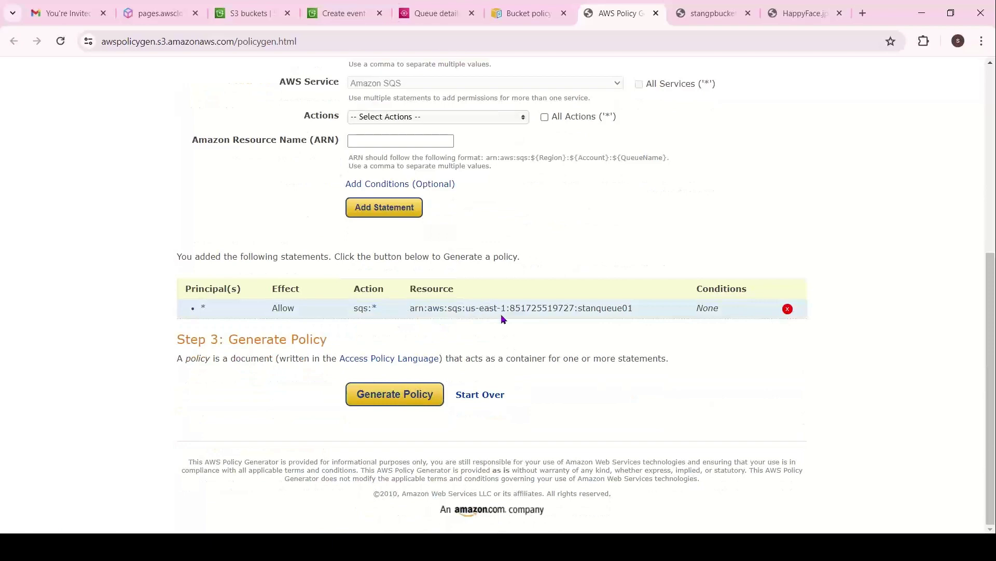
Step: Generate the SQS queue policy and copy the complete JSON document
{"action": "left_click_drag", "start_coordinate": [991, 298], "coordinate": [993, 203]}
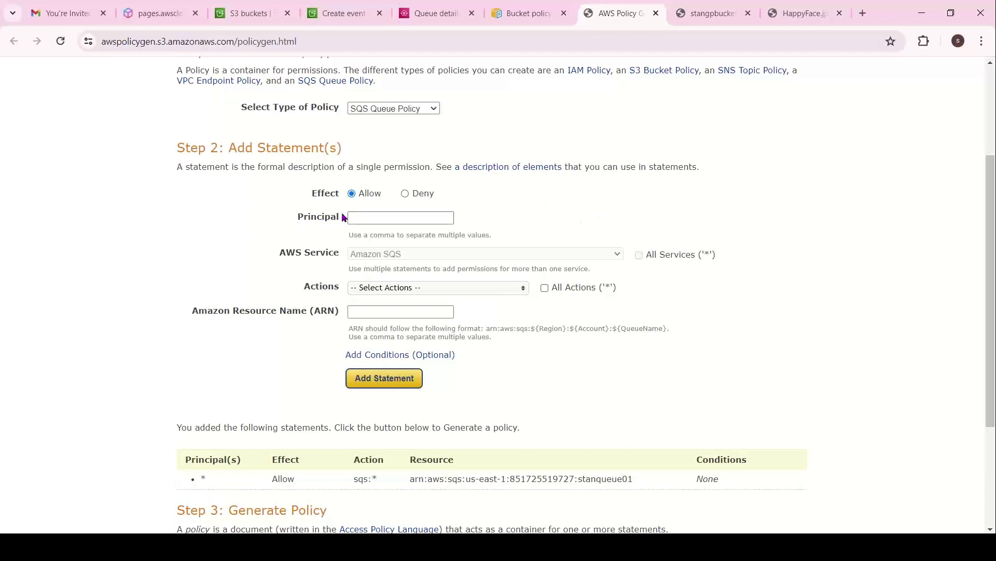
{"action": "mouse_move", "coordinate": [322, 222]}
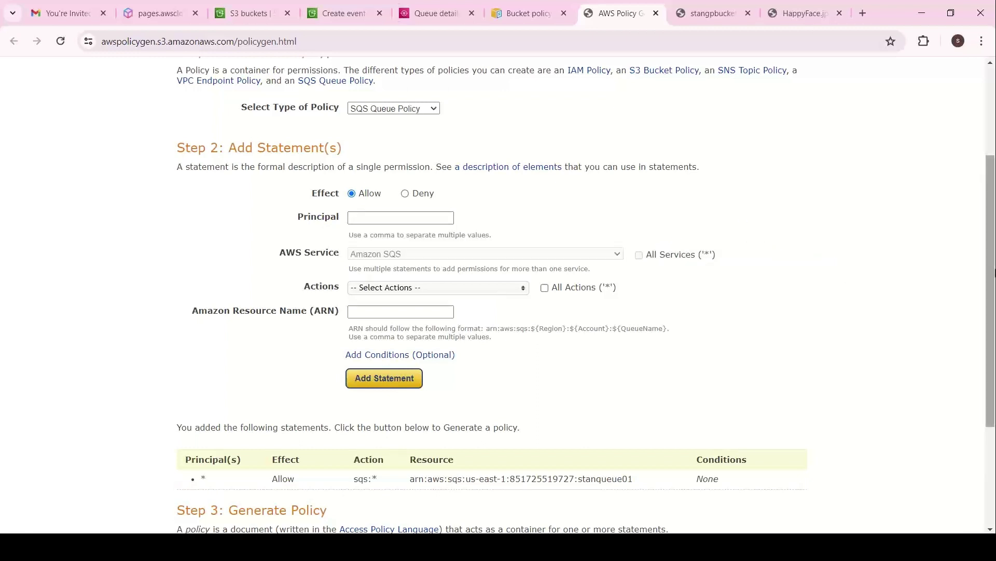
{"action": "scroll", "coordinate": [855, 407], "scroll_direction": "down", "scroll_amount": 3}
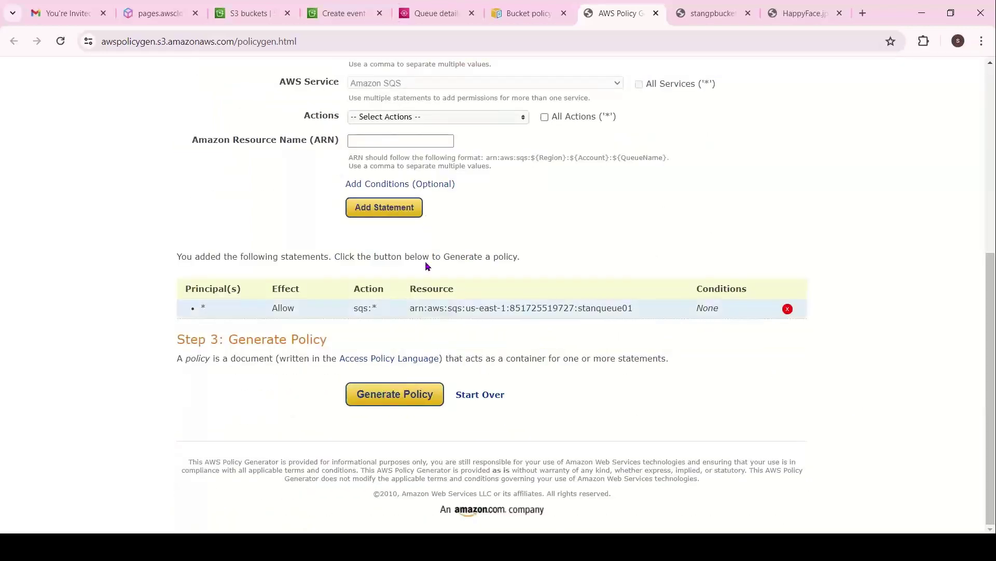
{"action": "left_click", "coordinate": [368, 393]}
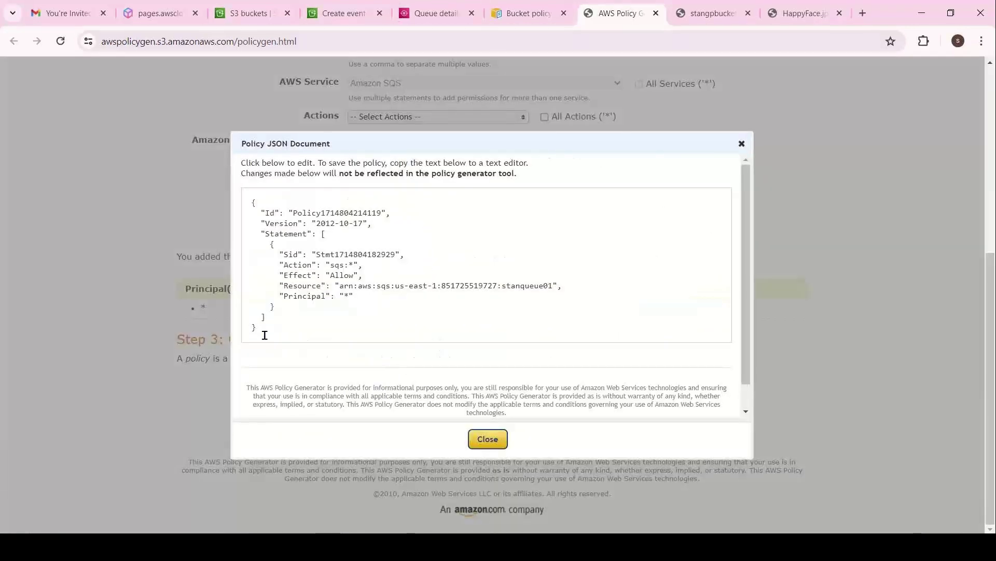
{"action": "left_click_drag", "start_coordinate": [264, 334], "coordinate": [251, 199]}
{"action": "key", "text": "ctrl+c"}
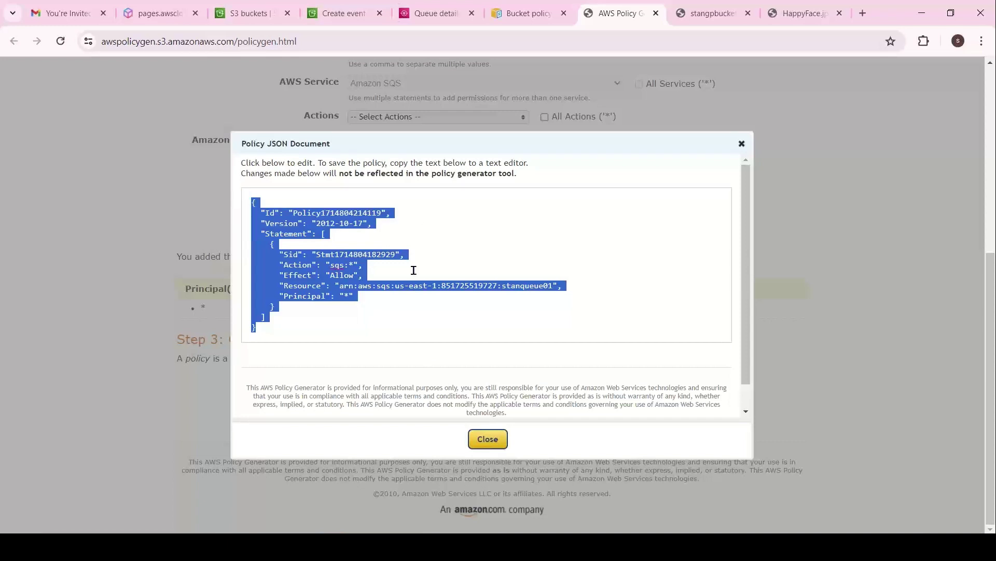
{"action": "left_click_drag", "start_coordinate": [628, 3], "coordinate": [916, 296]}
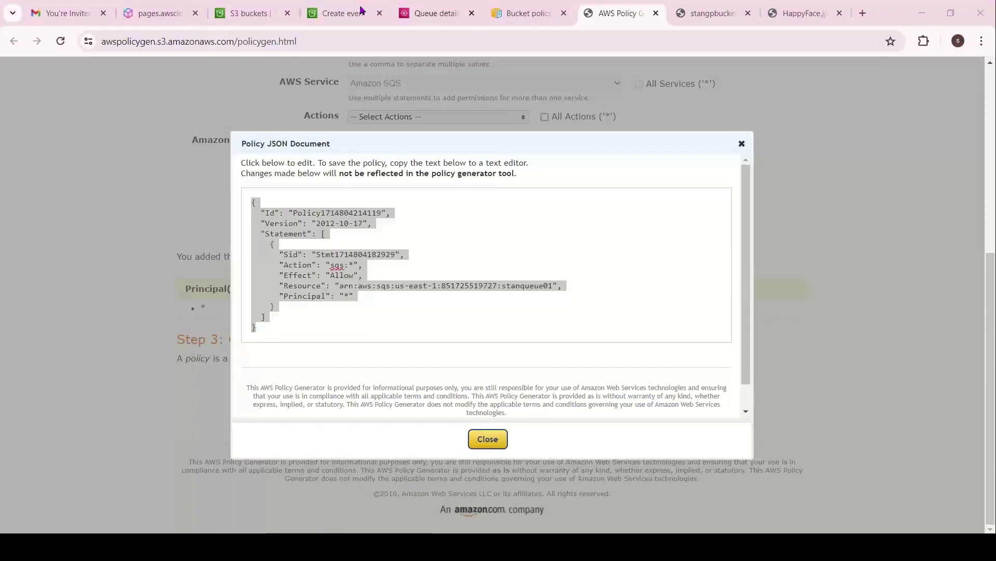
Step: Replace stanqueue01's entire access policy with the copied policy JSON and save the queue
{"action": "left_click", "coordinate": [438, 12]}
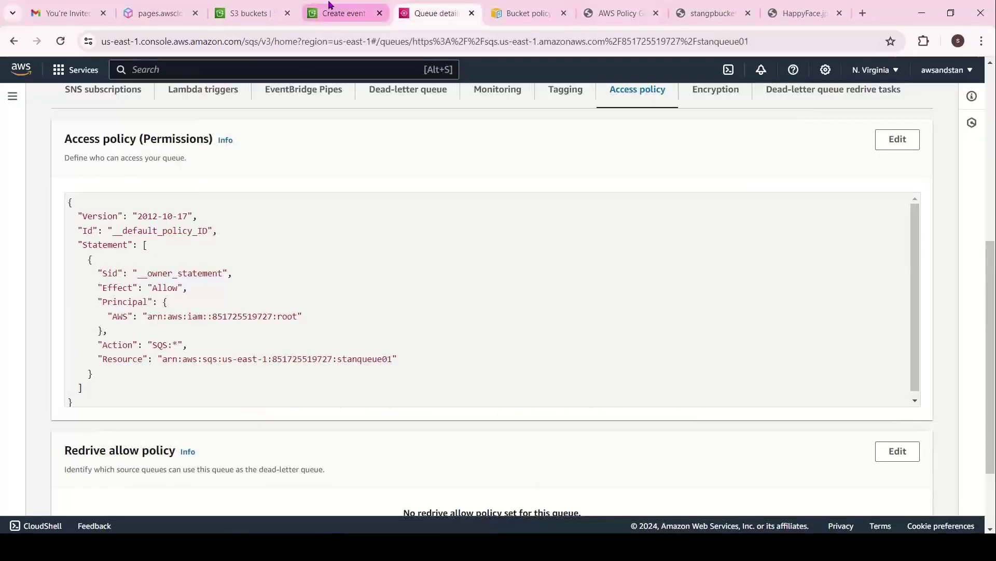
{"action": "left_click", "coordinate": [898, 139]}
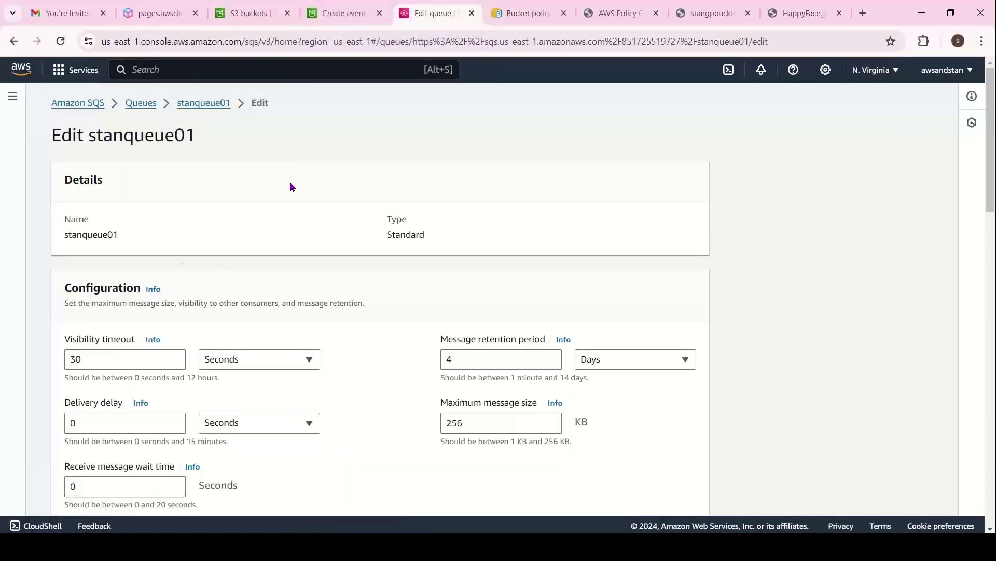
{"action": "left_click_drag", "start_coordinate": [992, 103], "coordinate": [993, 408]}
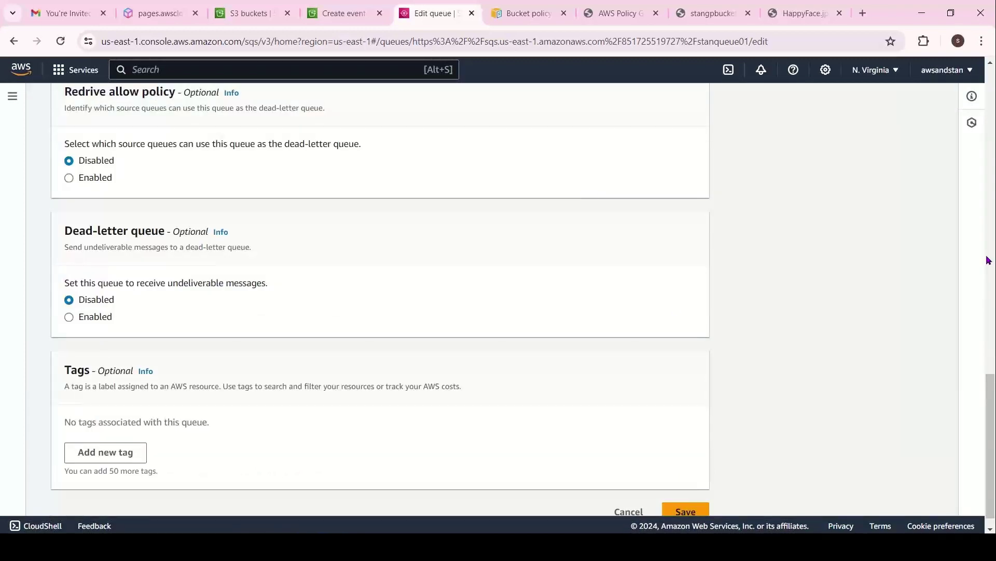
{"action": "left_click_drag", "start_coordinate": [995, 410], "coordinate": [995, 302]}
{"action": "left_click_drag", "start_coordinate": [99, 373], "coordinate": [72, 128]}
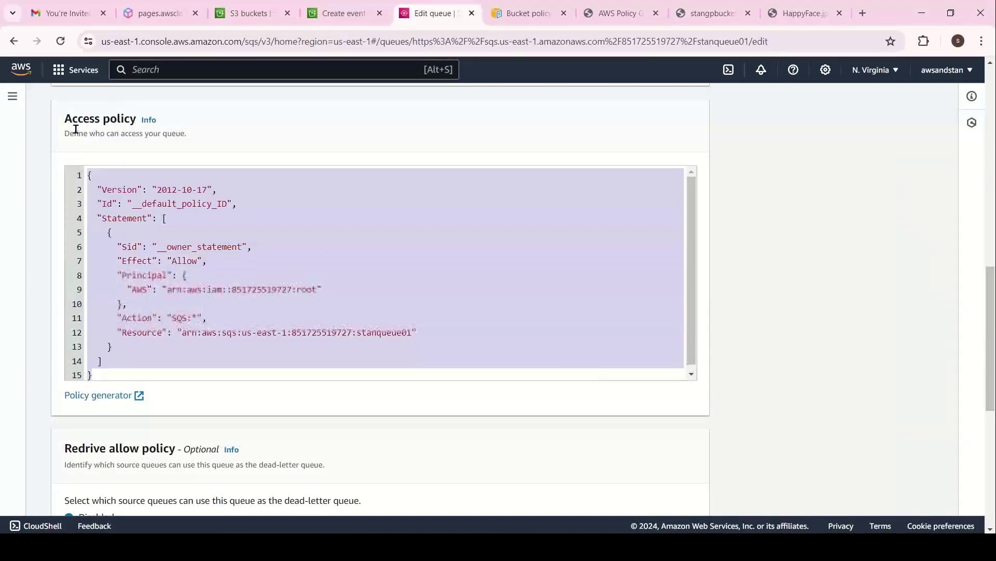
{"action": "key", "text": "BackSpace"}
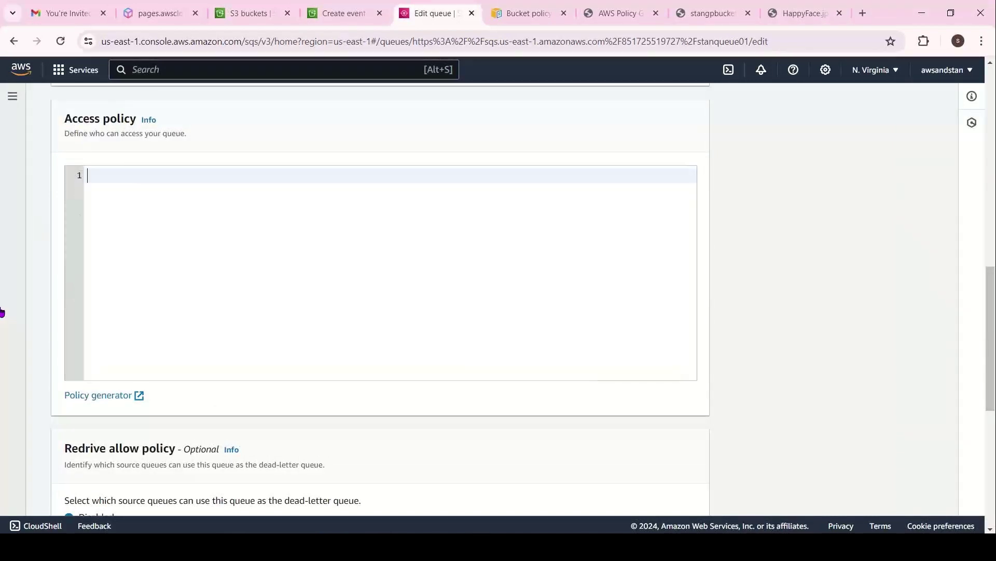
{"action": "key", "text": "ctrl+v"}
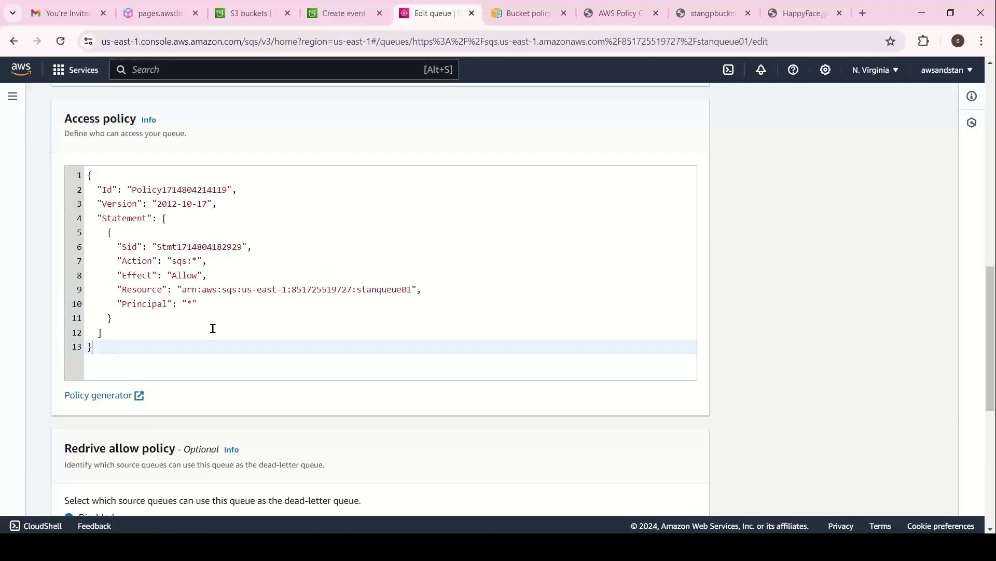
{"action": "left_click_drag", "start_coordinate": [992, 289], "coordinate": [993, 403]}
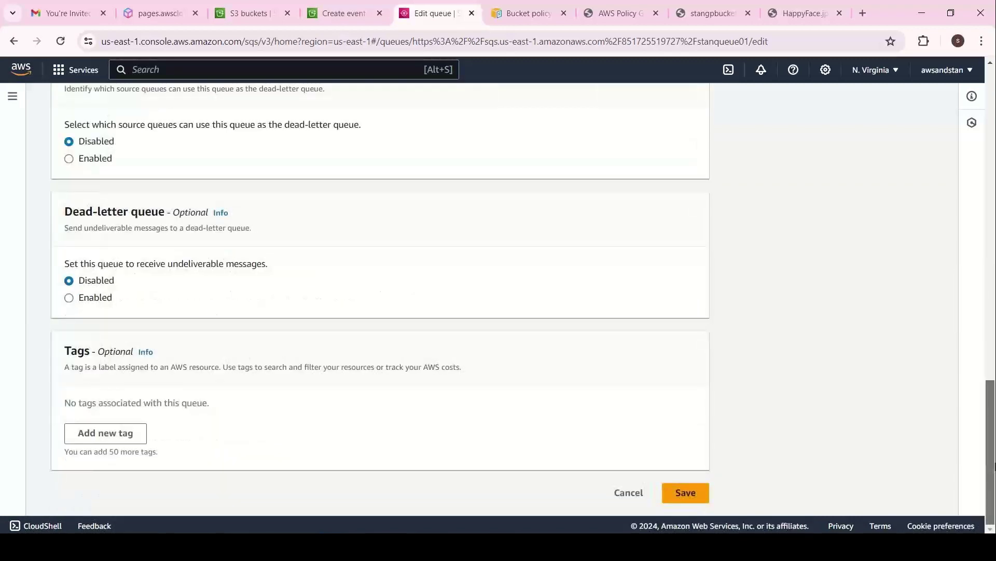
{"action": "left_click", "coordinate": [686, 488]}
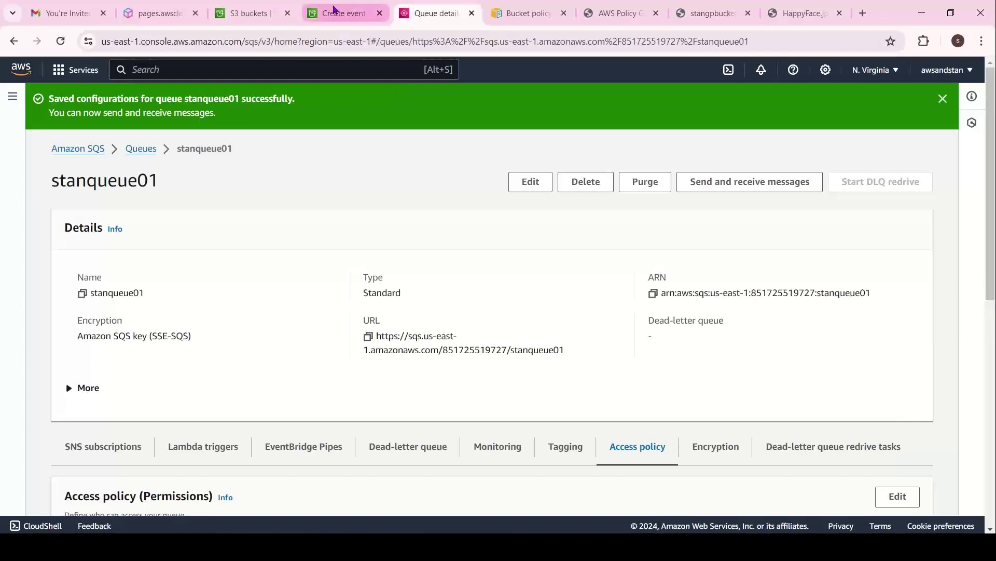
Step: Return to the event notification form for stangpbucket001 and save stannewrequest01 again with stanqueue01 as the destination
{"action": "left_click", "coordinate": [368, 12]}
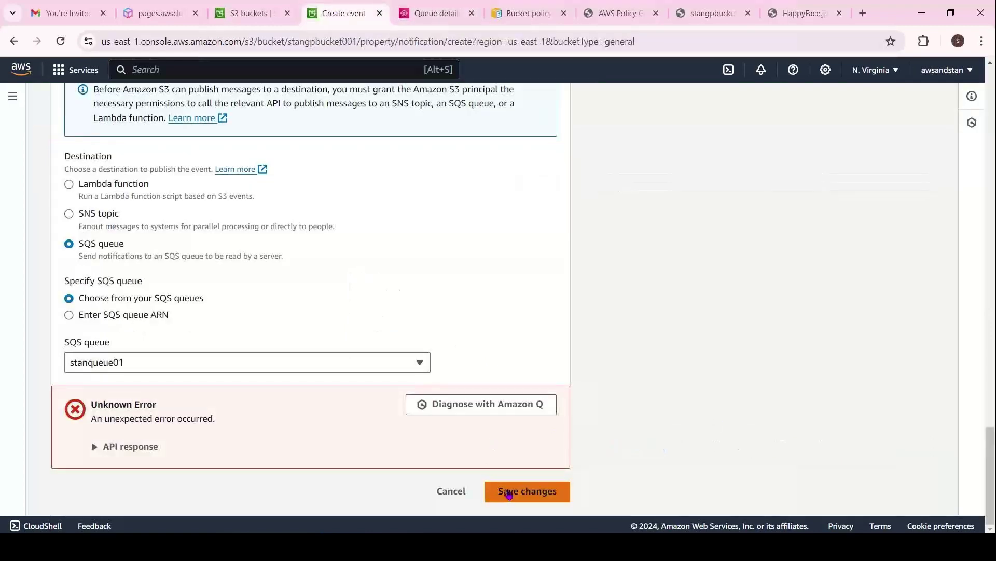
{"action": "left_click", "coordinate": [509, 491]}
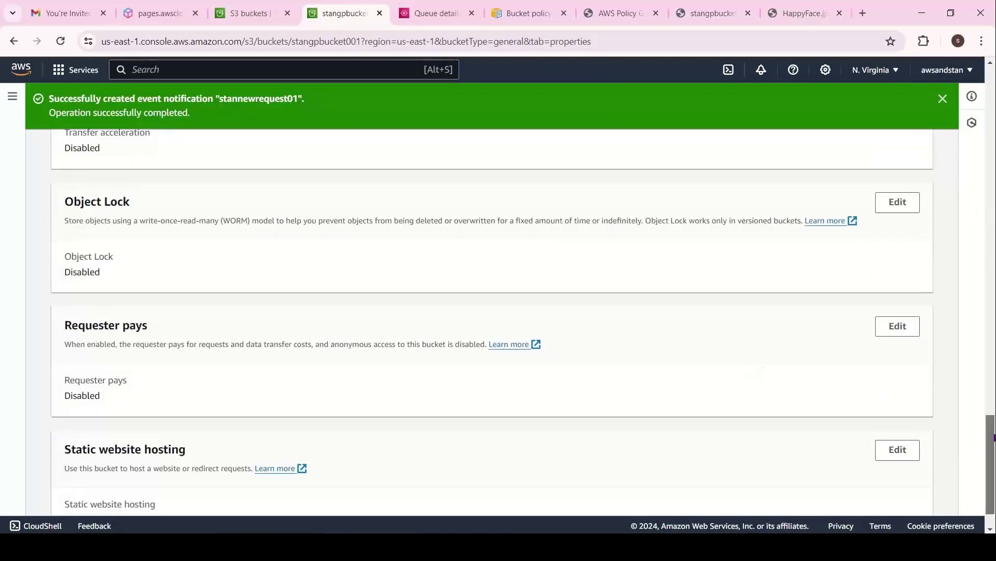
{"action": "left_click_drag", "start_coordinate": [993, 431], "coordinate": [960, 296]}
Step: Switch to stanqueue01, open its page for sending and receiving messages, and poll the queue for messages
{"action": "left_click", "coordinate": [423, 16]}
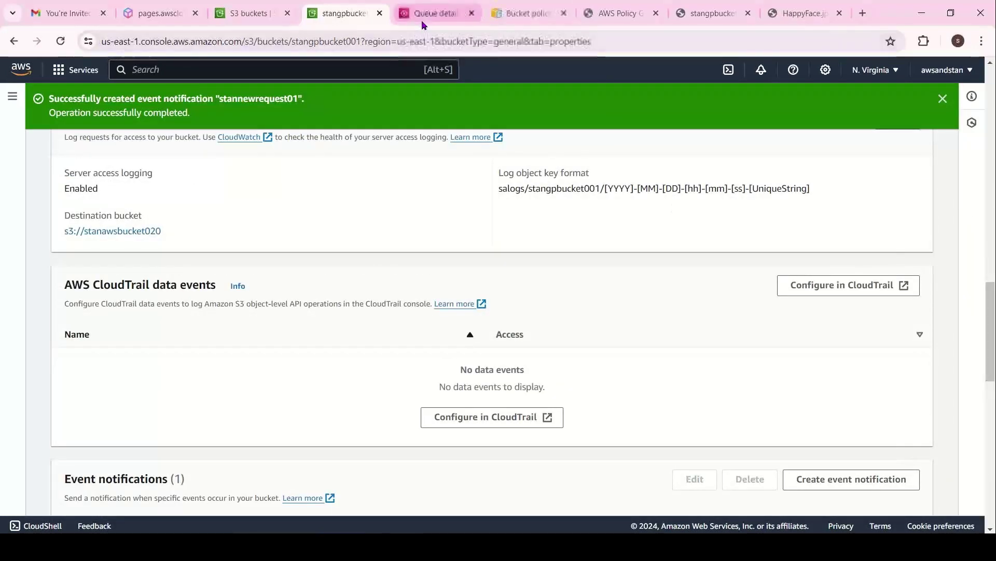
{"action": "left_click_drag", "start_coordinate": [992, 223], "coordinate": [994, 325]}
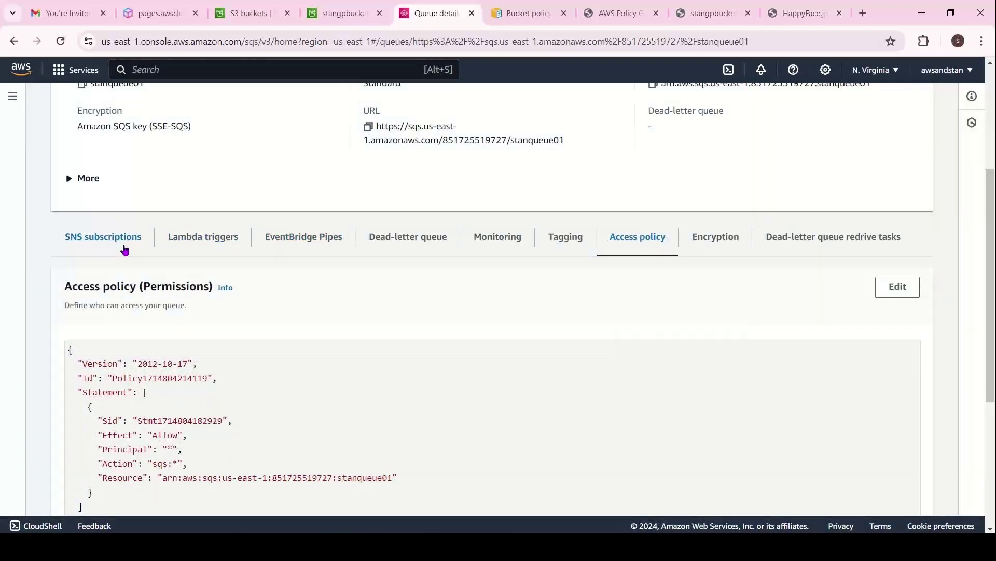
{"action": "left_click", "coordinate": [121, 243]}
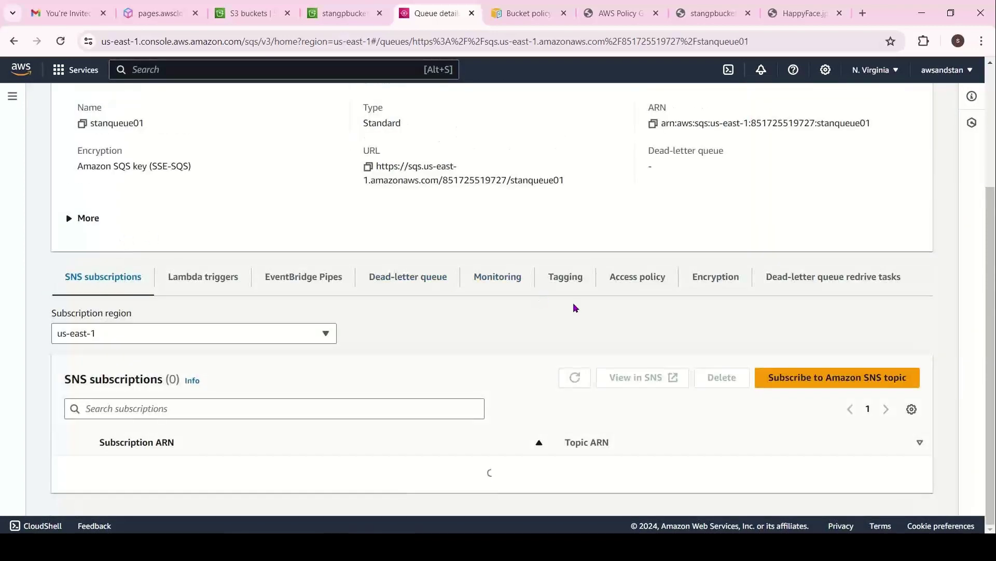
{"action": "scroll", "coordinate": [574, 307], "scroll_direction": "down", "scroll_amount": 1}
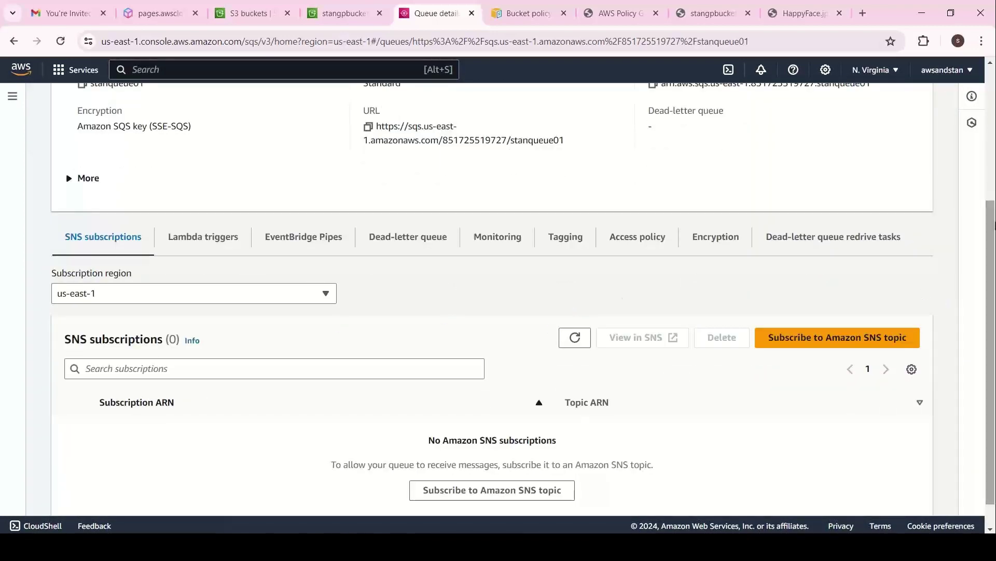
{"action": "left_click_drag", "start_coordinate": [995, 218], "coordinate": [995, 83]}
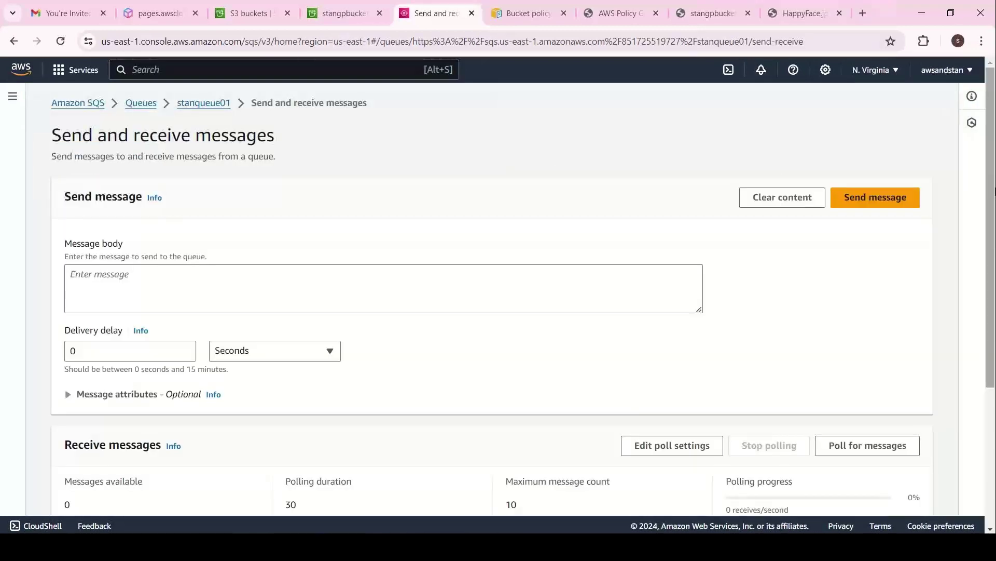
{"action": "scroll", "coordinate": [994, 196], "scroll_direction": "down", "scroll_amount": 4}
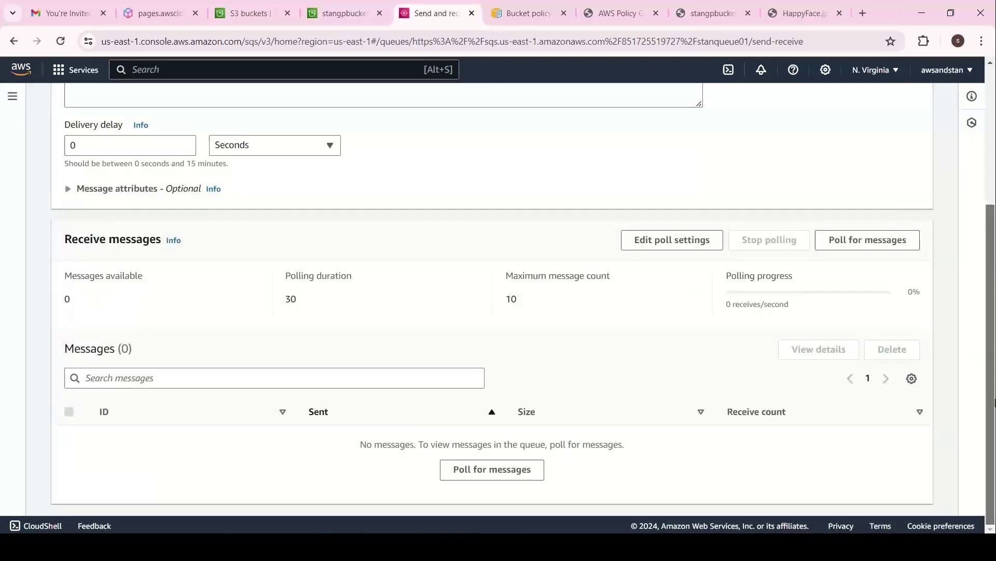
{"action": "left_click", "coordinate": [867, 246]}
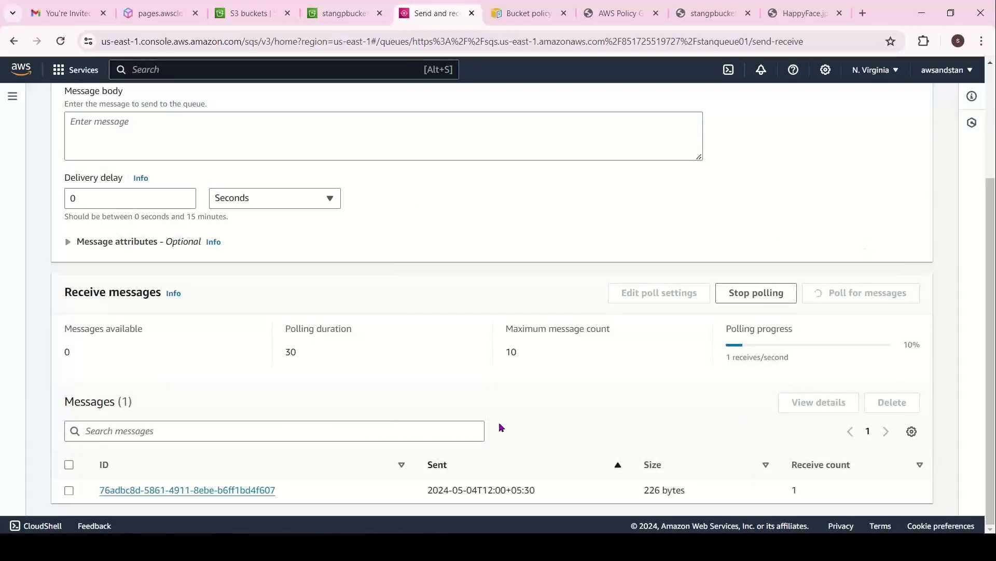
Step: Examine the received message's body, including its event type, and close the message
{"action": "left_click", "coordinate": [222, 490]}
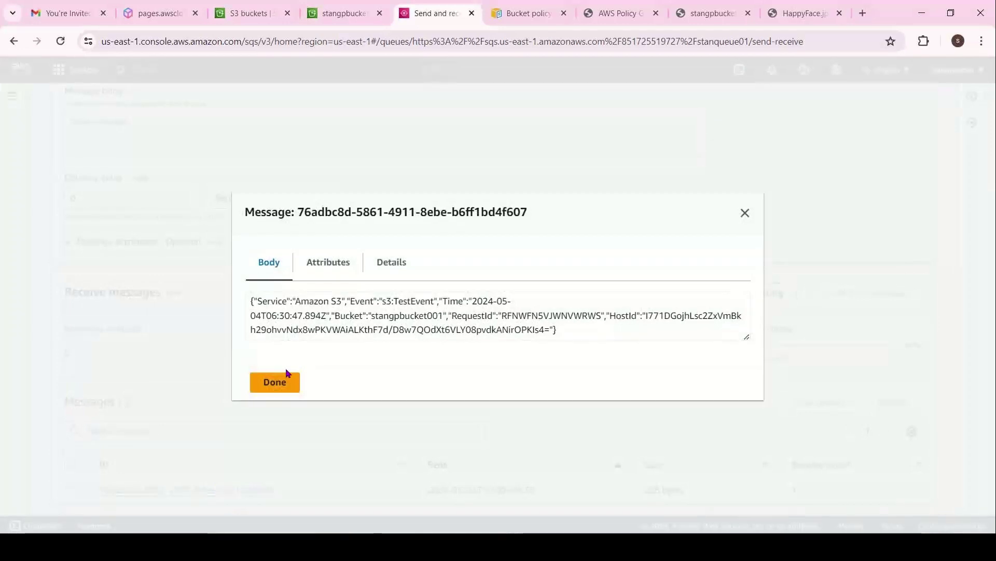
{"action": "left_click_drag", "start_coordinate": [382, 302], "coordinate": [436, 301]}
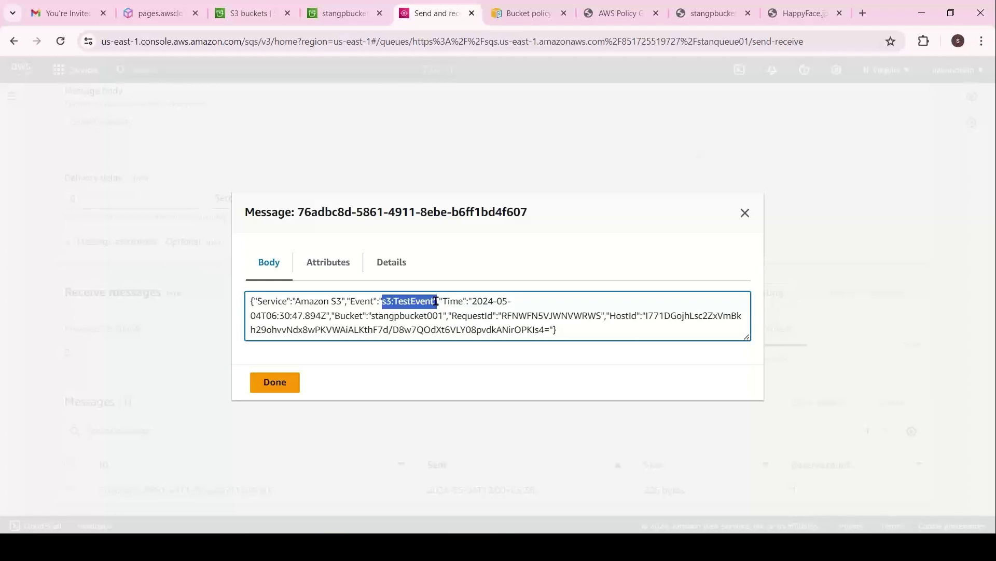
{"action": "left_click", "coordinate": [744, 214]}
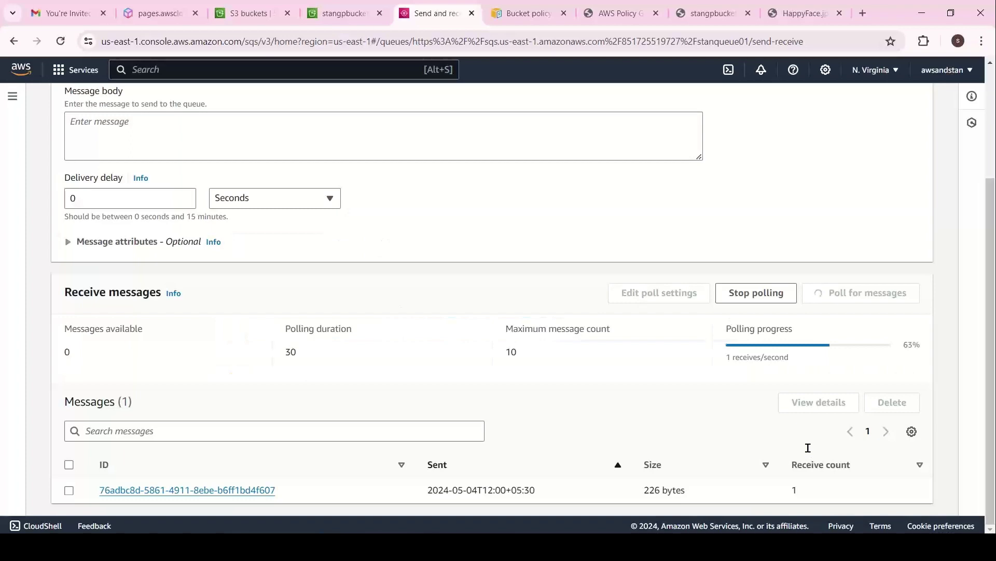
Step: Delete the S3 test event message from stanqueue01 and confirm the deletion
{"action": "left_click", "coordinate": [69, 490]}
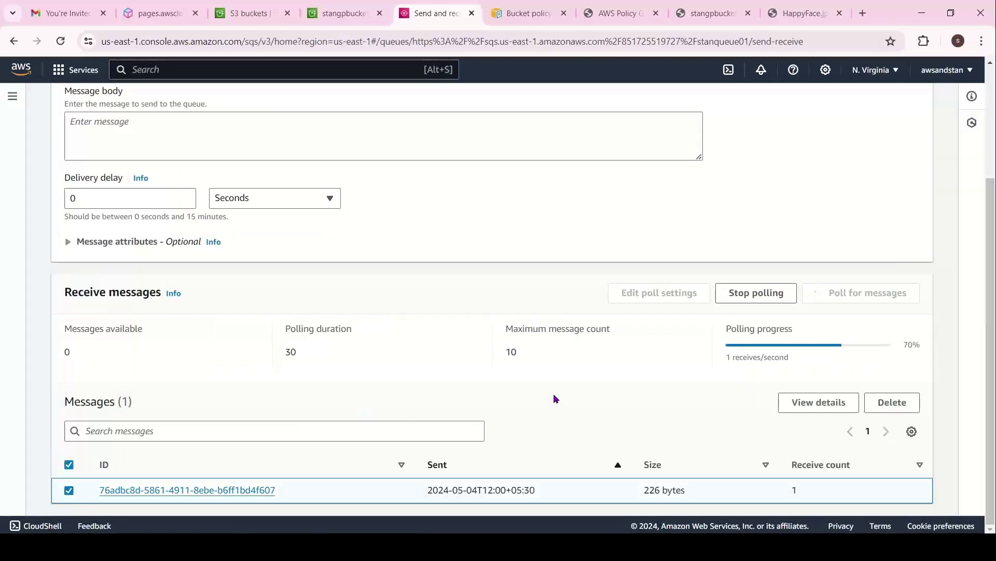
{"action": "left_click", "coordinate": [876, 408]}
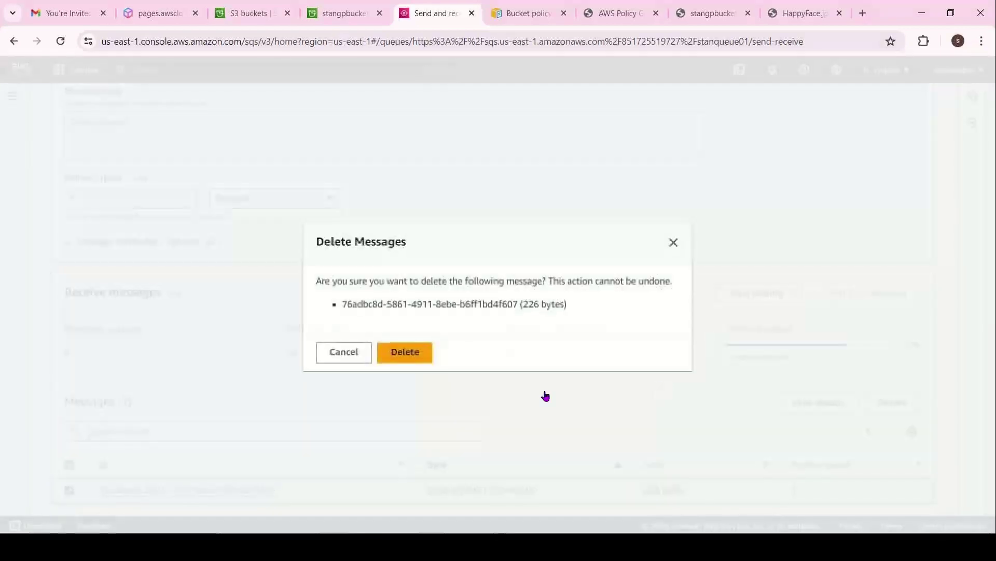
{"action": "left_click", "coordinate": [407, 351]}
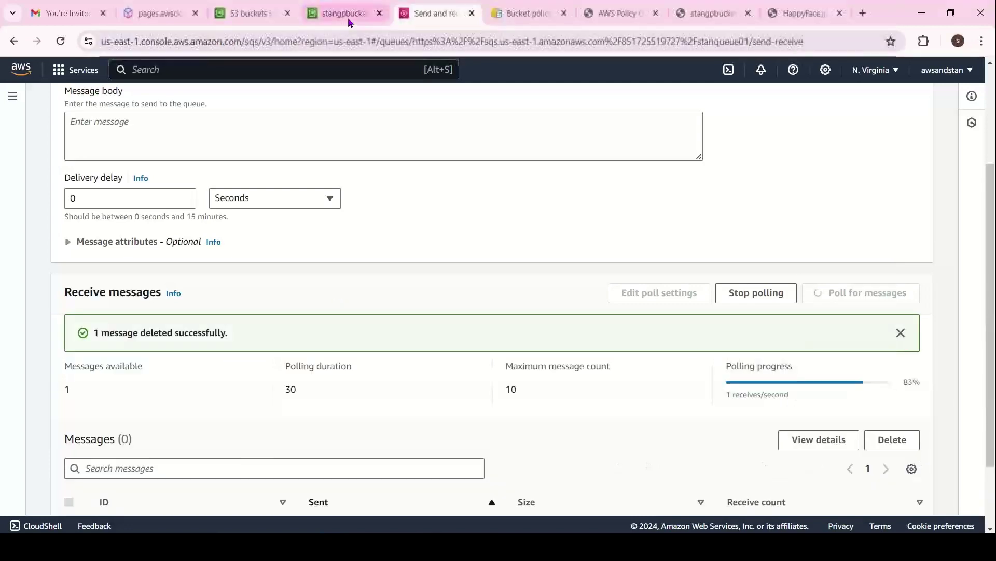
Step: Upload cloudwatch_custom_metrics.txt from the local stan demo folder to the objects of stangpbucket001
{"action": "left_click", "coordinate": [341, 13]}
{"action": "scroll", "coordinate": [492, 312], "scroll_direction": "up", "scroll_amount": 15}
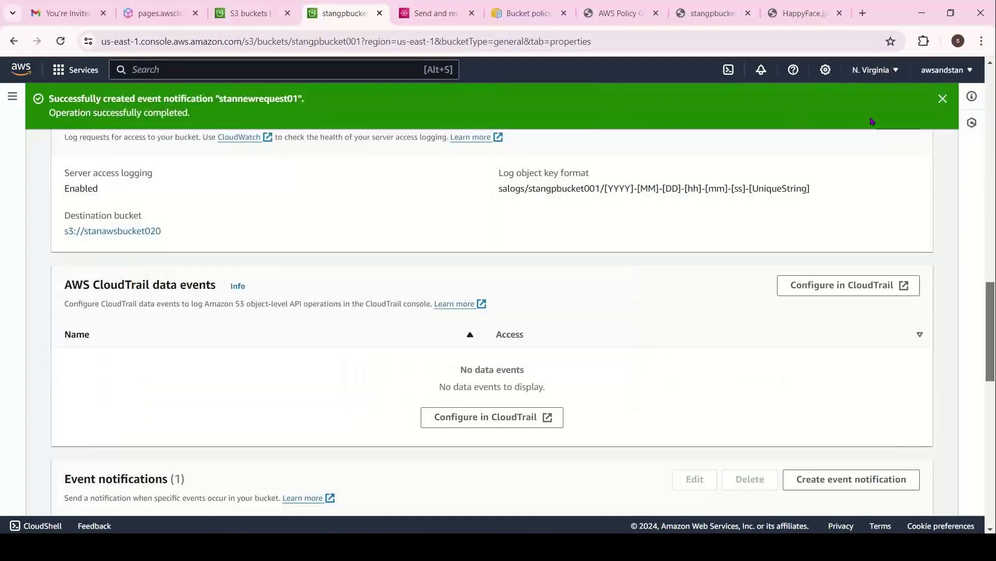
{"action": "scroll", "coordinate": [872, 121], "scroll_direction": "up", "scroll_amount": 15}
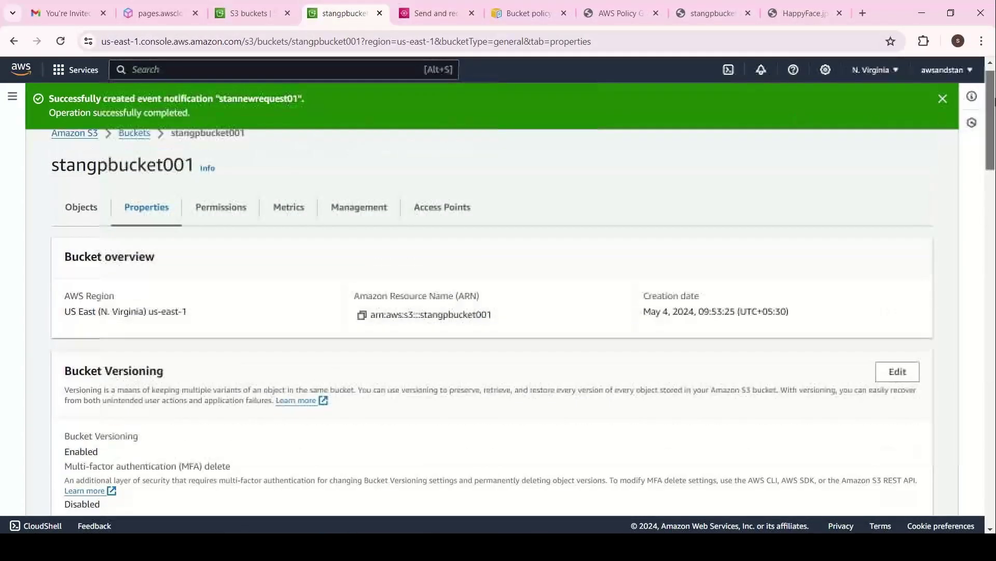
{"action": "left_click", "coordinate": [86, 207]}
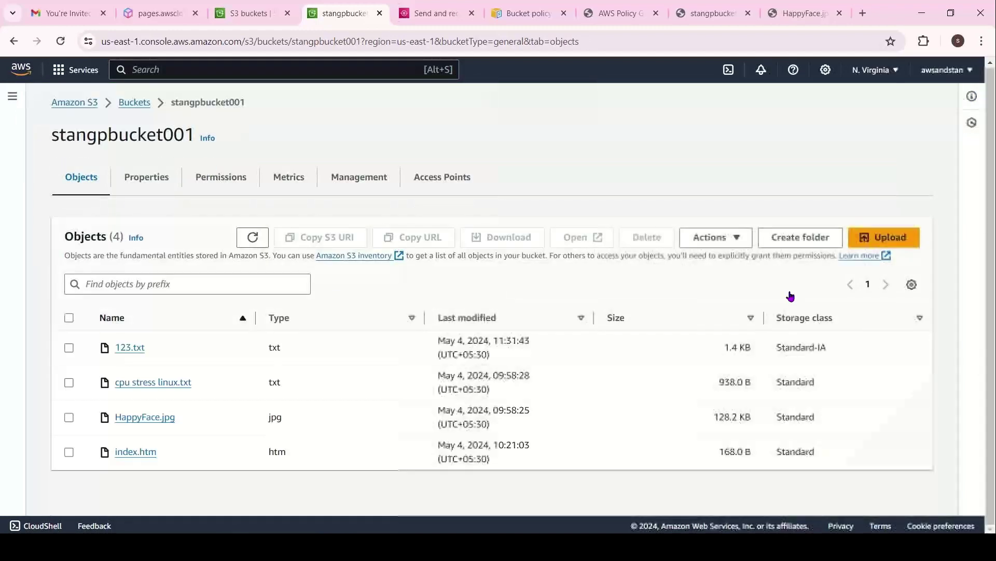
{"action": "key", "text": "alt+Tab"}
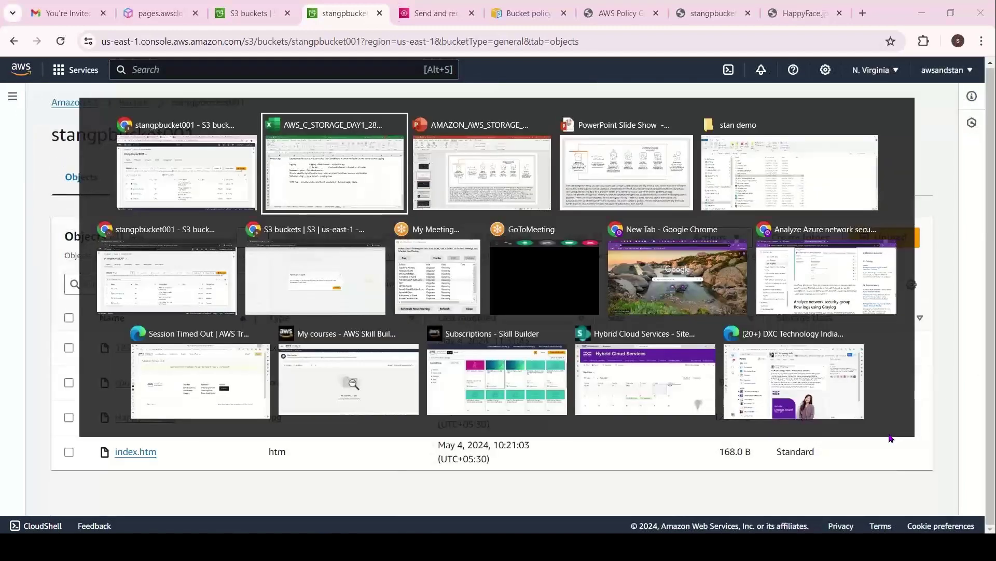
{"action": "key", "text": "alt+Tab"}
{"action": "key", "text": "alt+Tab"}
{"action": "key", "text": "alt+Tab"}
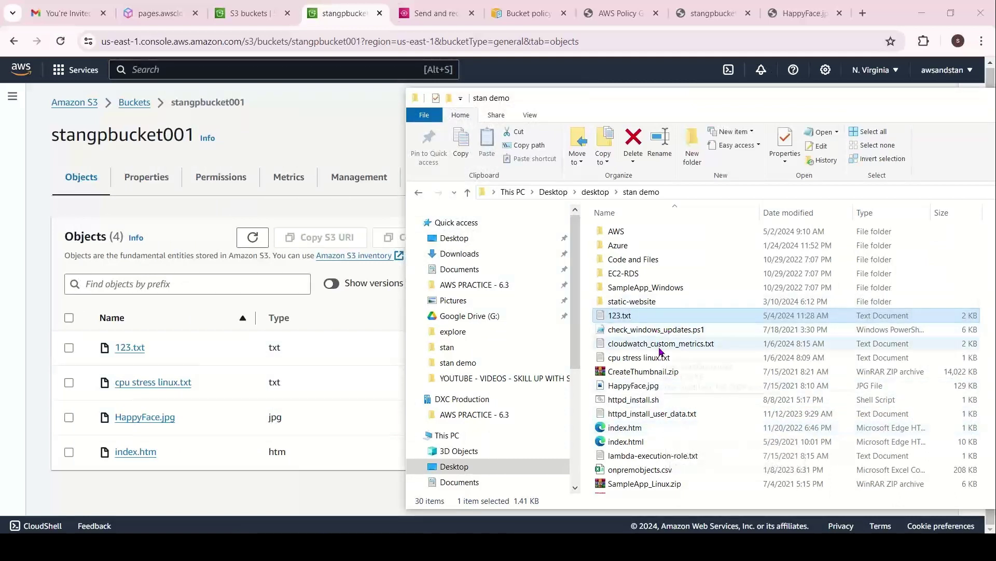
{"action": "left_click_drag", "start_coordinate": [659, 346], "coordinate": [255, 408]}
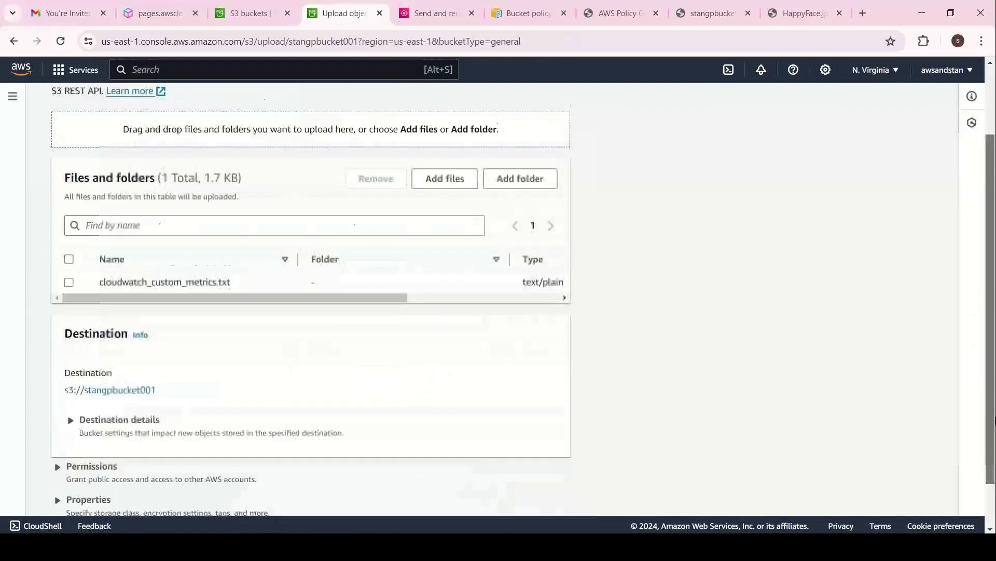
{"action": "scroll", "coordinate": [947, 458], "scroll_direction": "down", "scroll_amount": 1}
{"action": "left_click", "coordinate": [539, 491]}
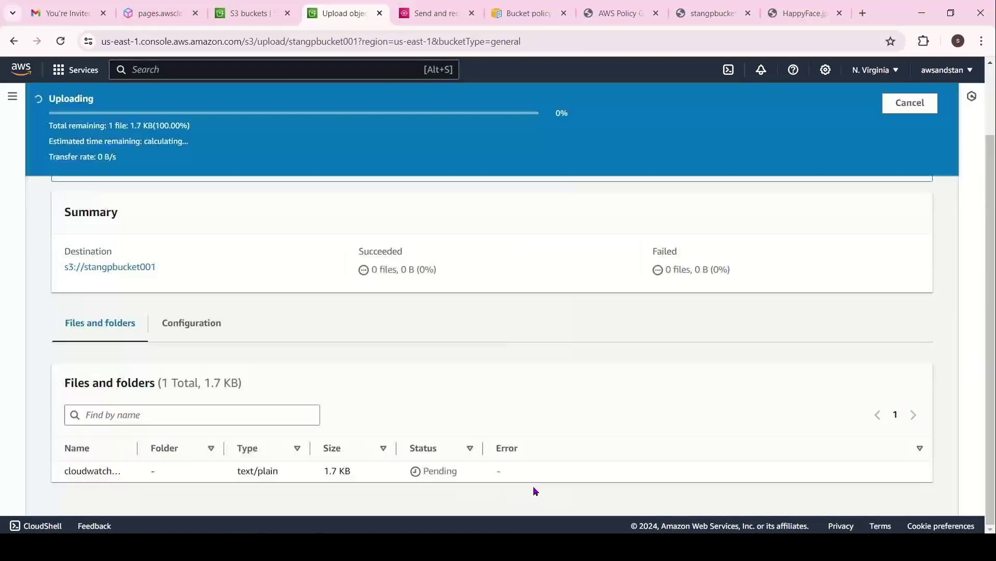
Step: Return to stanqueue01's send and receive messages page and poll the queue again for the upload's message
{"action": "left_click", "coordinate": [422, 6]}
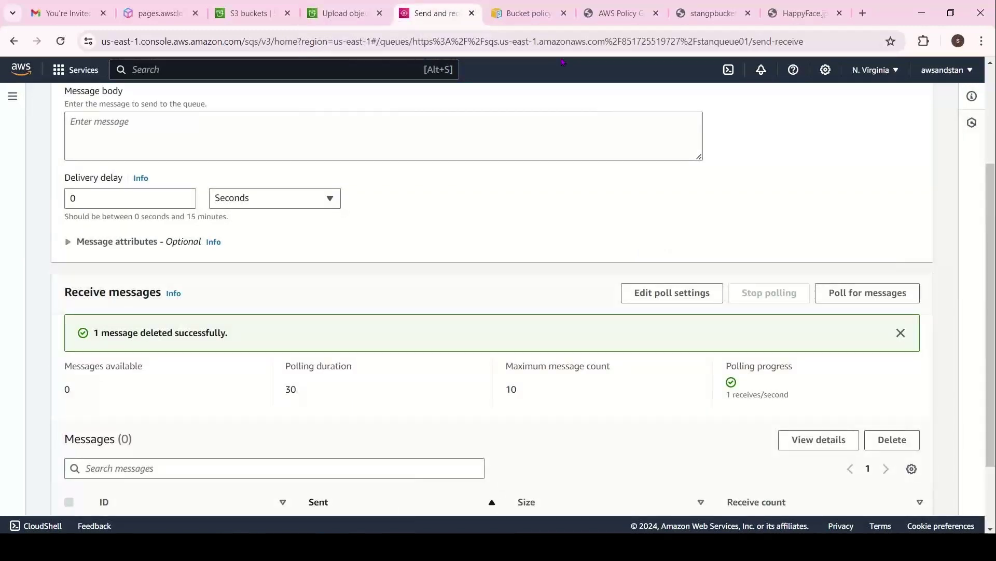
{"action": "scroll", "coordinate": [917, 393], "scroll_direction": "down", "scroll_amount": 2}
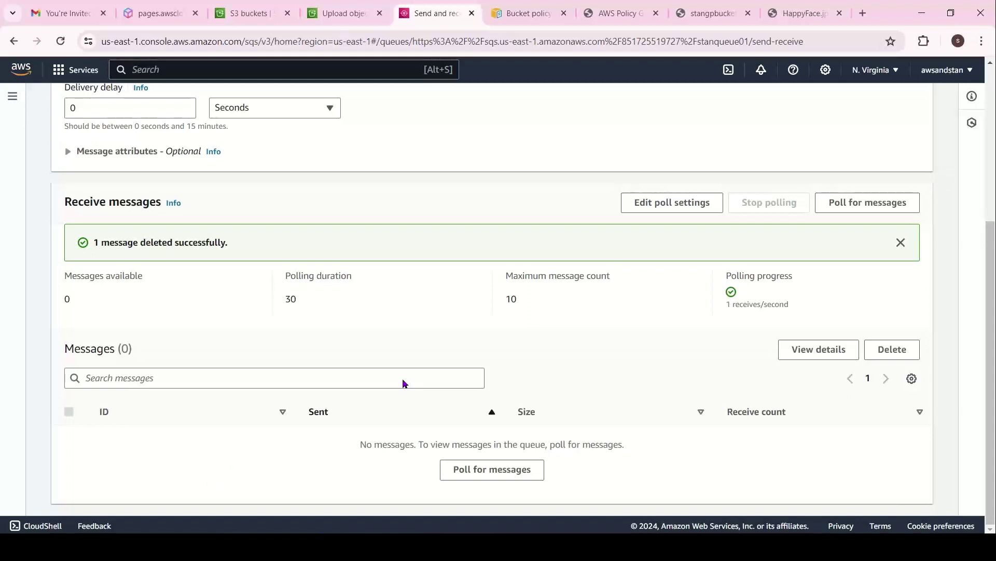
{"action": "left_click", "coordinate": [855, 204]}
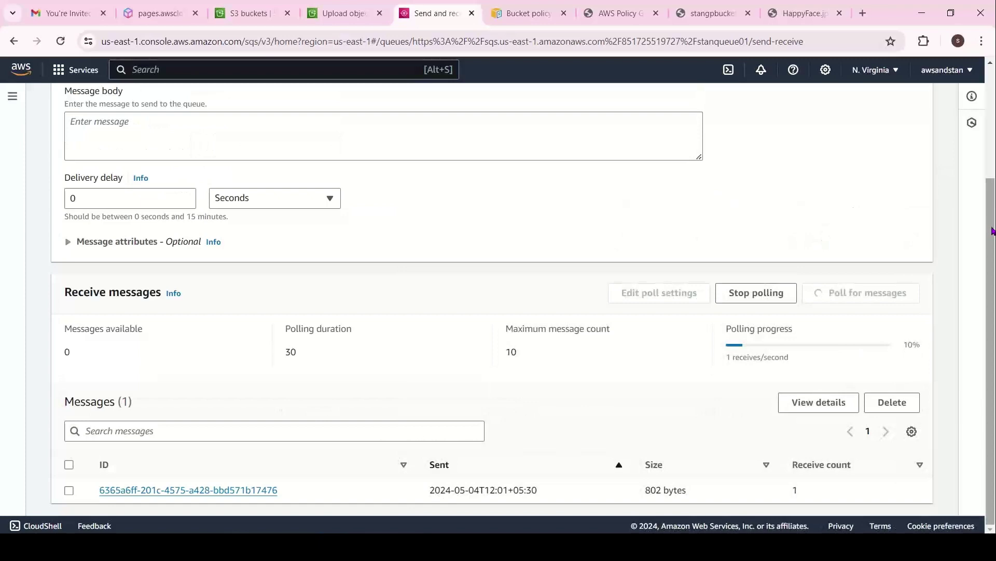
Step: Open the new message and examine its body for the event name, source IP address, bucket and uploaded object's key
{"action": "double_click", "coordinate": [156, 492]}
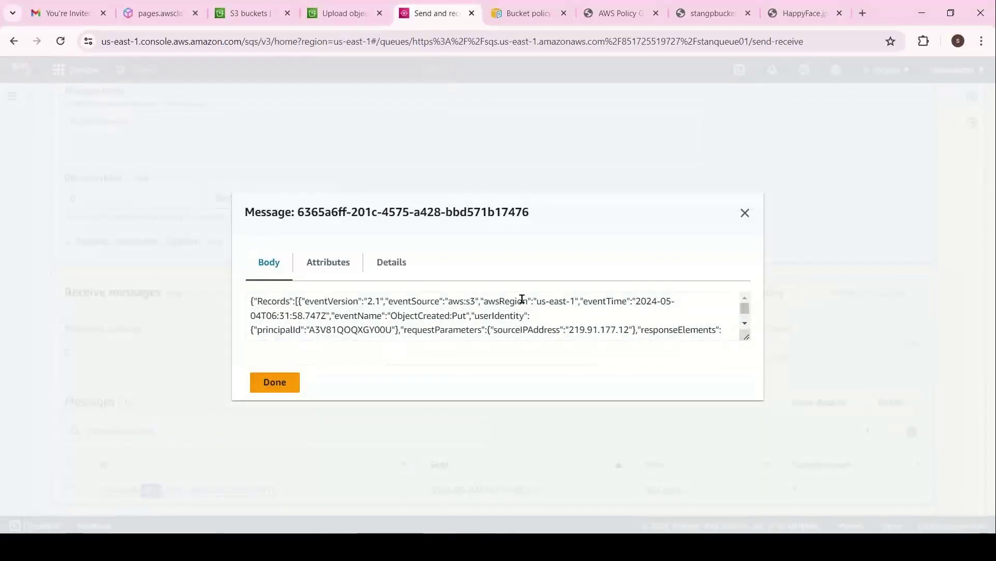
{"action": "left_click", "coordinate": [743, 324]}
{"action": "left_click", "coordinate": [743, 324]}
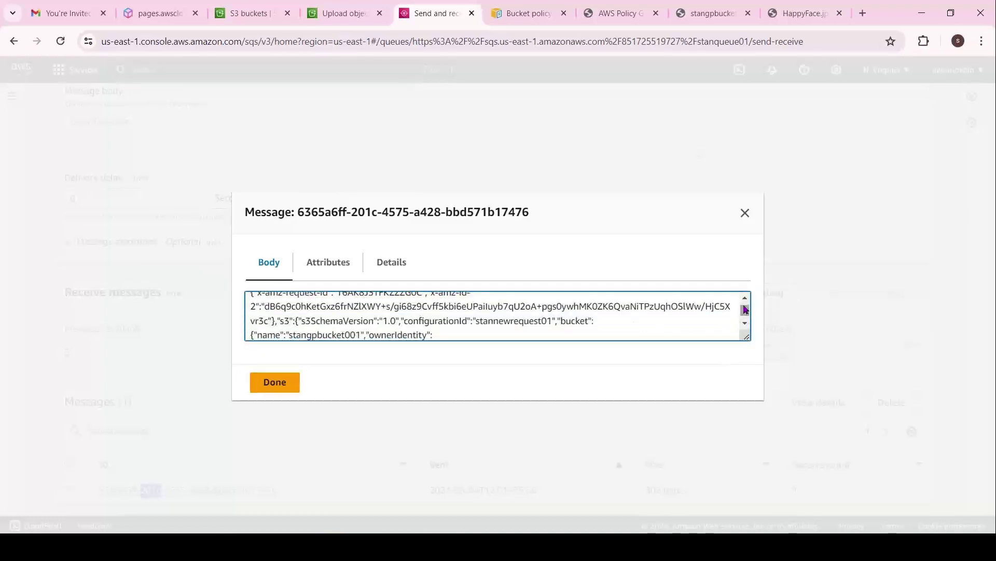
{"action": "left_click", "coordinate": [745, 296]}
{"action": "left_click_drag", "start_coordinate": [579, 329], "coordinate": [669, 329]}
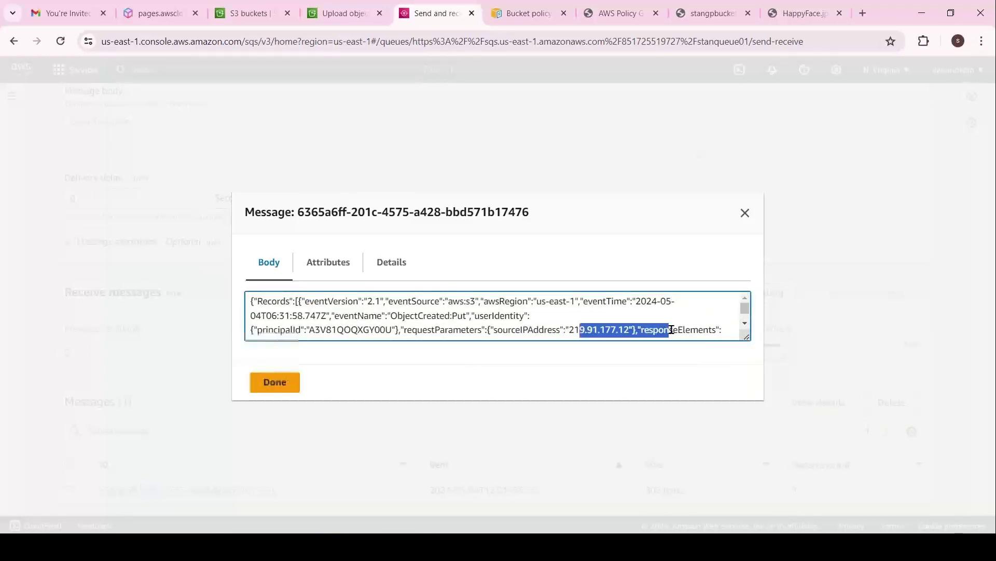
{"action": "left_click", "coordinate": [744, 323]}
{"action": "left_click", "coordinate": [744, 323]}
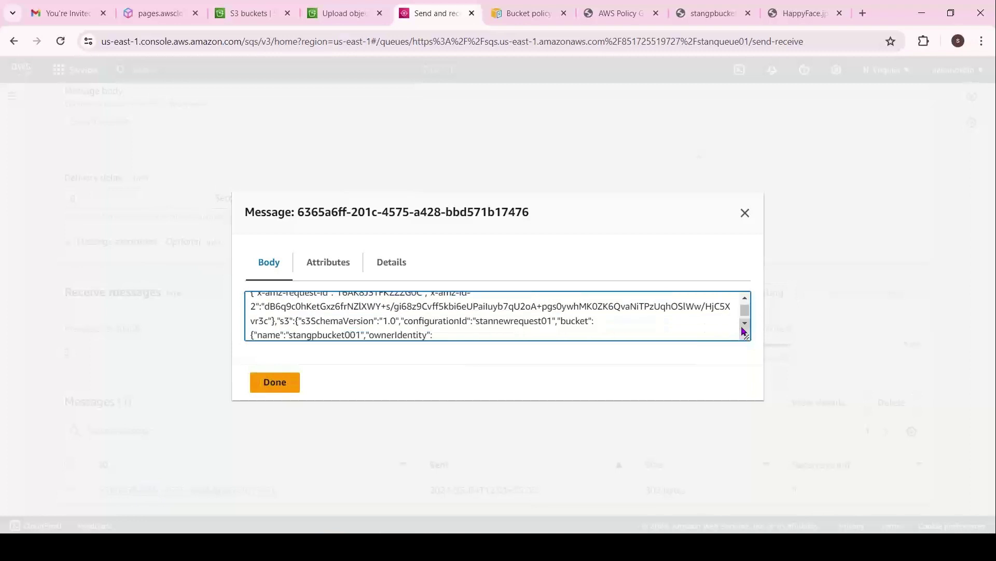
{"action": "left_click", "coordinate": [742, 325]}
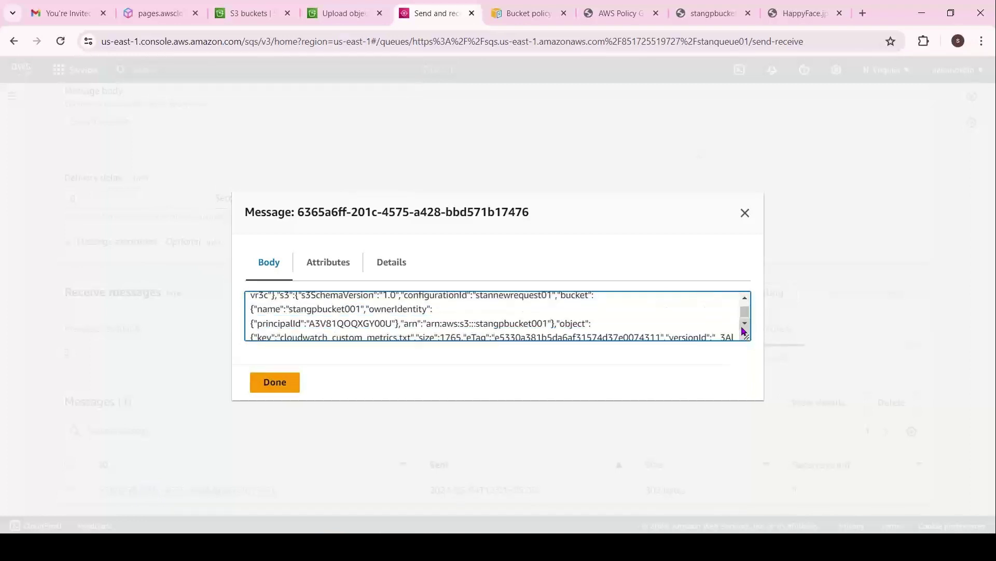
{"action": "left_click", "coordinate": [742, 326]}
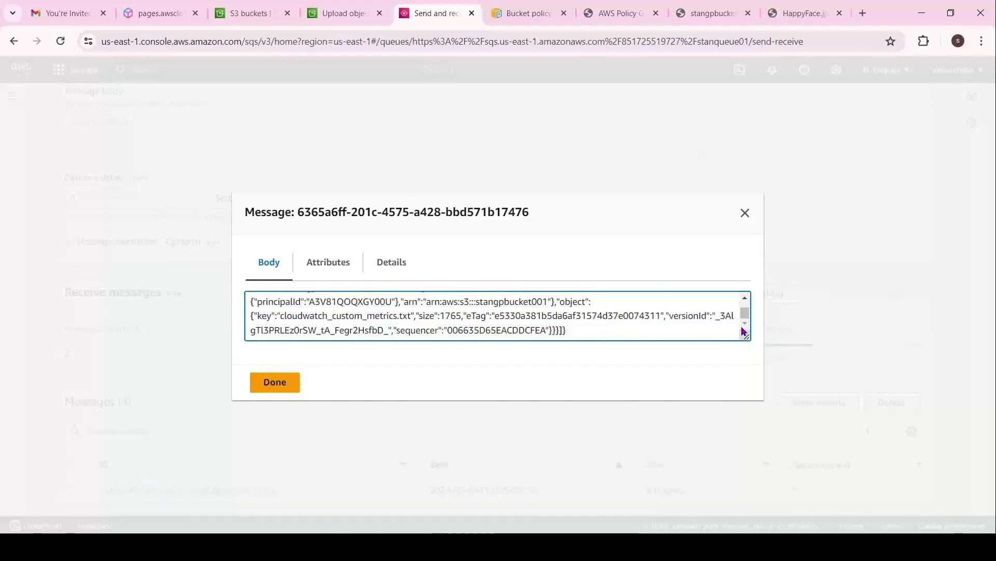
{"action": "left_click_drag", "start_coordinate": [283, 315], "coordinate": [412, 315]}
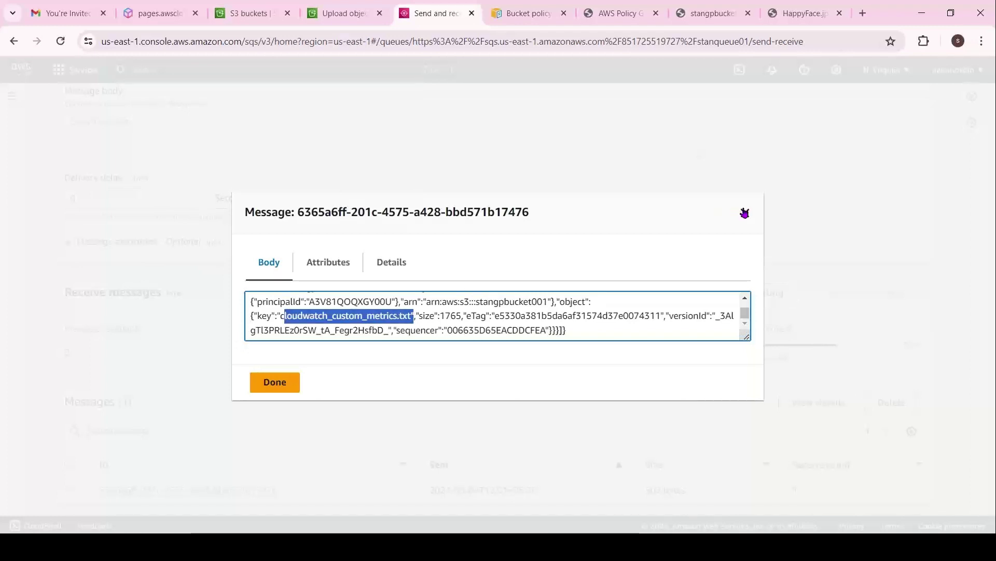